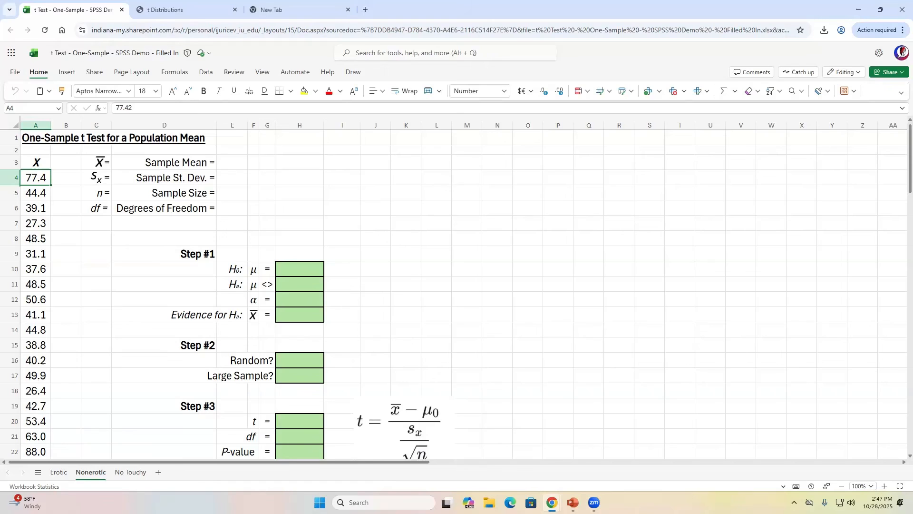
- Show the PowerPoint Step #1 slide with its instructions, then return to the Excel worksheet
key(alt+Tab)
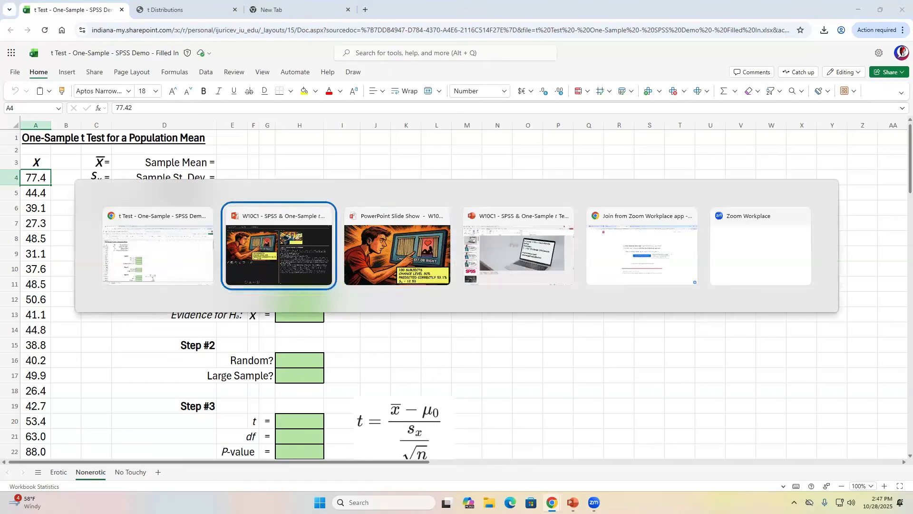
key(alt+Tab)
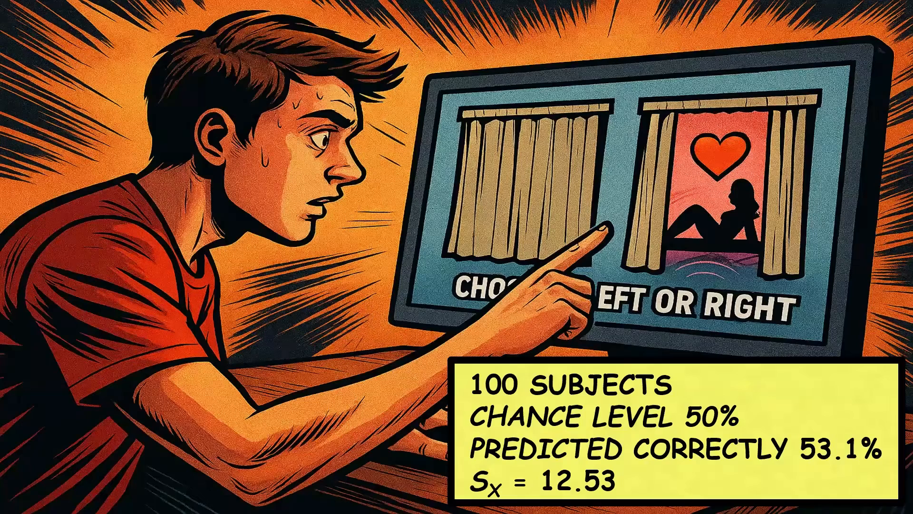
key(Right)
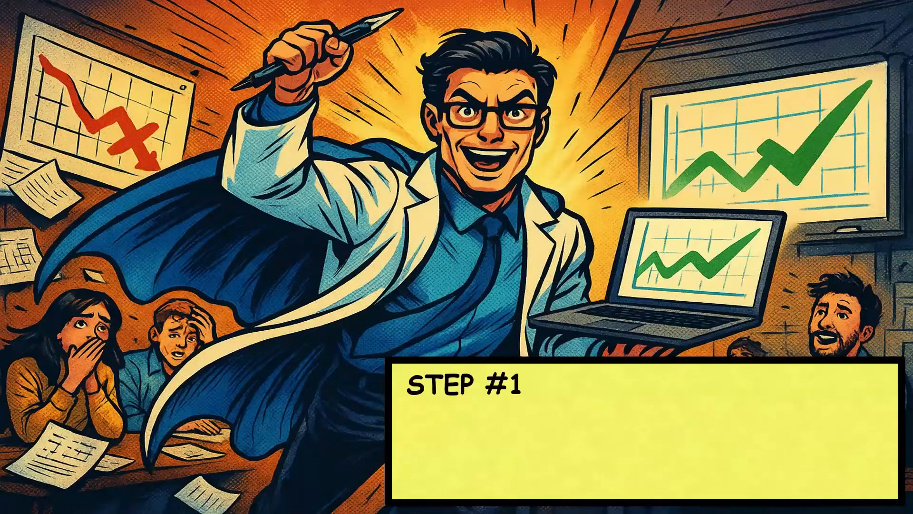
key(Right)
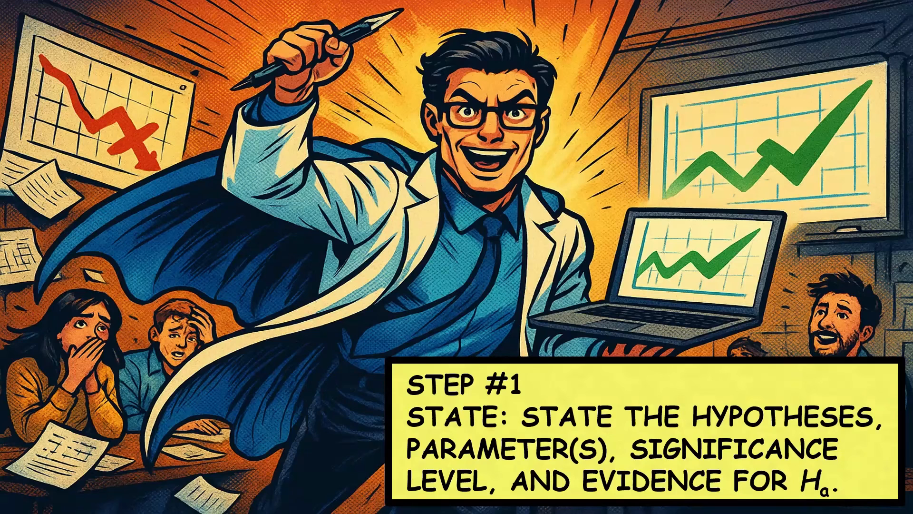
key(alt+Tab)
key(alt+Tab)
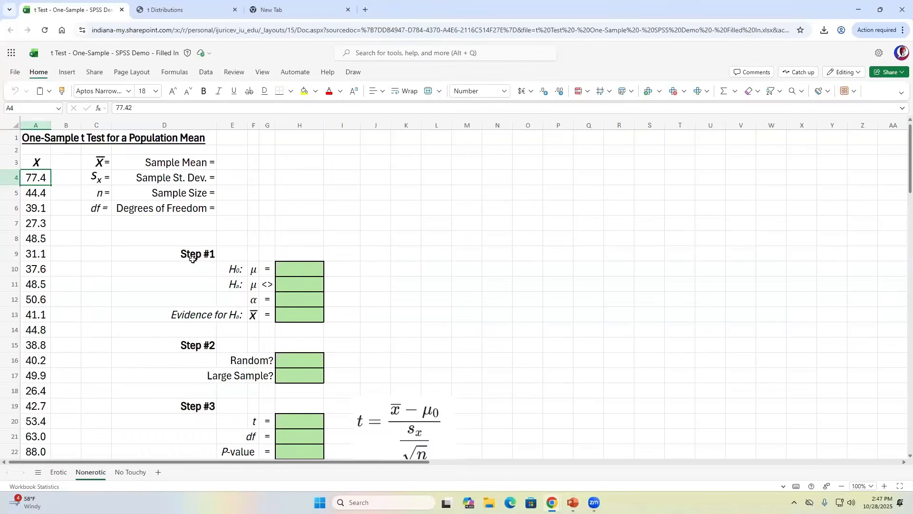
- Enter 53.1 as the Sample Mean in cell E3
click(229, 270)
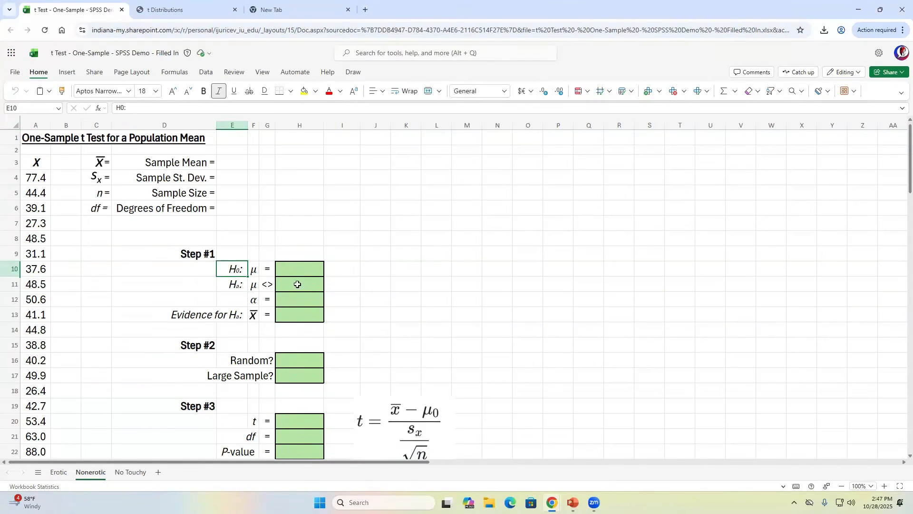
click(254, 269)
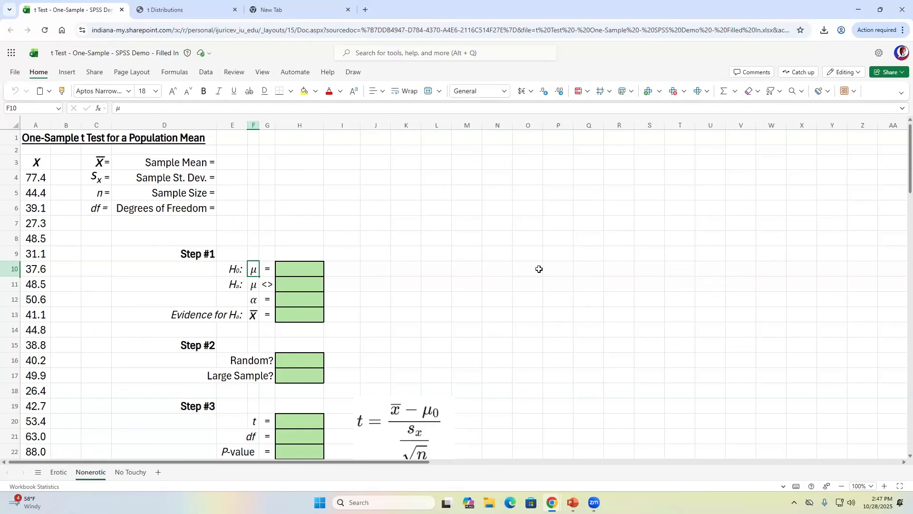
click(233, 163)
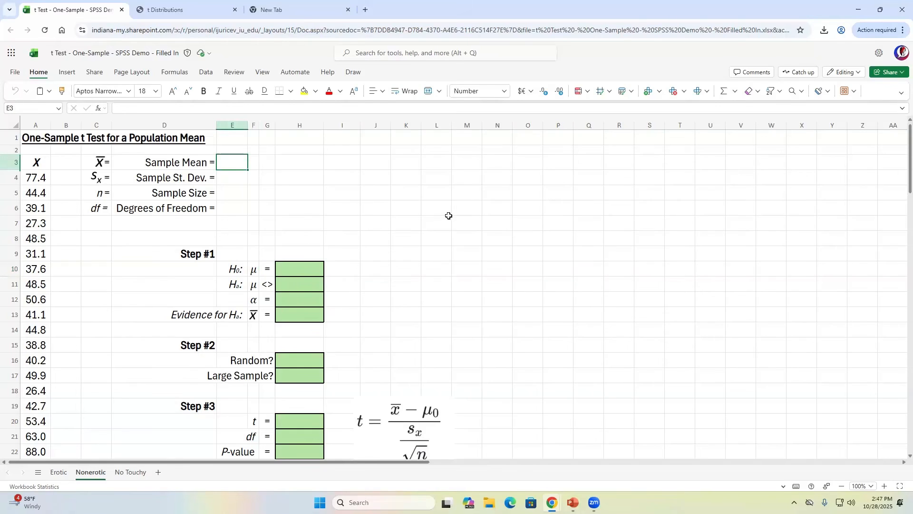
text(53.1)
key(Return)
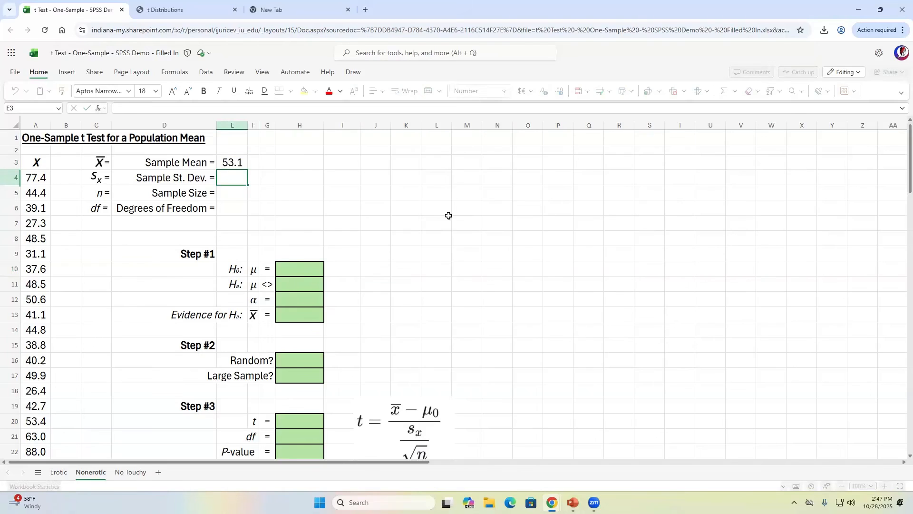
- Move to the null-hypothesis value cell H10 in the Step #1 table
key(Down)
key(Down)
key(Down)
key(Down)
key(Down)
key(Down)
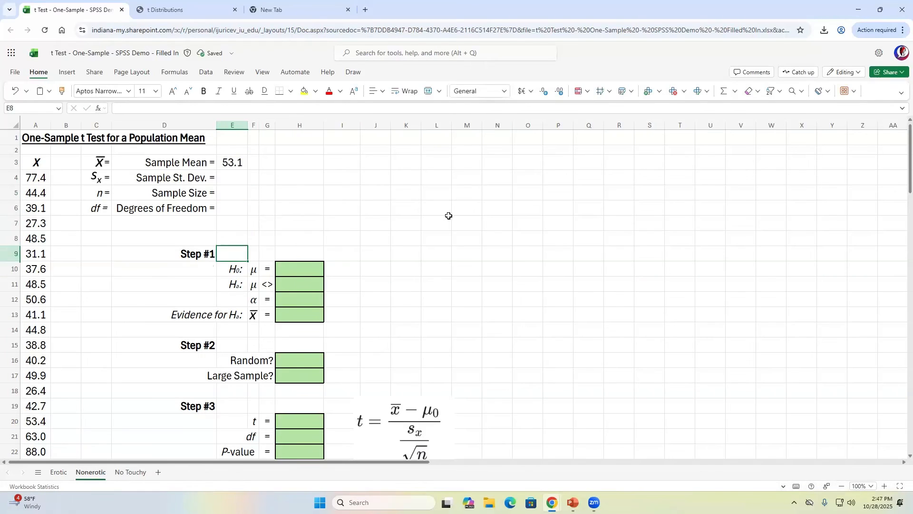
key(Right)
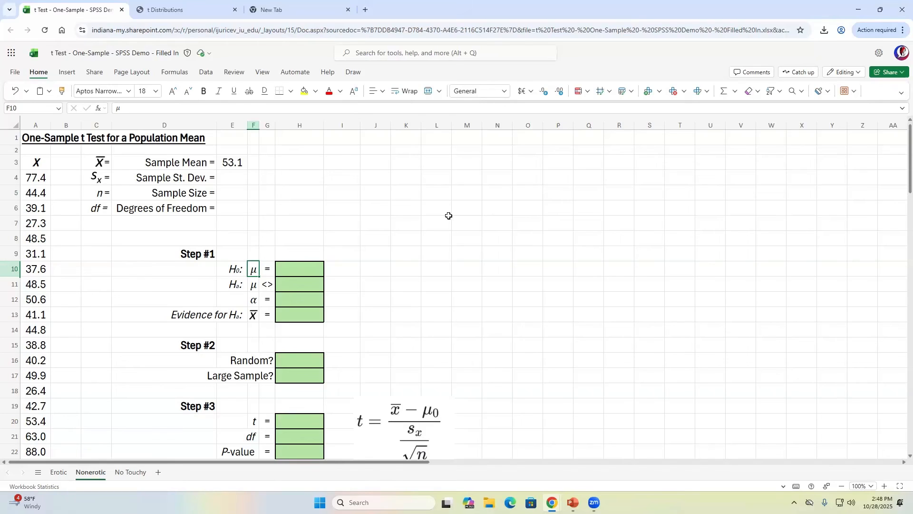
key(Right)
key(Right)
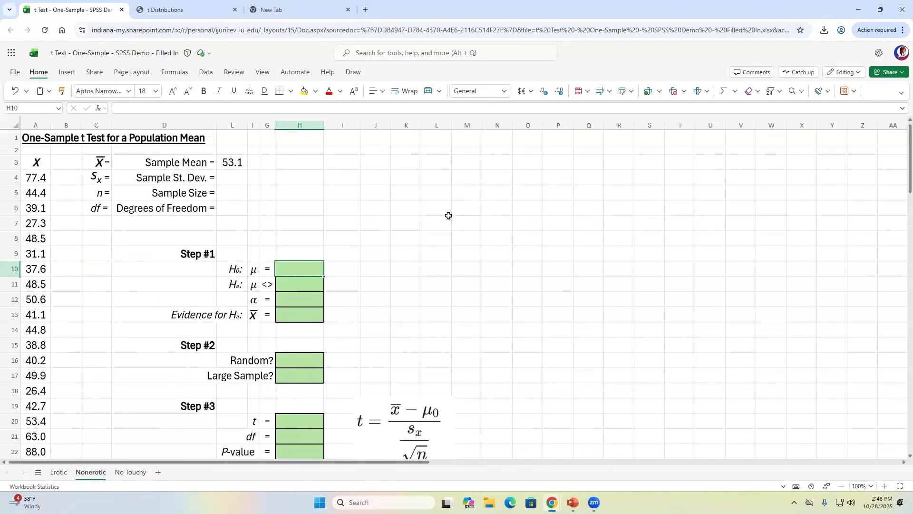
- Set the null hypothesis value to 50 in H10 (H₀: μ = 50)
text(50)
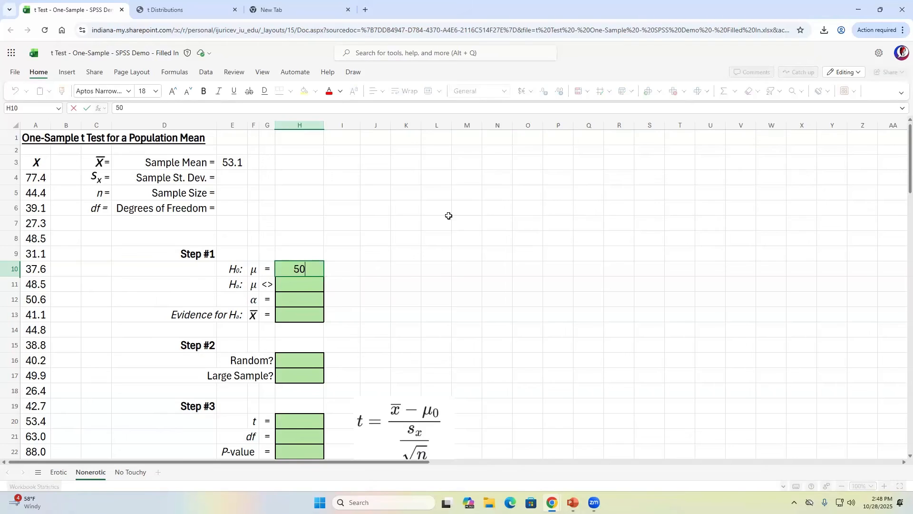
key(Left)
key(Left)
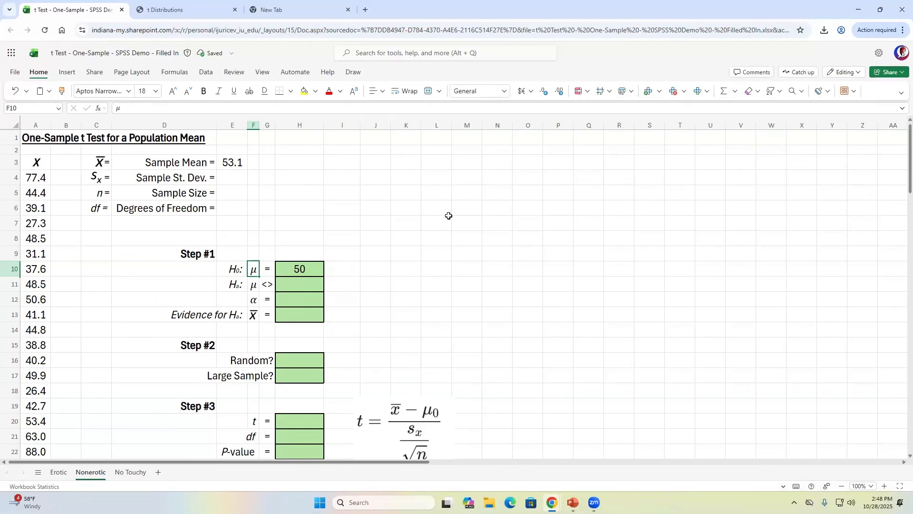
key(Right)
key(Right)
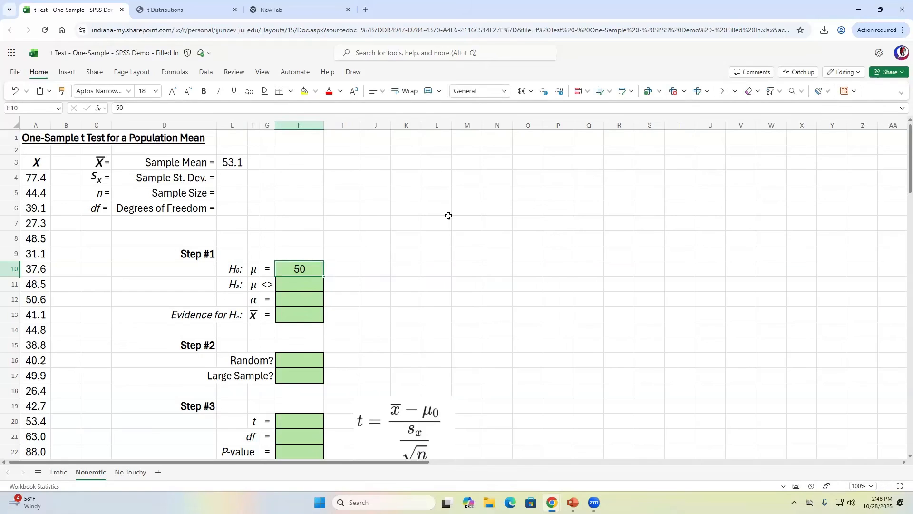
- Change the alternative hypothesis sign from <> to > and give it the value 50
key(Down)
key(Left)
key(Left)
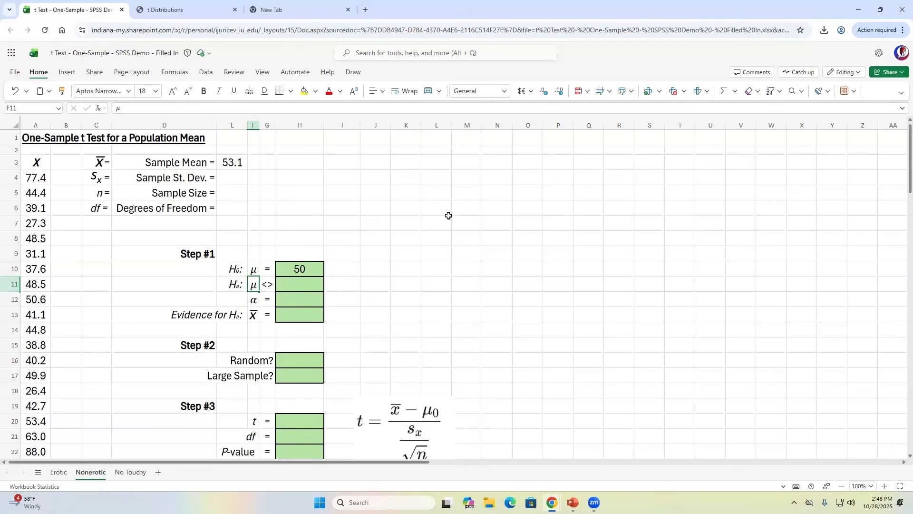
key(Left)
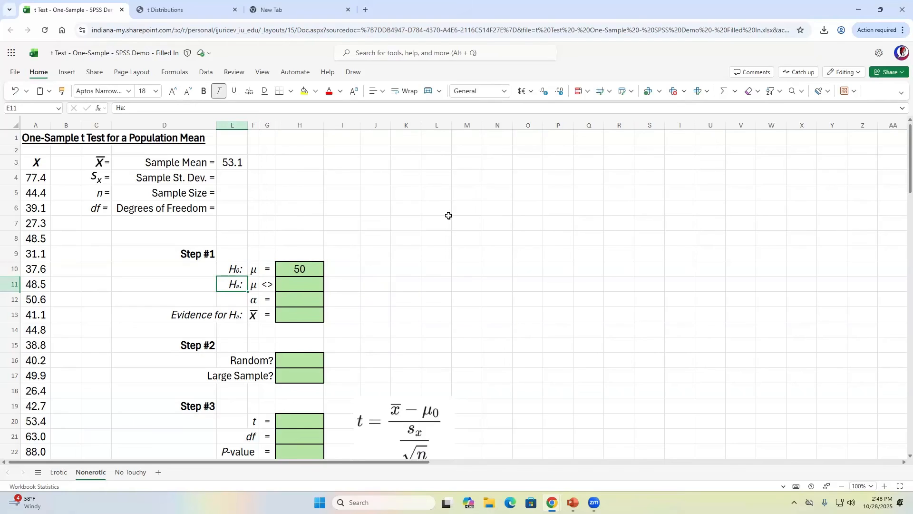
key(Right)
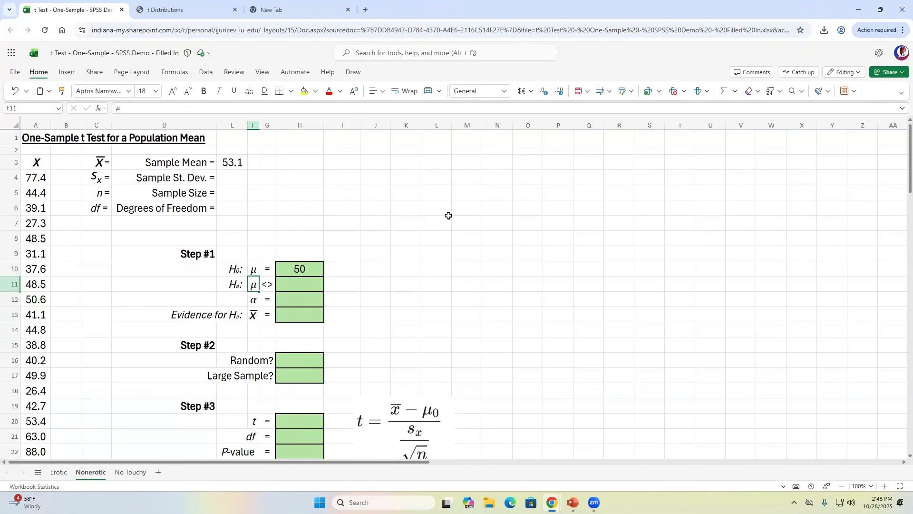
key(Right)
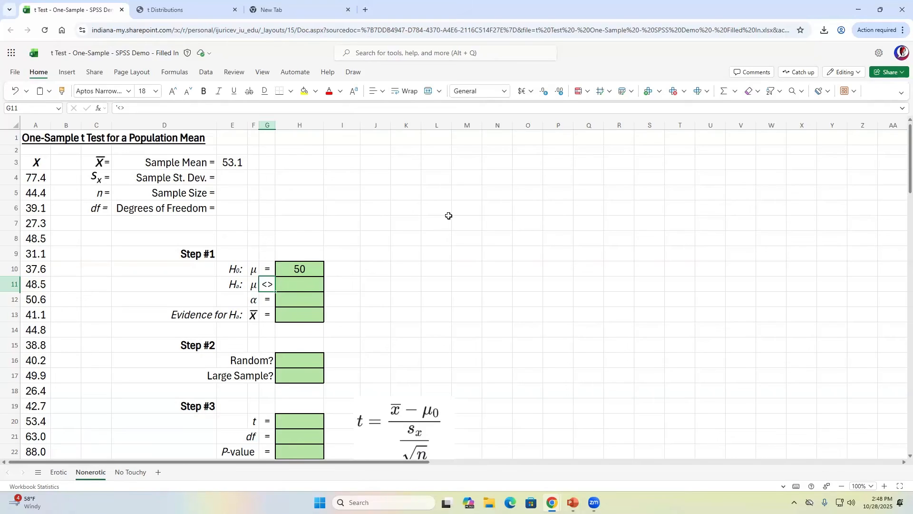
key(Left)
key(Right)
text(>)
key(Tab)
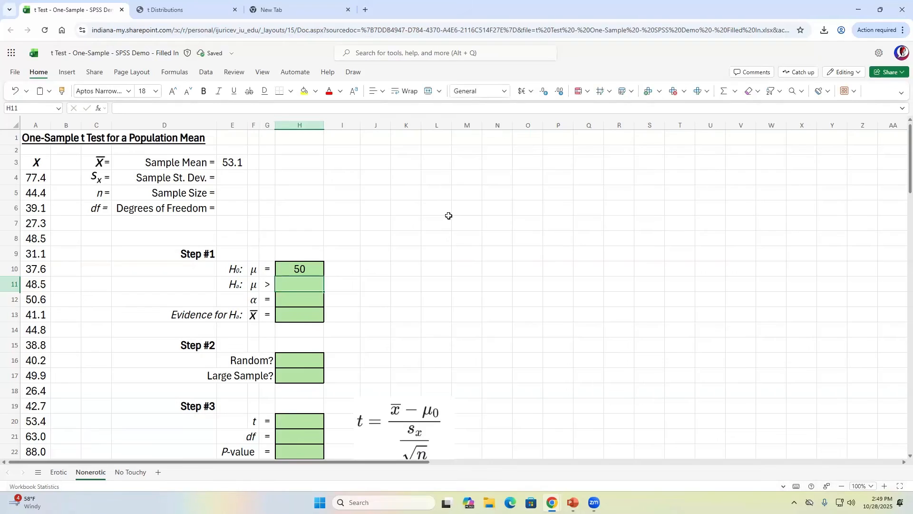
text(50)
key(Tab)
- Select both hypothesis rows to compare them, then move to the α value cell
key(Left)
key(Left)
key(Left)
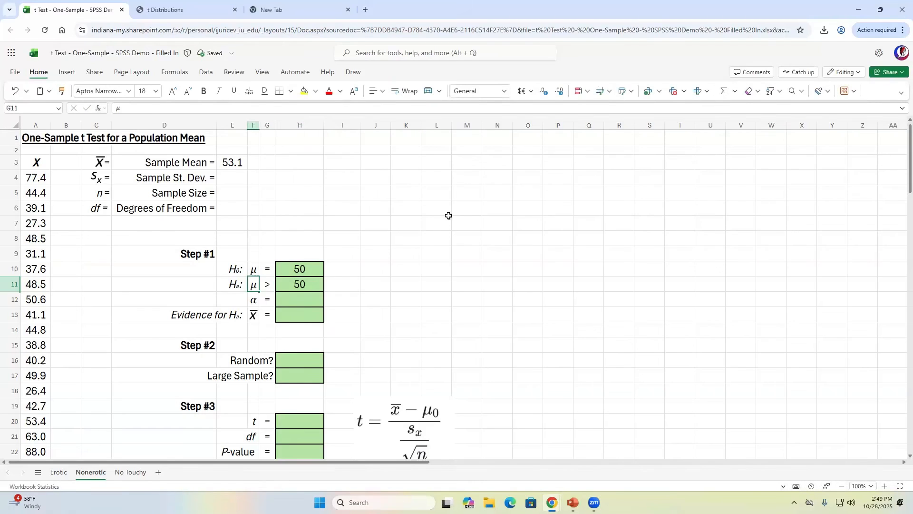
key(shift+Up)
key(shift+Right)
key(shift+Right)
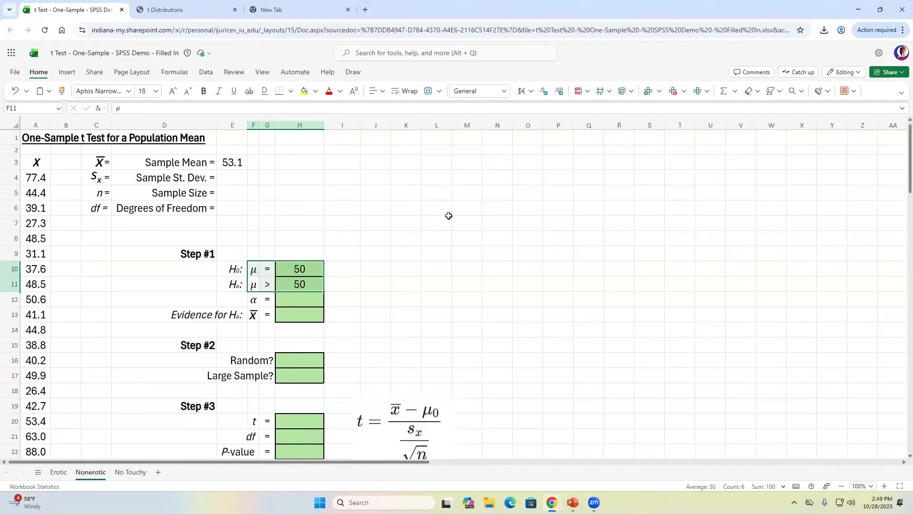
key(Down)
key(Right)
key(Right)
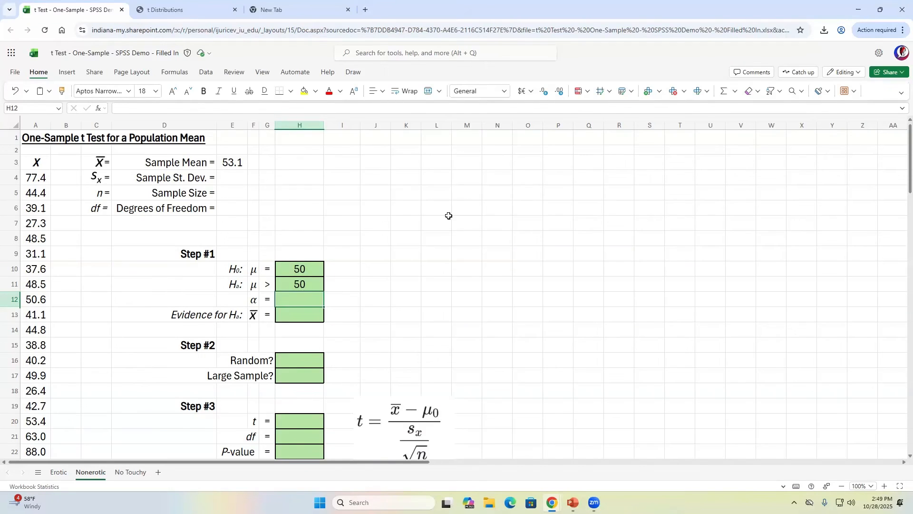
- Enter 0.05 as the significance level α in H12, then move to the x̄ evidence row
text(.05)
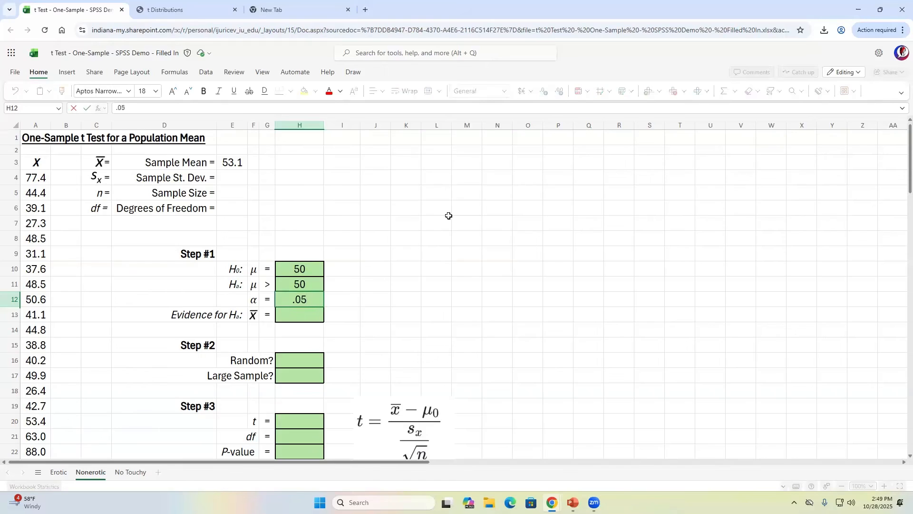
key(ctrl+Return)
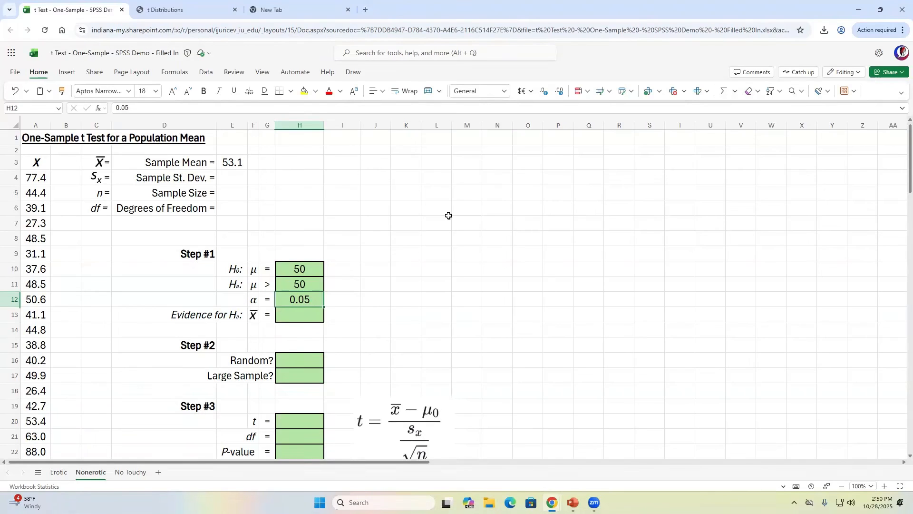
key(Return)
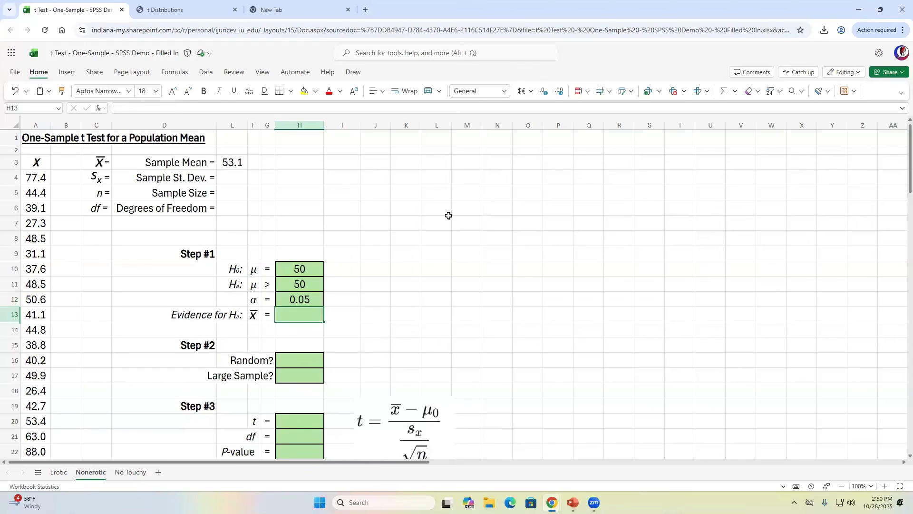
key(Left)
key(Left)
key(Left)
key(Right)
key(Right)
key(Right)
key(Left)
key(Left)
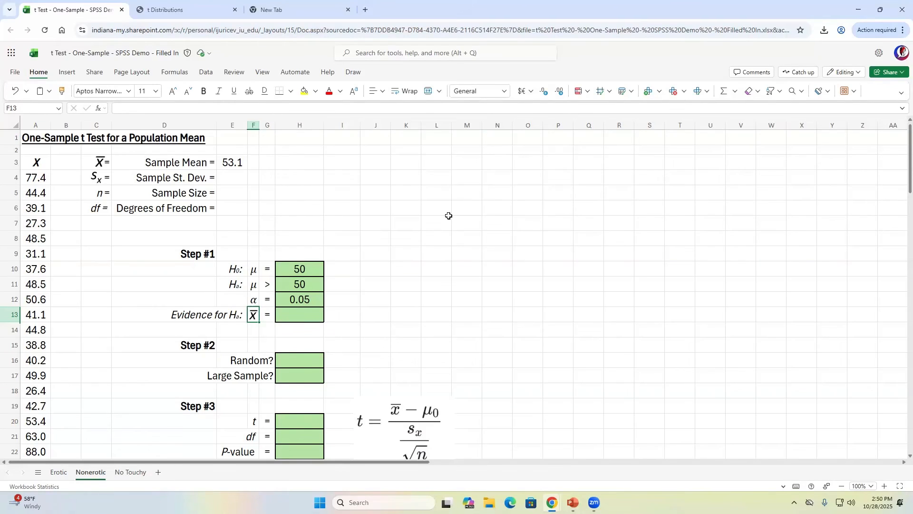
- Enter 53.1 as the x̄ evidence value in H13
key(Right)
text(53.1)
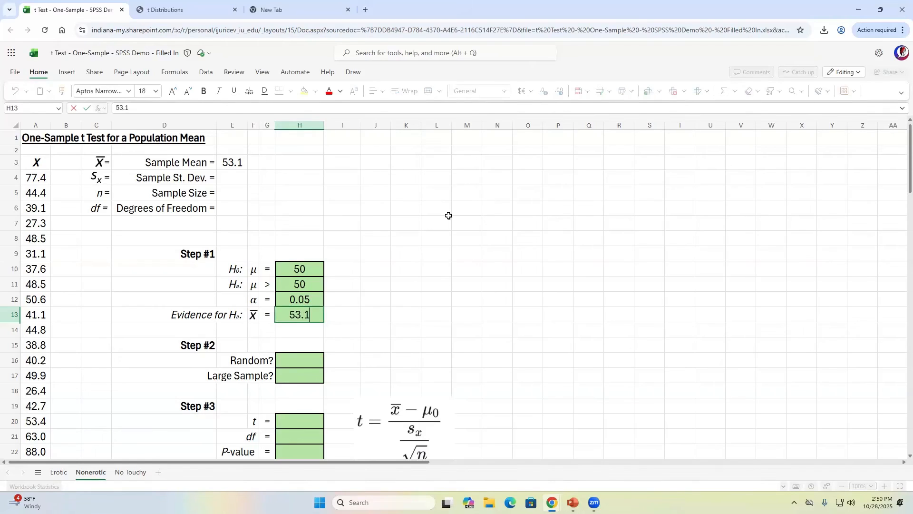
key(Tab)
key(Left)
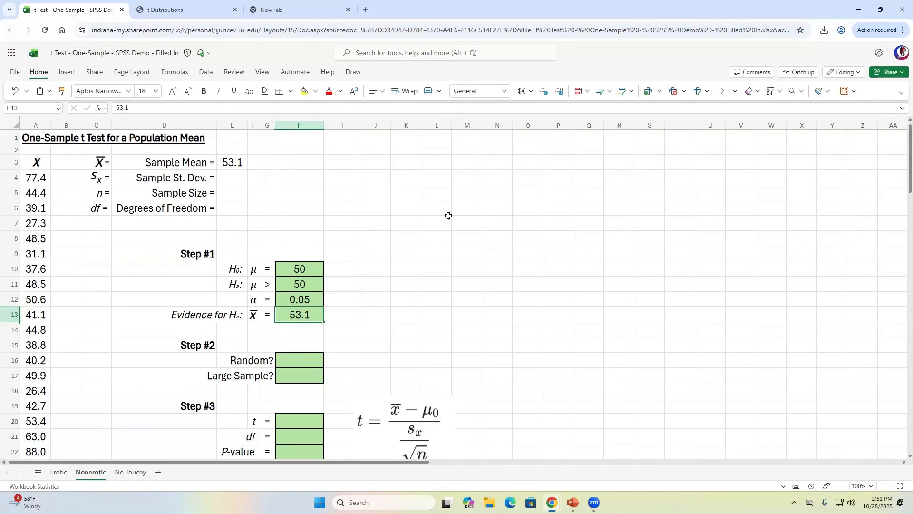
- Return to the PowerPoint slideshow and bring up the Step #2 caption
key(alt+Tab)
key(alt+Tab)
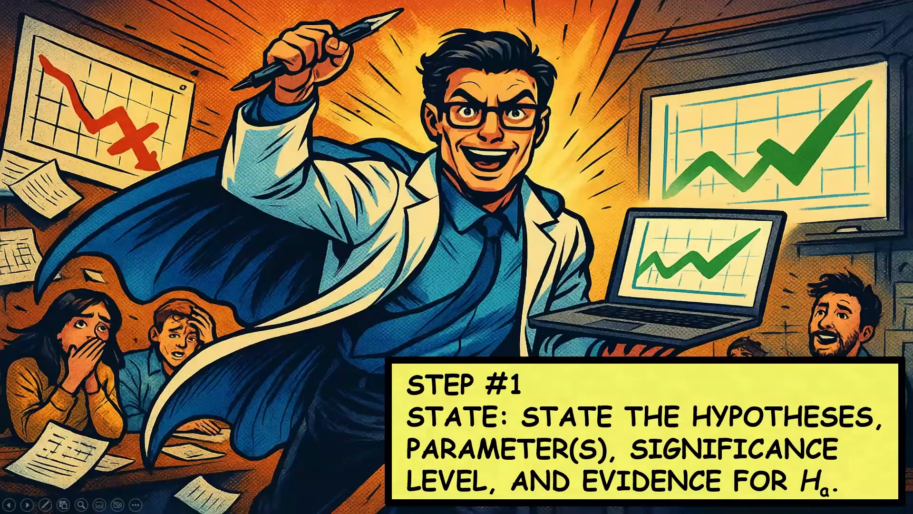
key(Right)
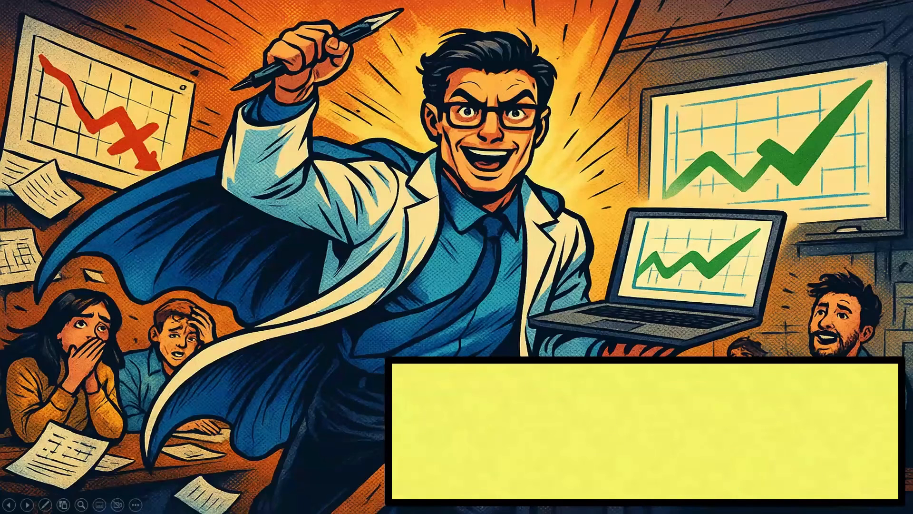
key(Right)
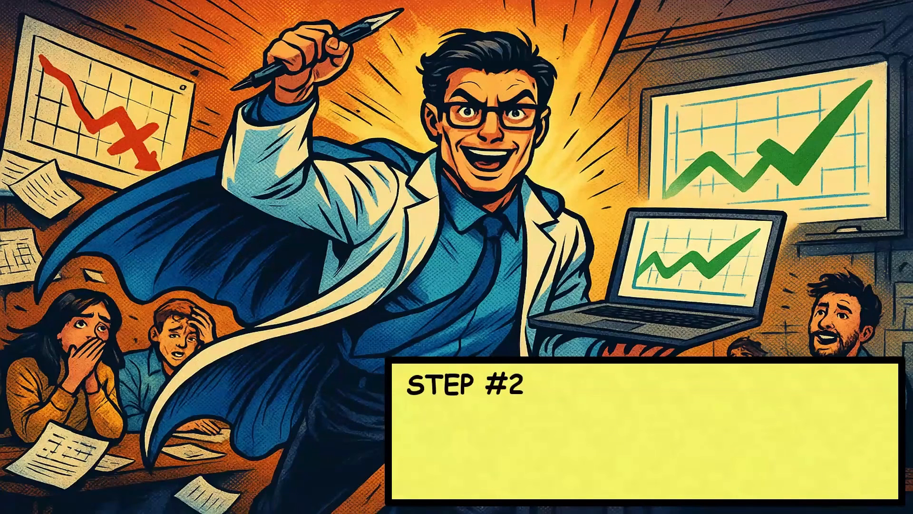
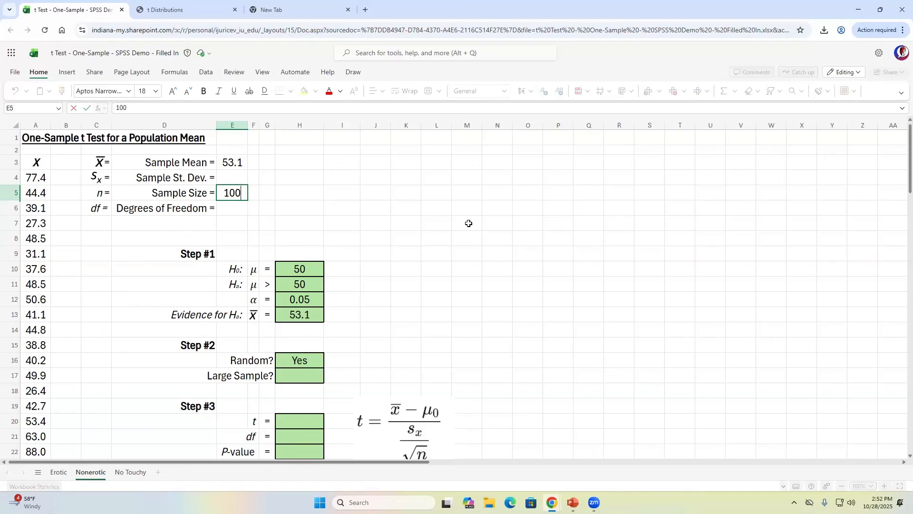
- Keep the sample size at 100 and enter Yes for the Large Sample condition in H17
key(Return)
key(Down)
key(Down)
key(Down)
key(Down)
key(Down)
key(Down)
key(Down)
key(Down)
key(Down)
key(Down)
key(Down)
key(Down)
key(Up)
key(Right)
key(Right)
key(Right)
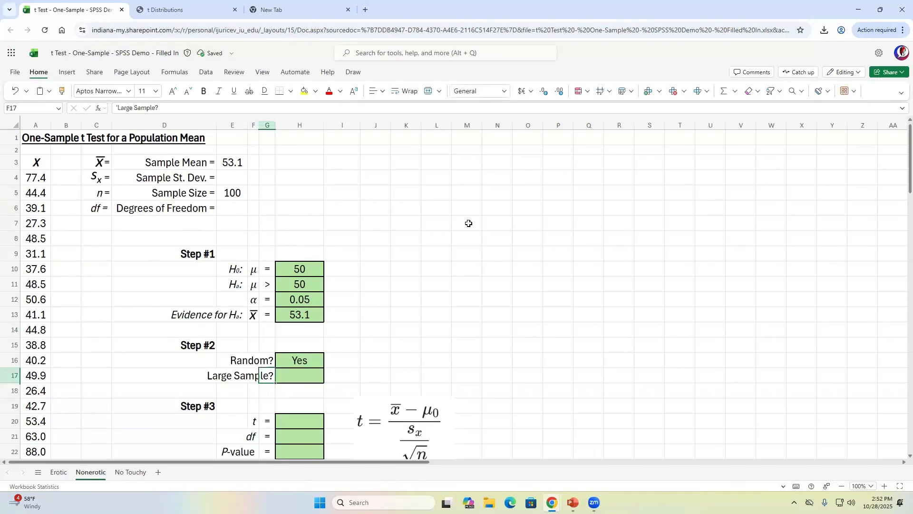
text(Yes)
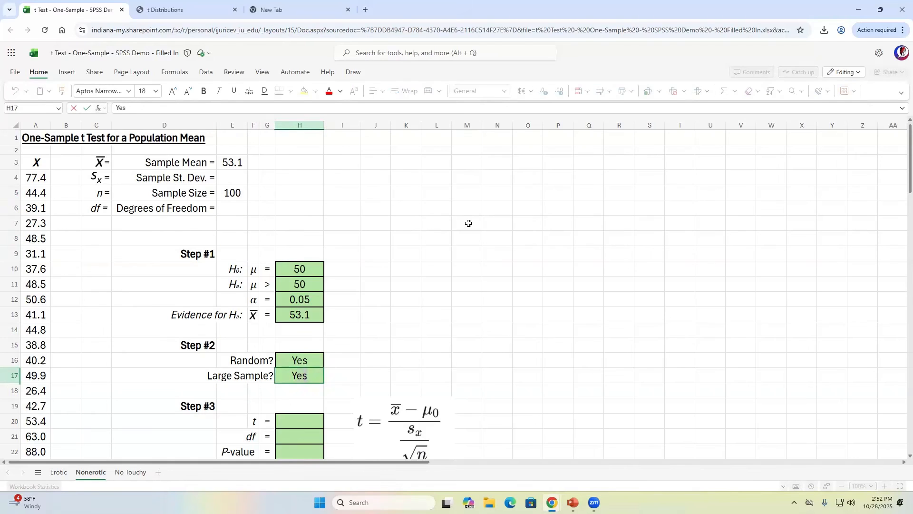
key(Return)
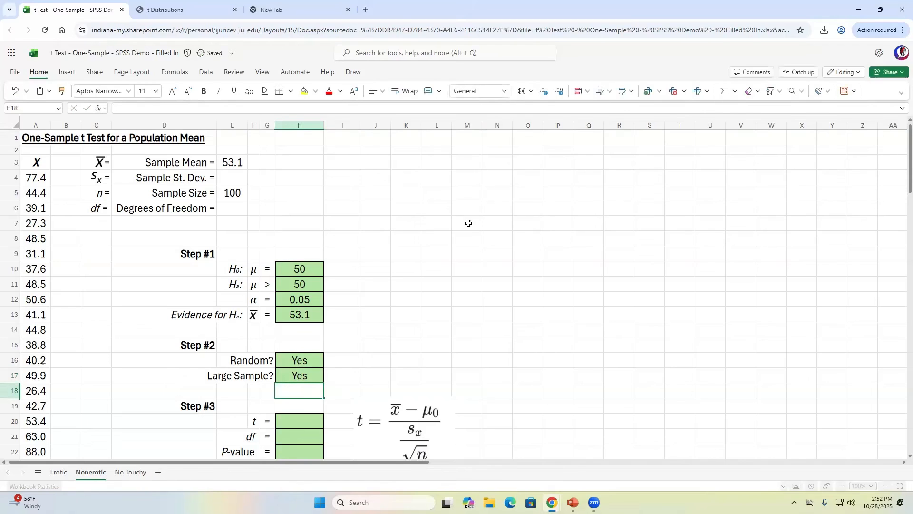
click(233, 192)
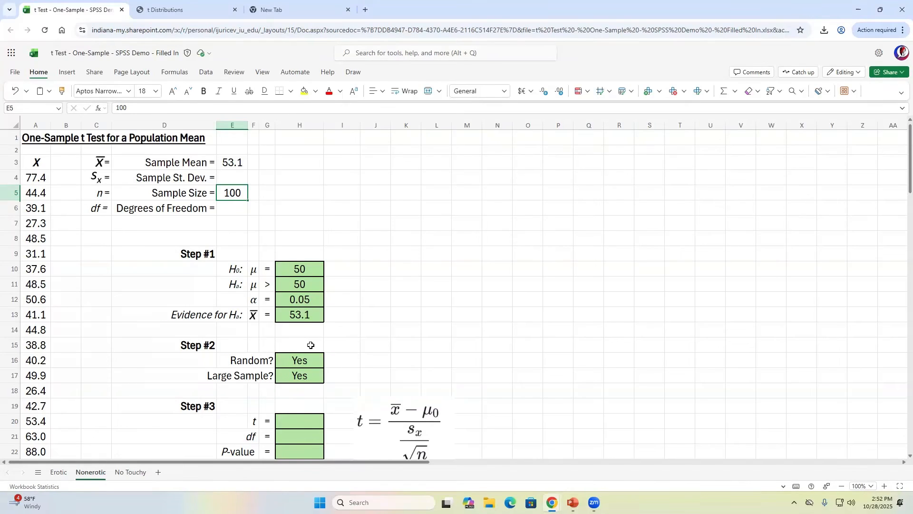
key(alt+Tab)
key(alt+Tab)
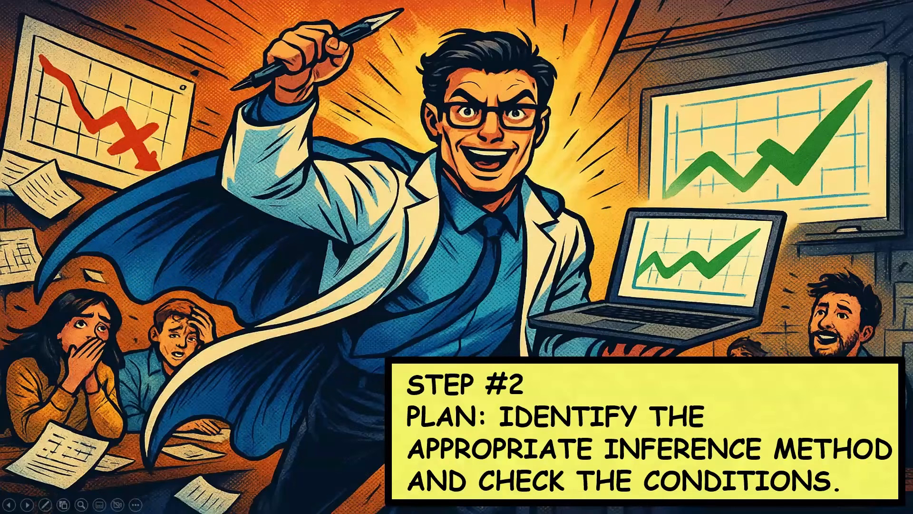
- Advance the slideshow to Step #3 and its description, then return to the spreadsheet window
key(Right)
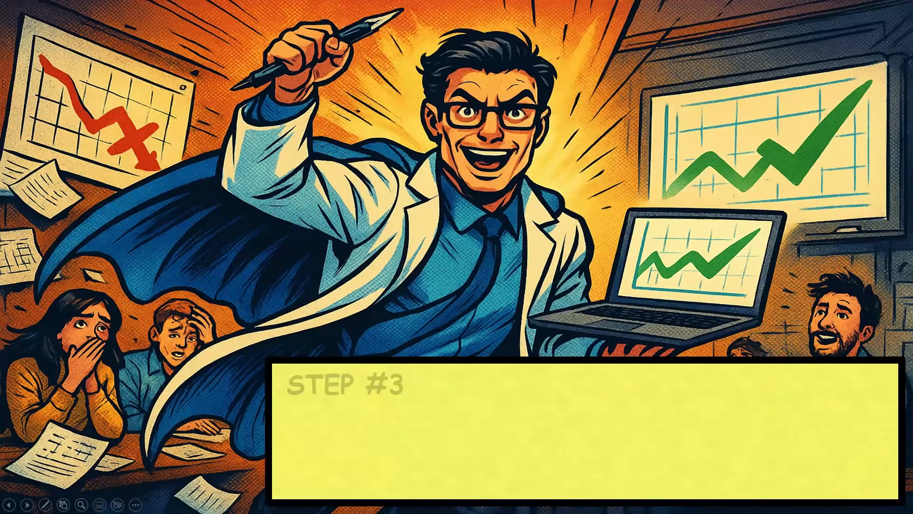
key(Right)
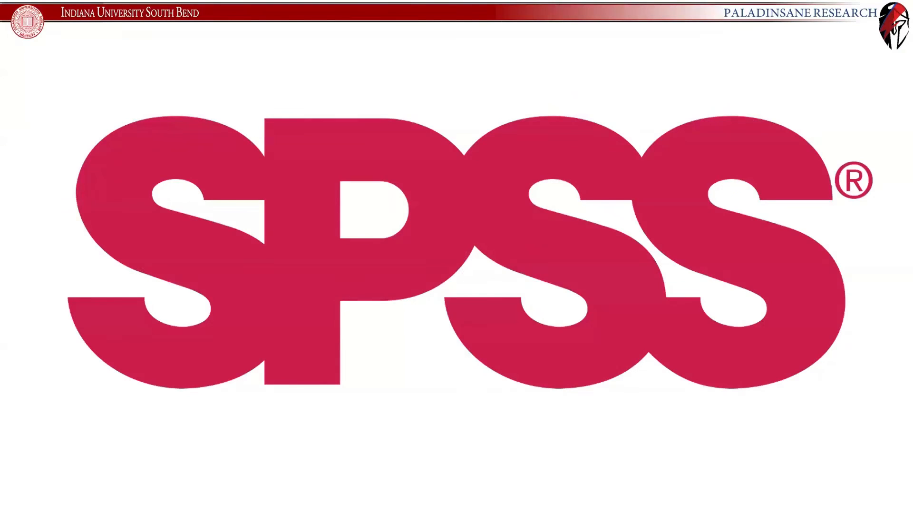
key(alt+Tab)
key(alt+Tab)
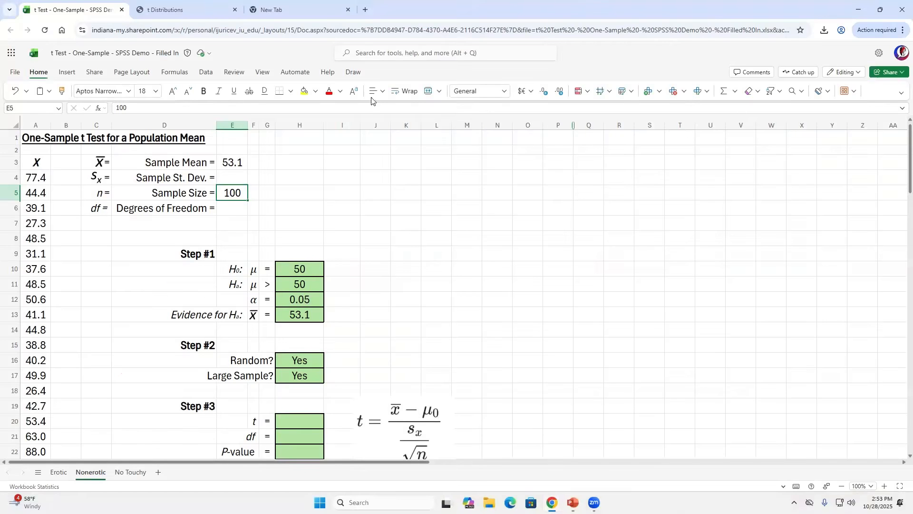
- Search Google for 'iuanyware' in a new tab and open the UITS IUanyWare page
click(304, 14)
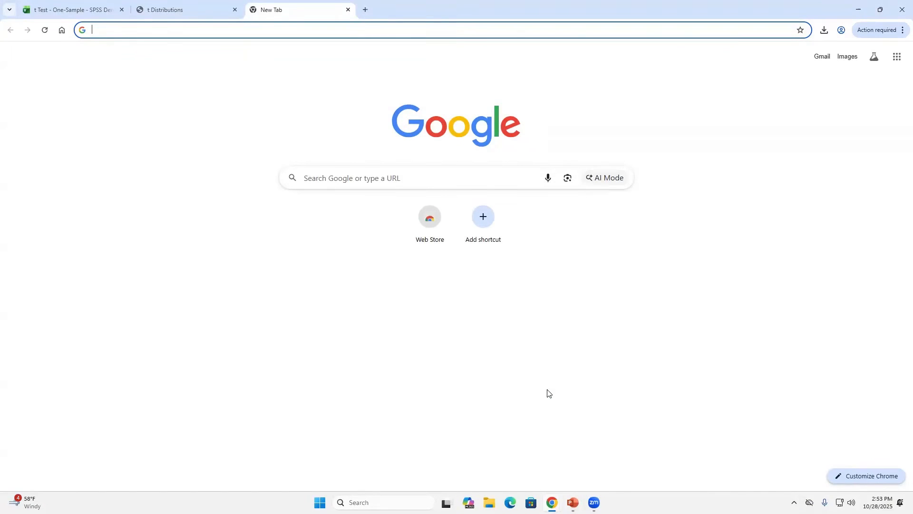
click(328, 172)
text(iu)
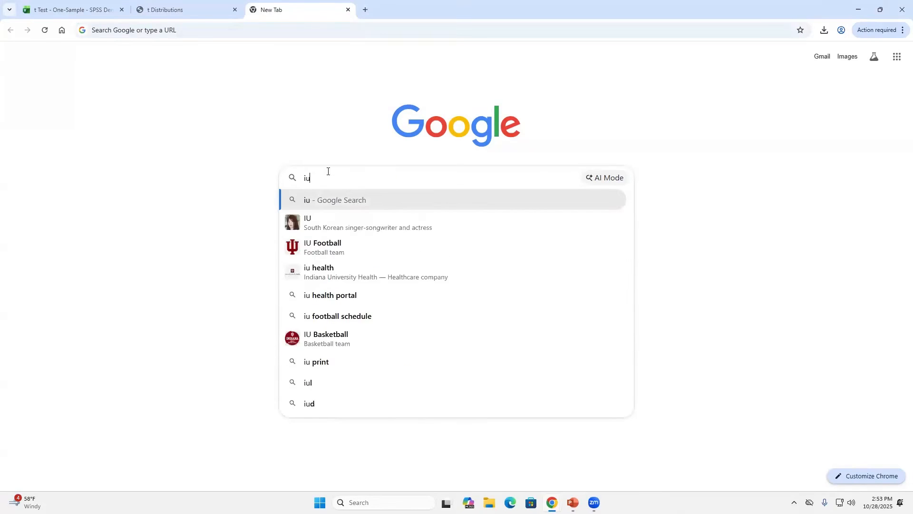
text(anyware)
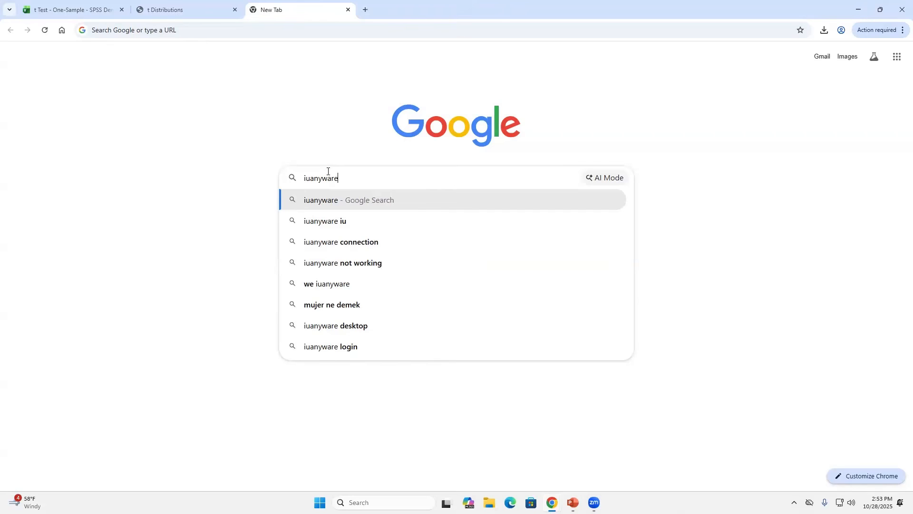
key(Return)
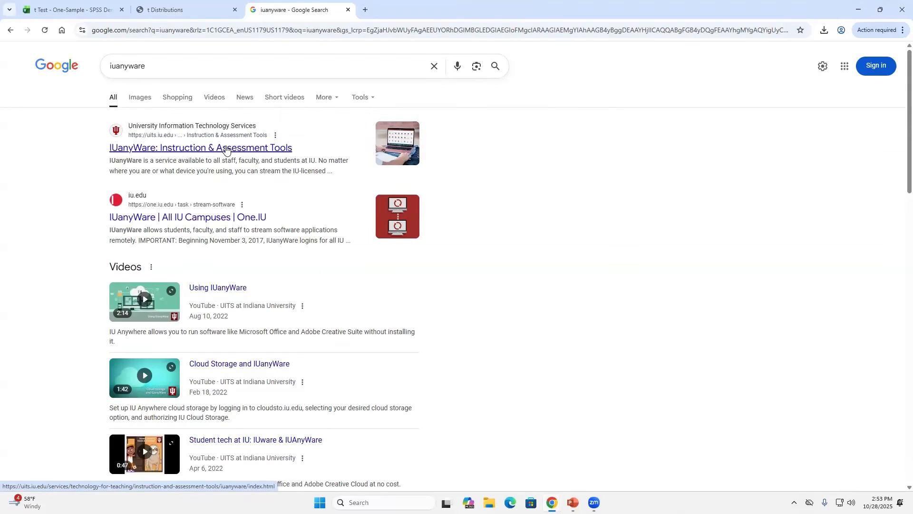
click(170, 148)
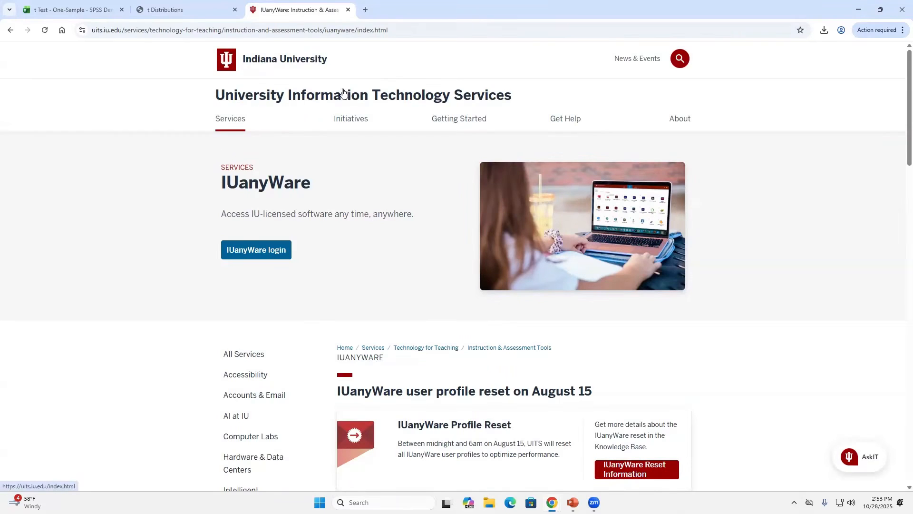
- Log in to IUanyWare with the corrected university username and password, answering the stay-signed-in prompt
click(257, 249)
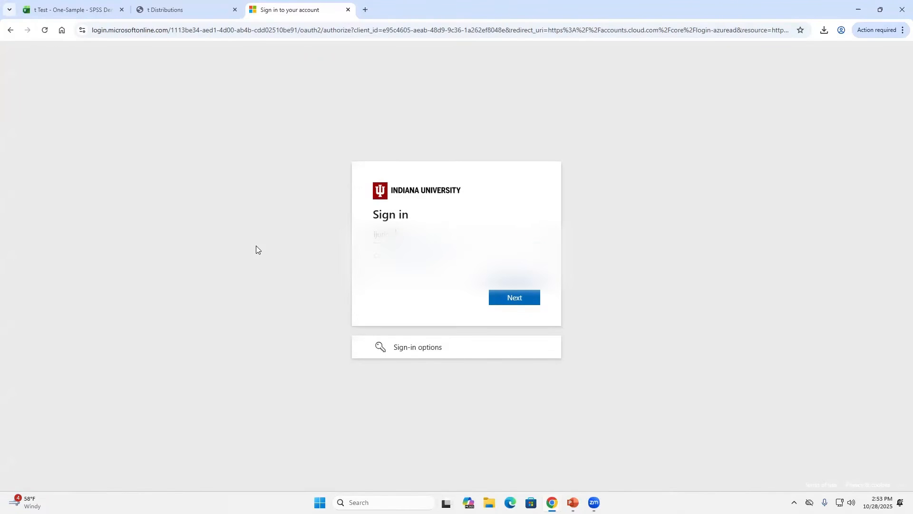
click(512, 299)
key(BackSpace)
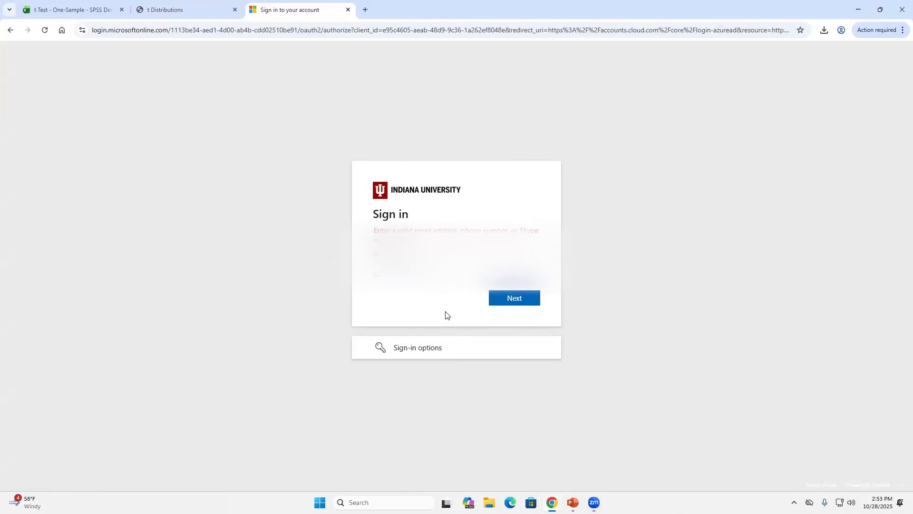
text(.e)
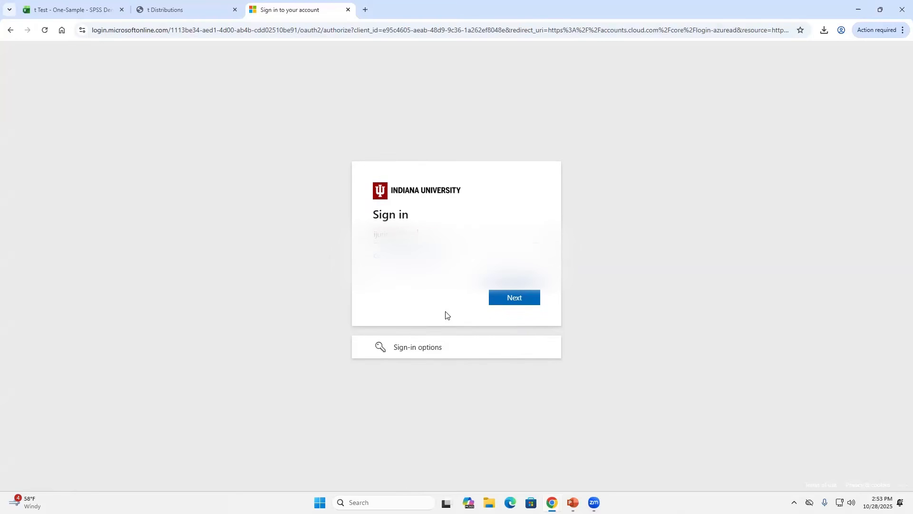
click(512, 298)
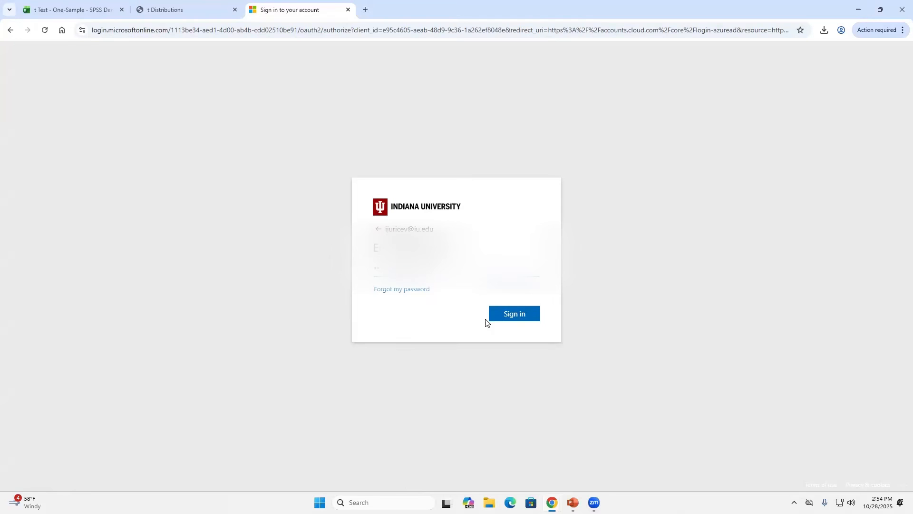
click(525, 314)
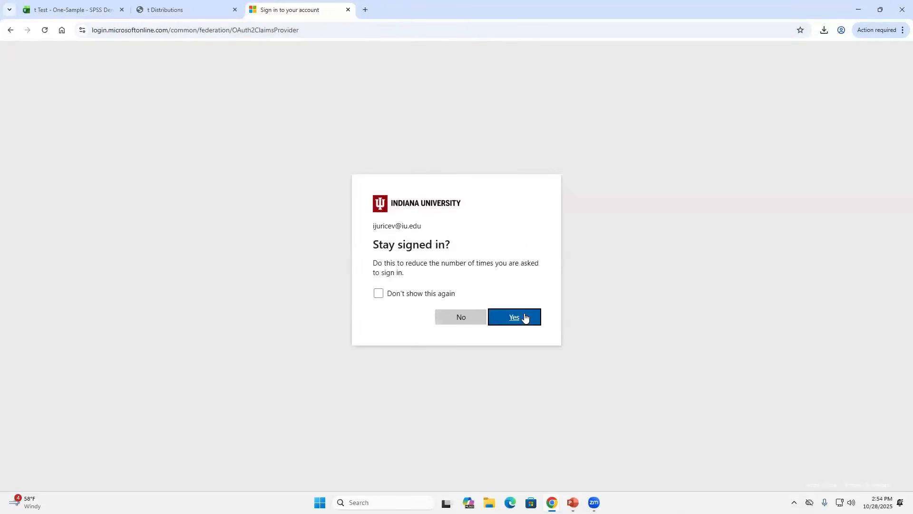
click(460, 317)
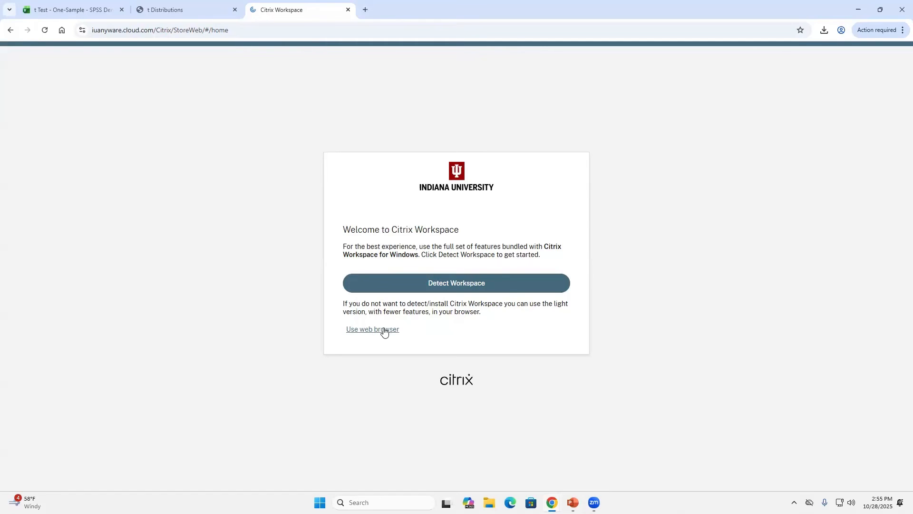
- Choose 'Use web browser' to open the Citrix Workspace home in the browser
click(385, 330)
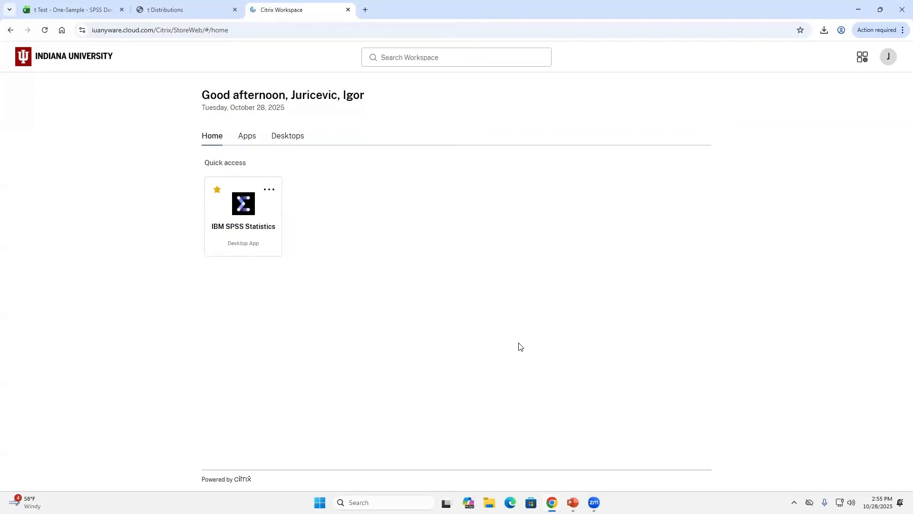
- Search Workspace for 'spss' and launch IBM SPSS Statistics
click(431, 56)
click(431, 57)
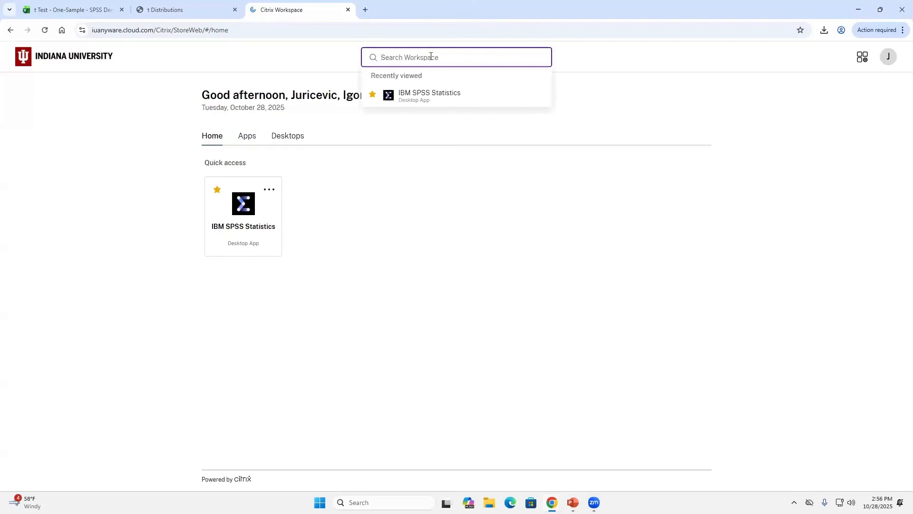
text(spss)
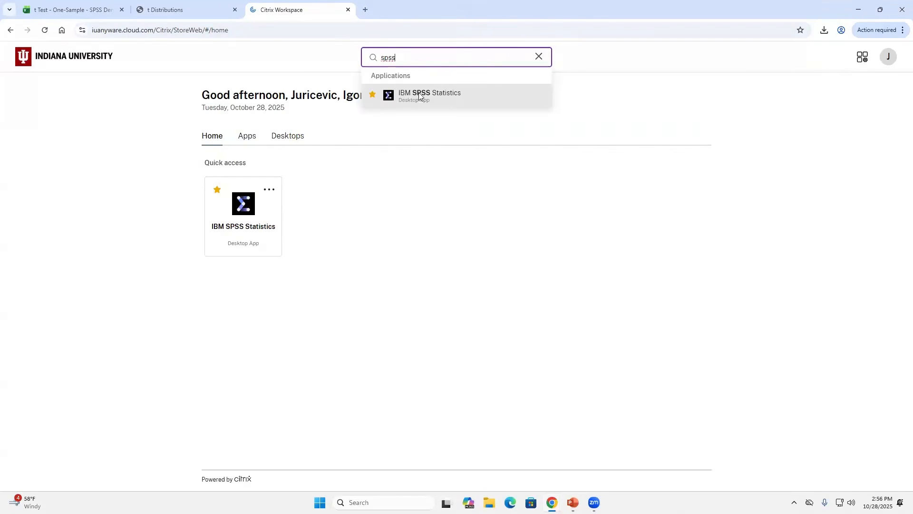
click(435, 96)
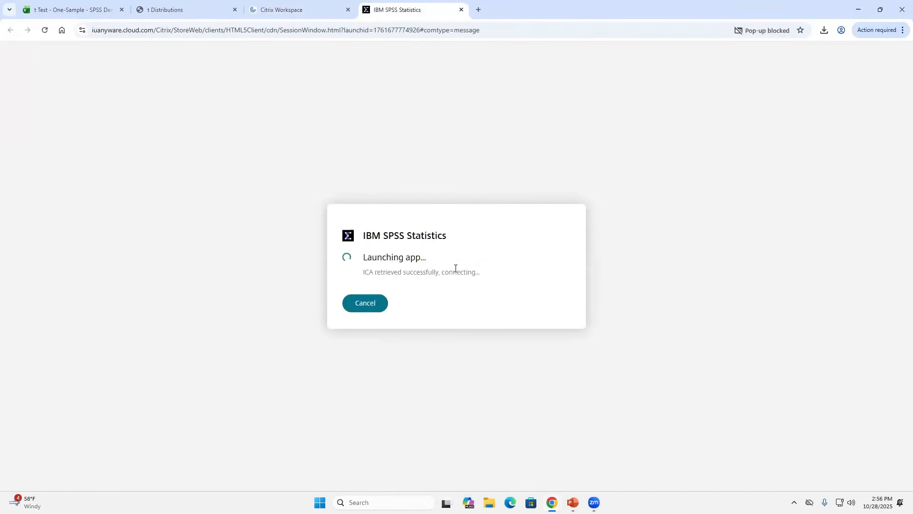
- Browse the full Apps catalogue in Workspace, briefly favoriting then unfavoriting Access
click(277, 8)
click(246, 136)
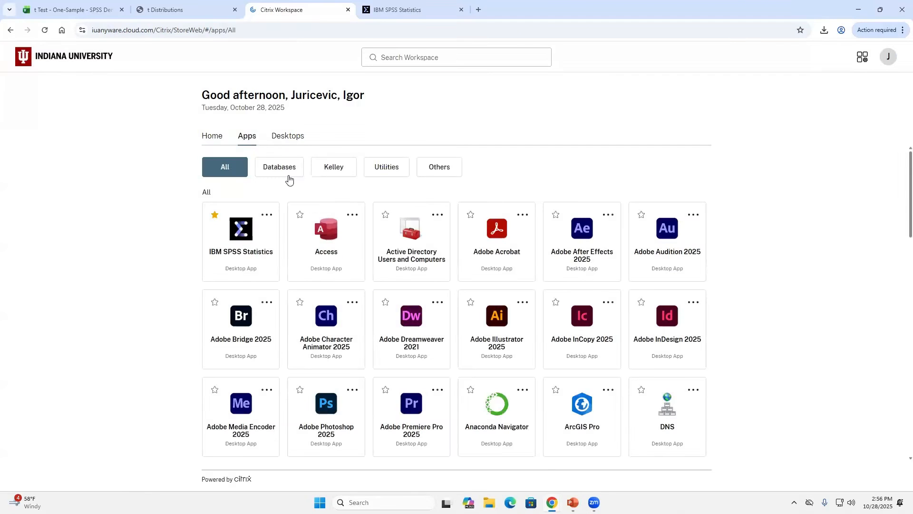
click(299, 215)
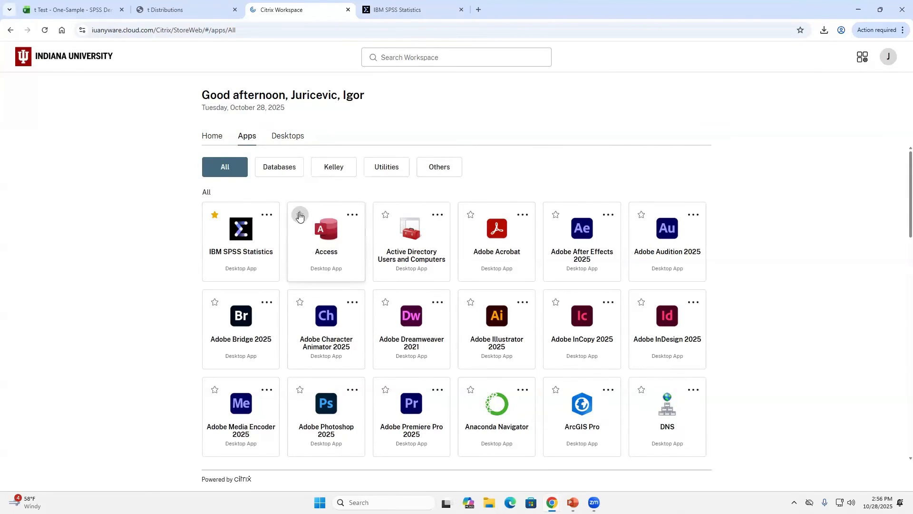
click(215, 221)
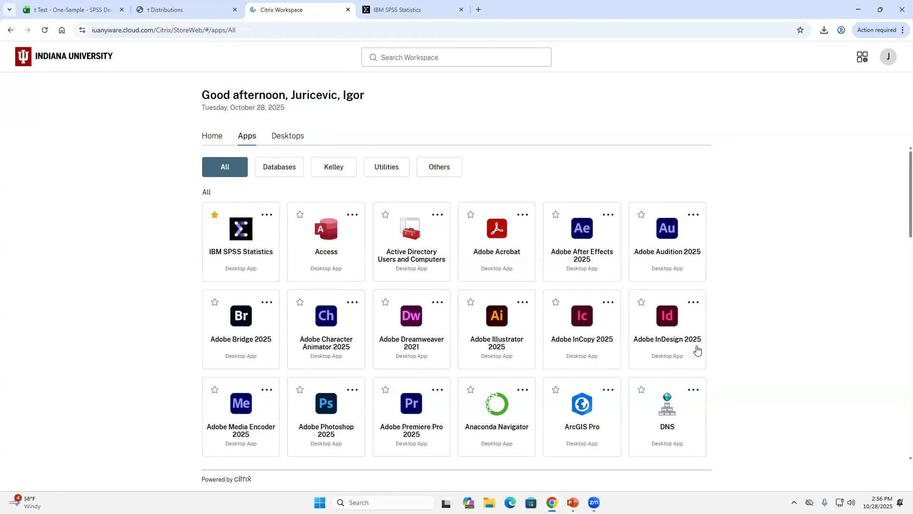
scroll(591, 337, down, 3)
scroll(593, 335, down, 10)
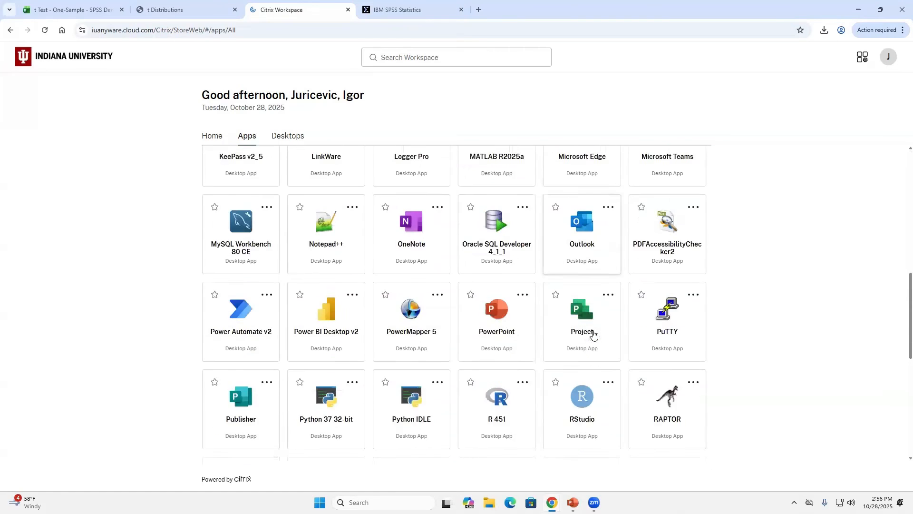
scroll(593, 335, up, 2)
scroll(593, 334, up, 10)
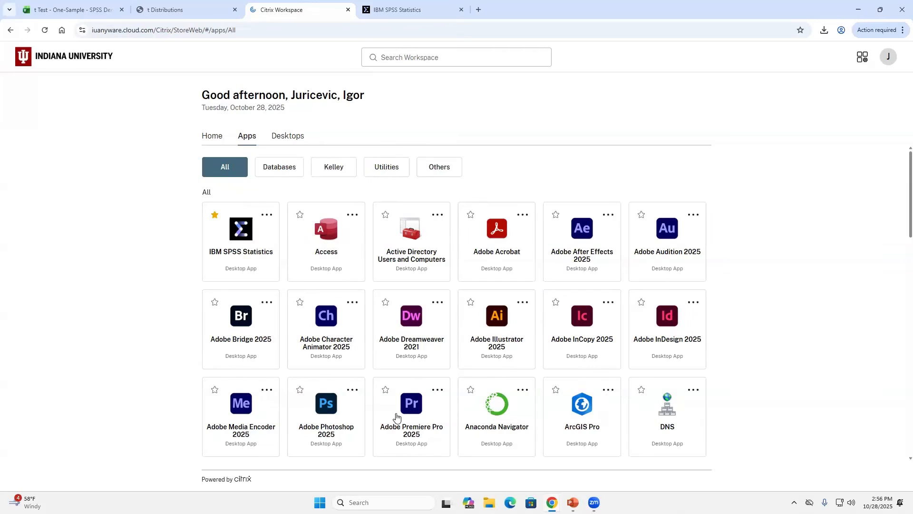
scroll(713, 360, down, 1)
scroll(714, 361, down, 9)
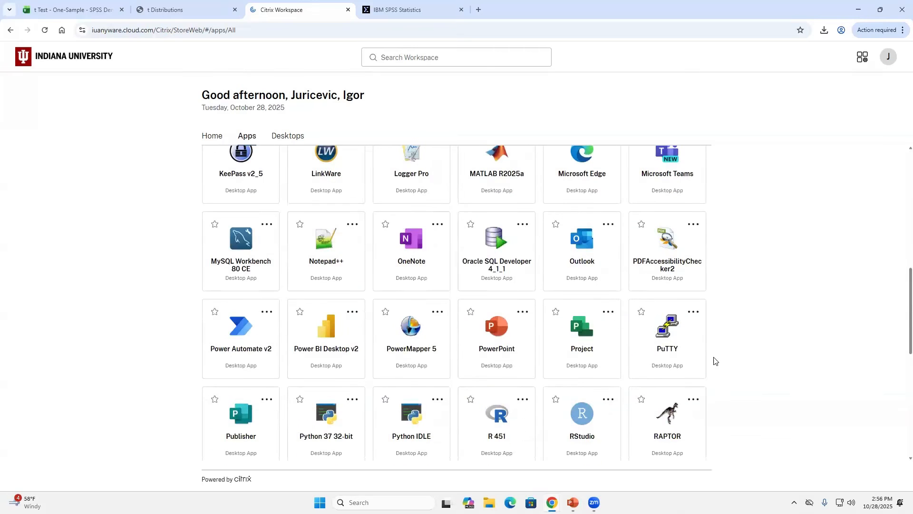
scroll(714, 361, up, 10)
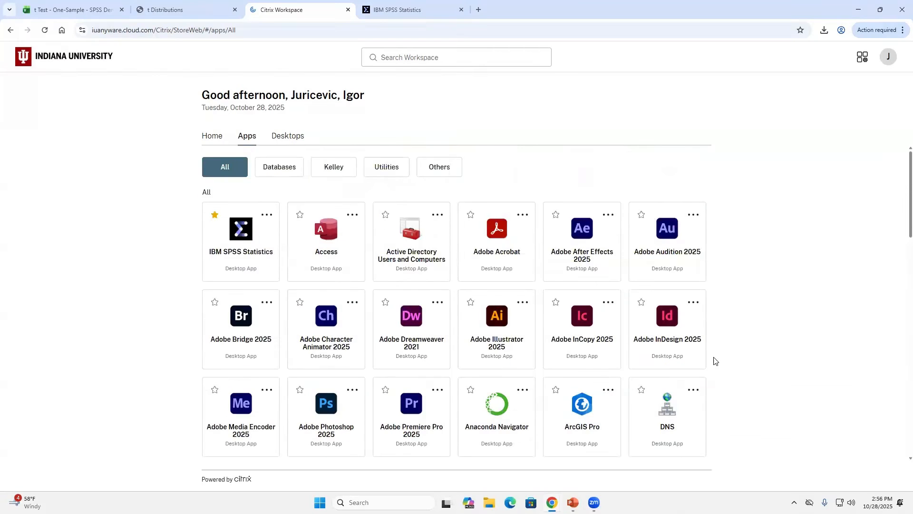
- In the SPSS session, allow microphone access and cancel the startup error report
click(404, 13)
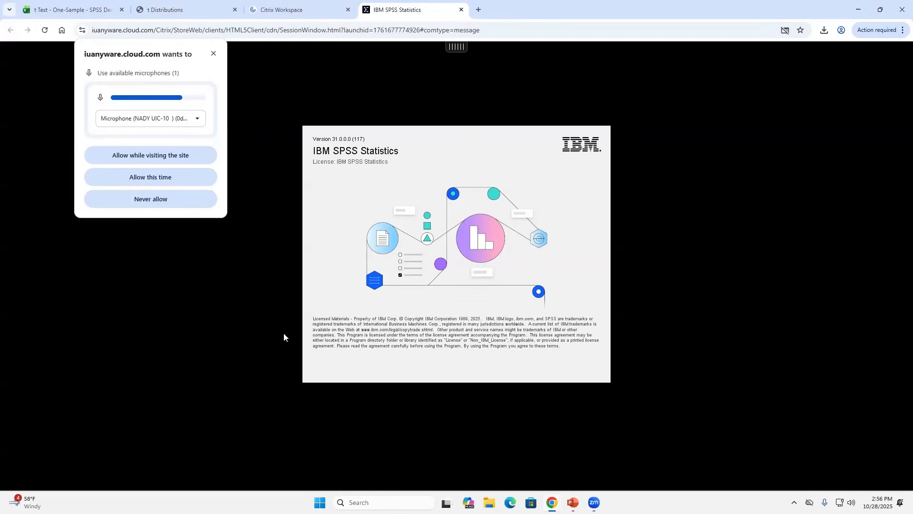
click(146, 155)
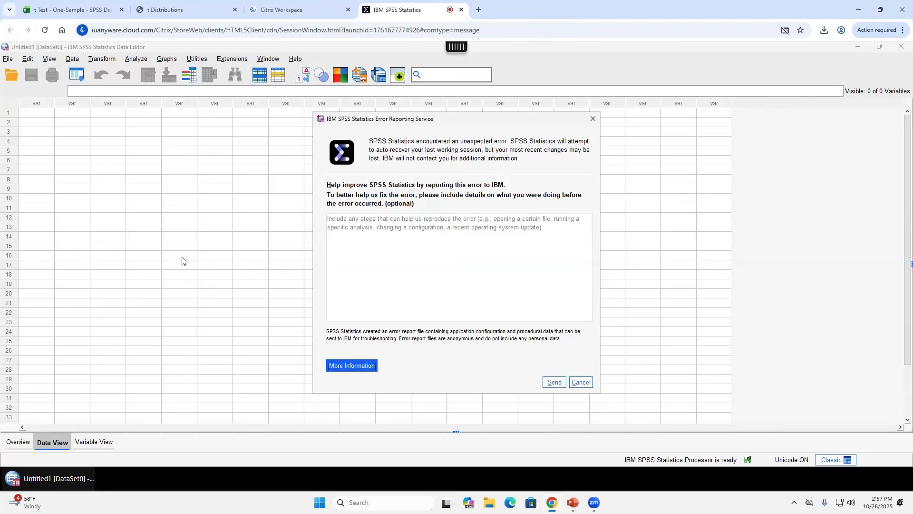
click(581, 382)
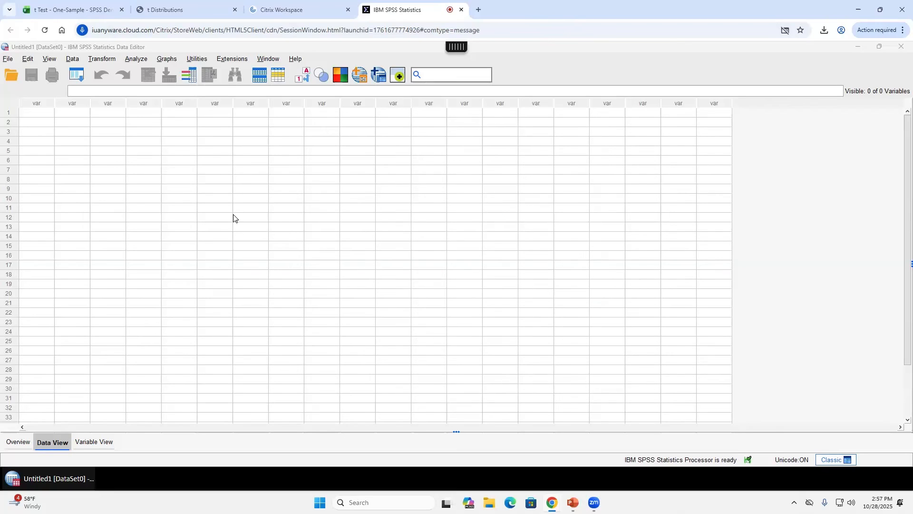
click(63, 161)
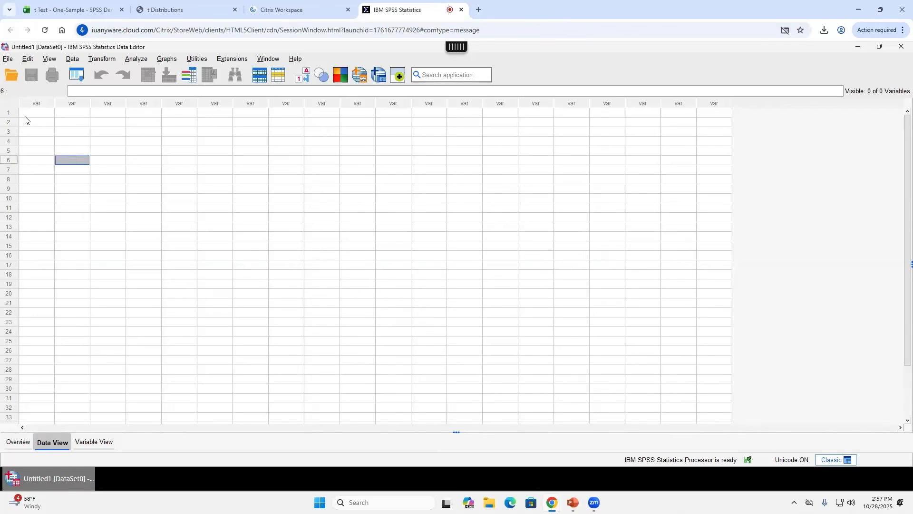
click(29, 115)
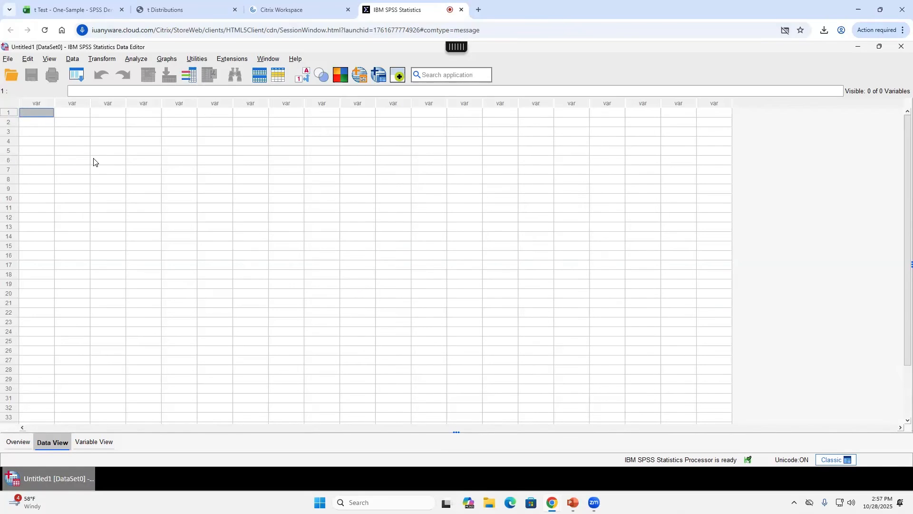
click(903, 30)
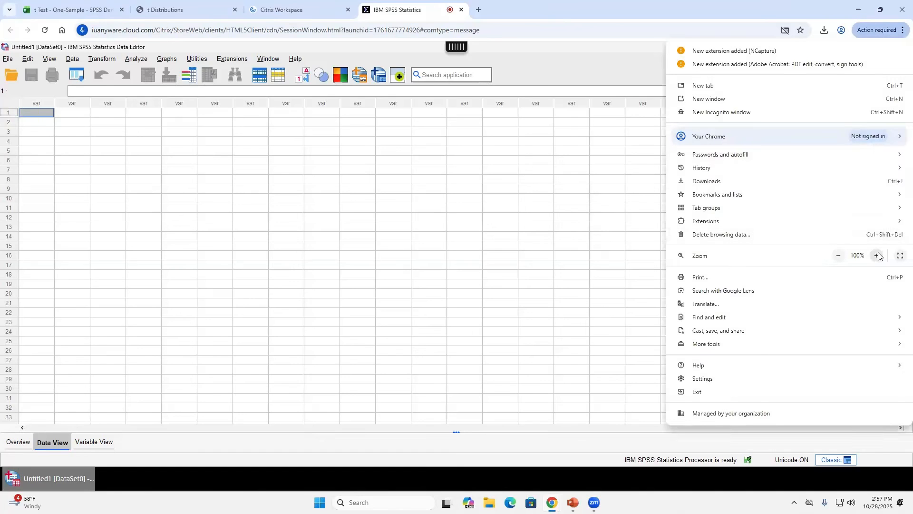
click(877, 256)
click(878, 256)
click(877, 256)
click(116, 236)
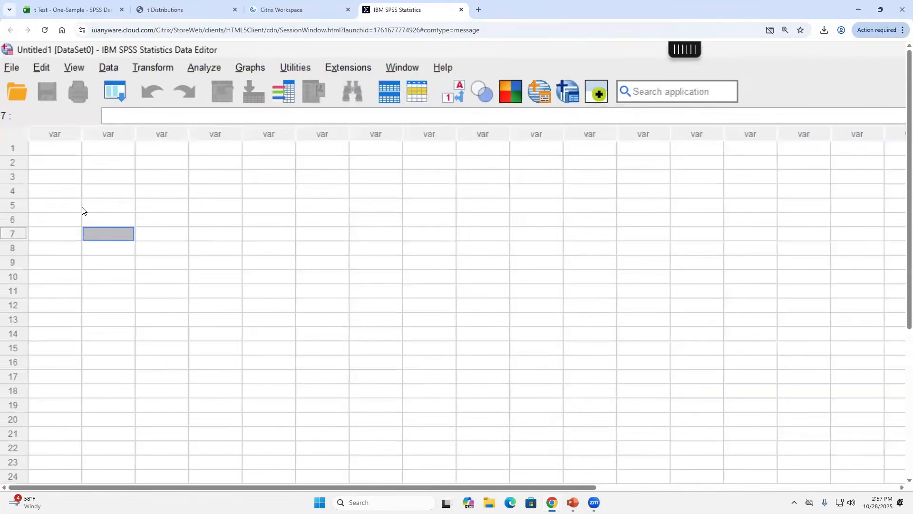
click(59, 151)
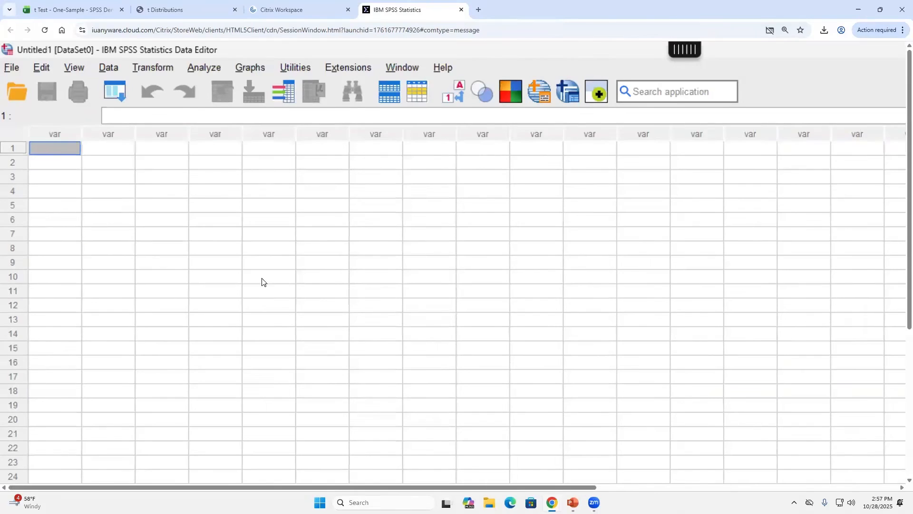
scroll(265, 283, down, 3)
scroll(285, 276, up, 3)
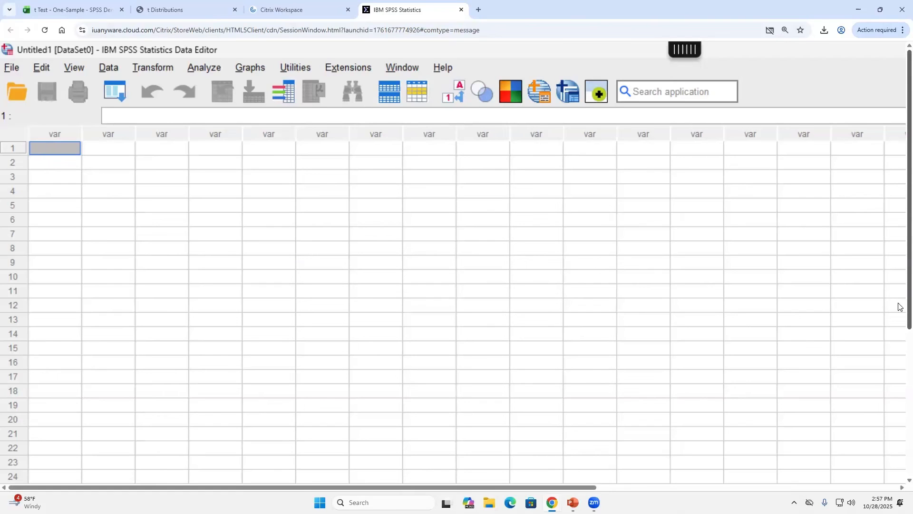
scroll(900, 300, down, 5)
scroll(901, 313, up, 5)
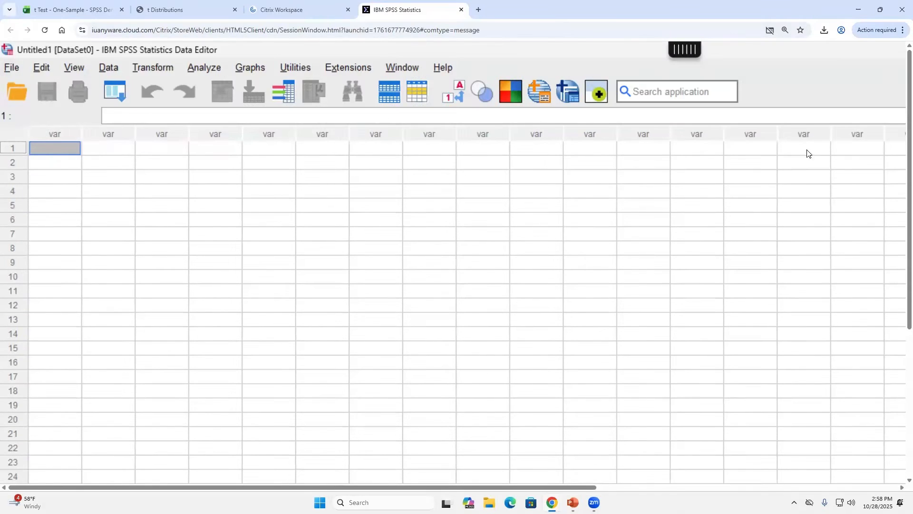
click(901, 30)
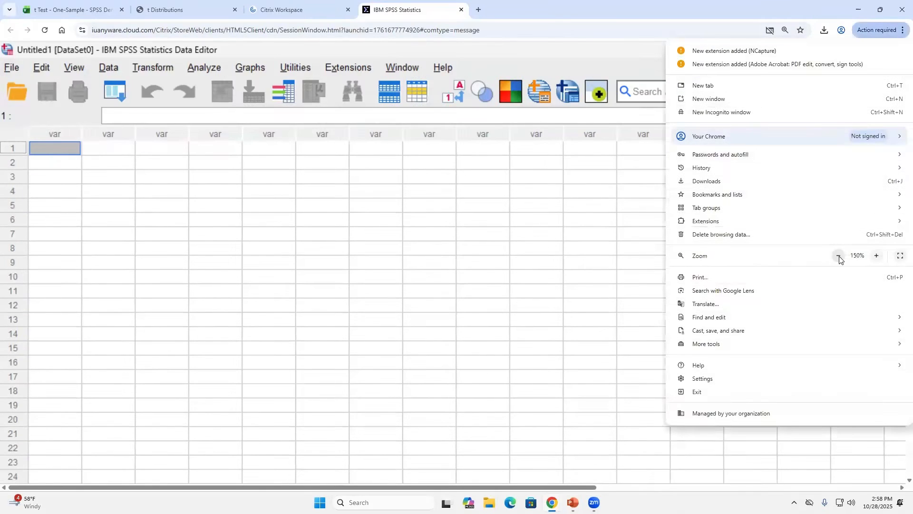
click(839, 255)
click(839, 256)
click(839, 255)
click(117, 340)
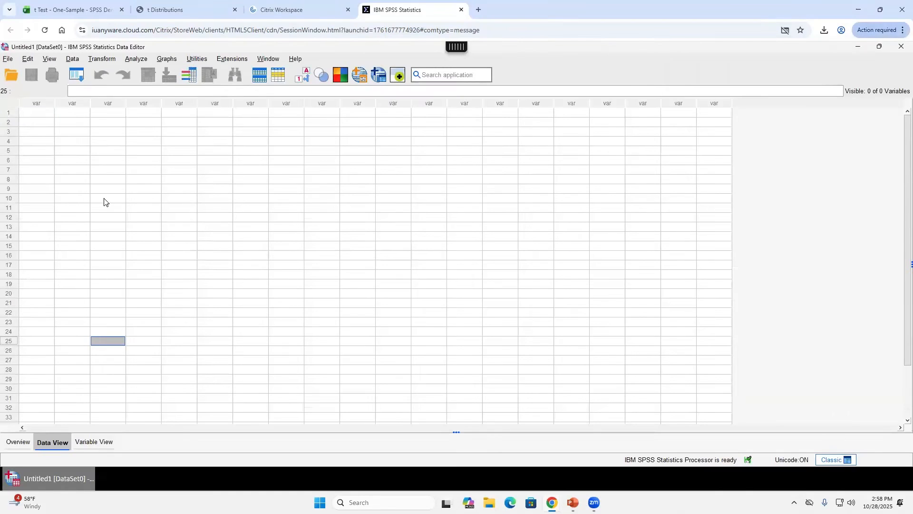
click(37, 114)
click(106, 200)
click(300, 195)
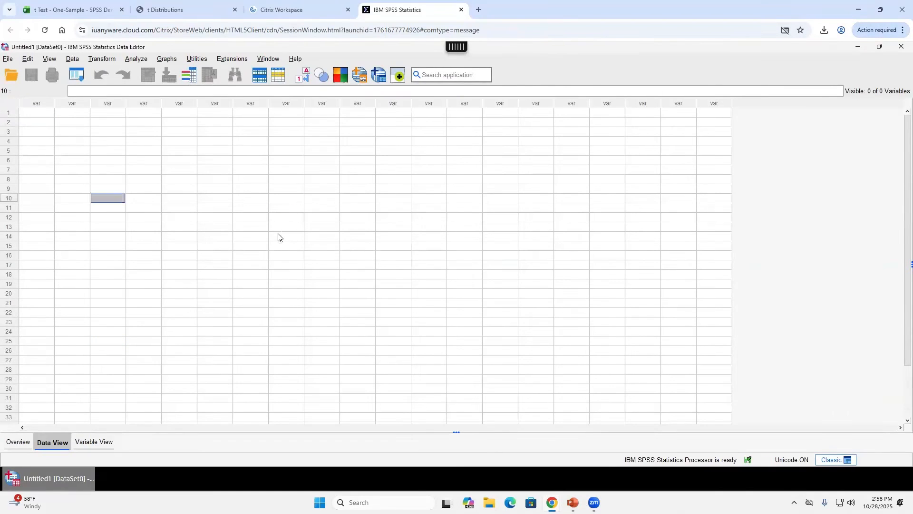
click(154, 302)
click(72, 216)
click(37, 114)
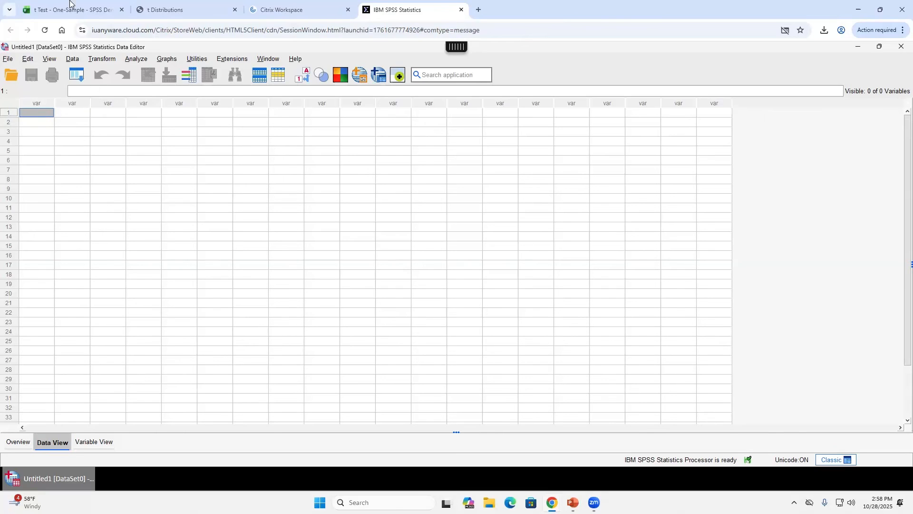
- Return to the t Test - One-Sample workbook and select the first sample value in A4
click(72, 8)
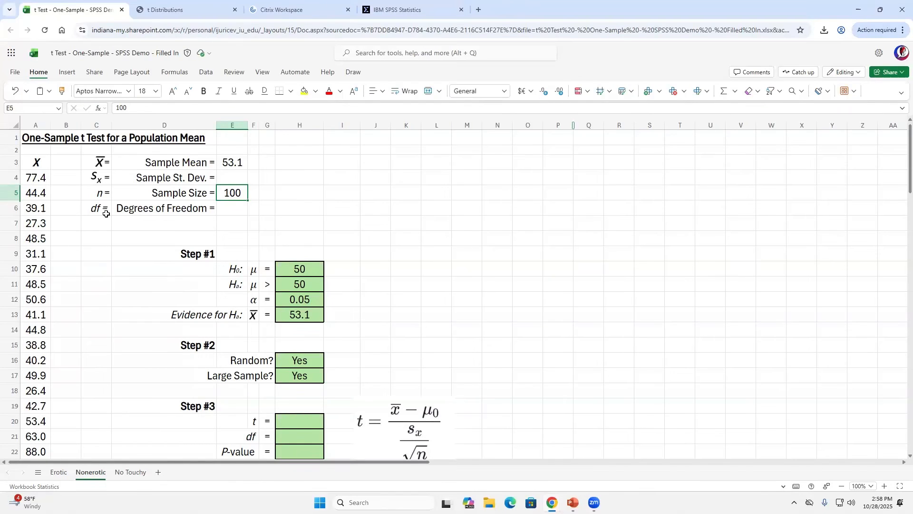
click(36, 179)
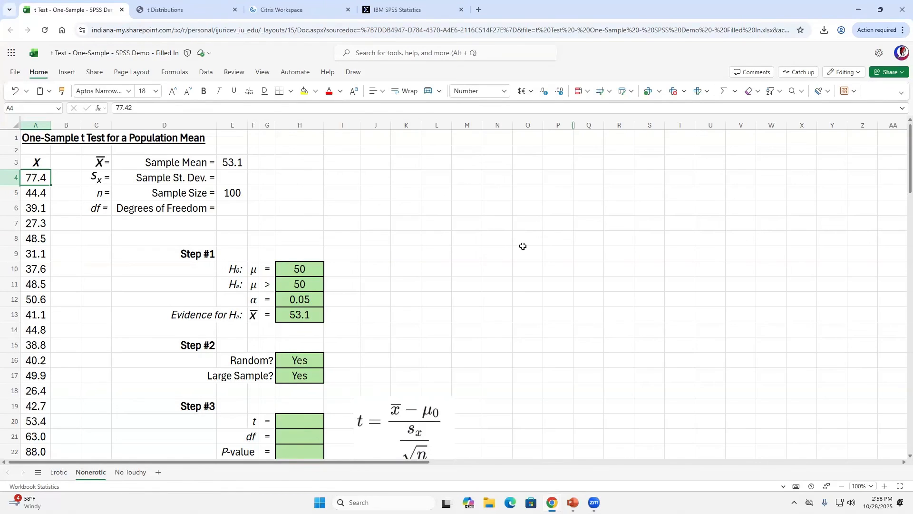
click(419, 8)
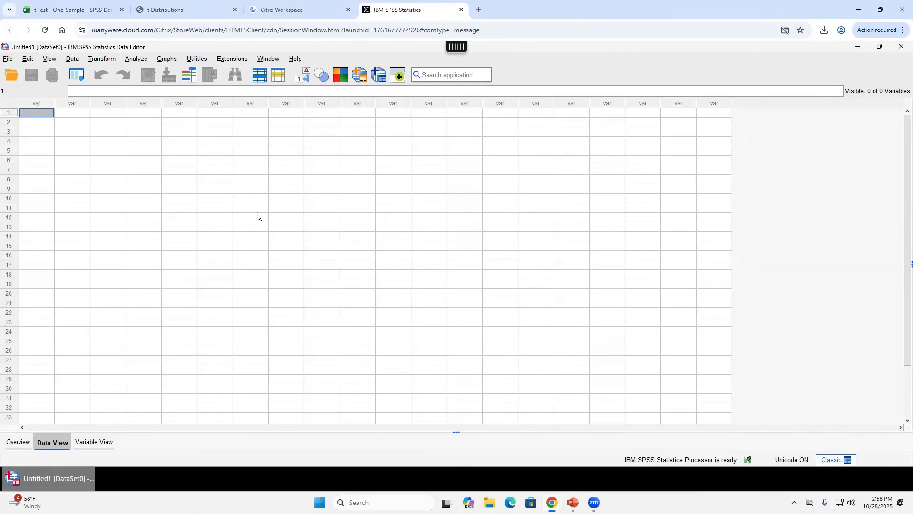
click(76, 10)
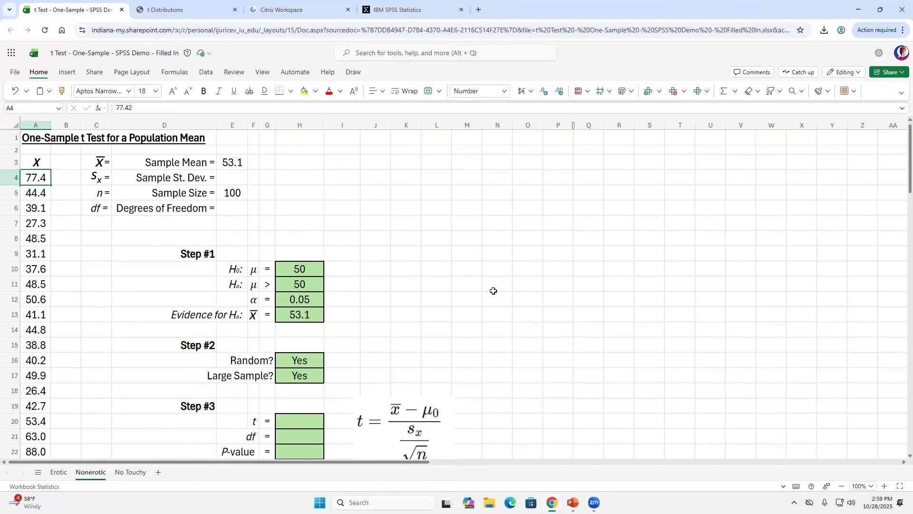
- Copy the 100 sample values in A4:A103, allowing clipboard access, and go back to SPSS
key(Right)
key(Left)
key(ctrl+shift+Down)
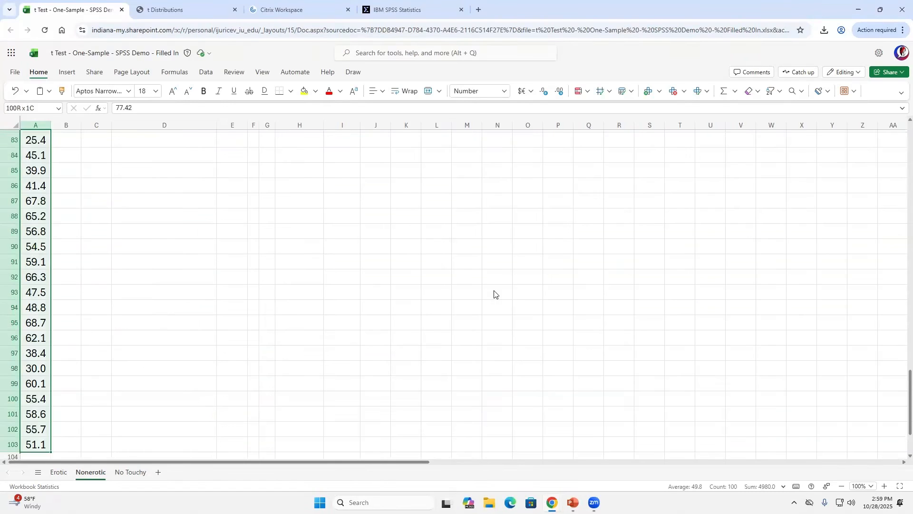
key(ctrl+c)
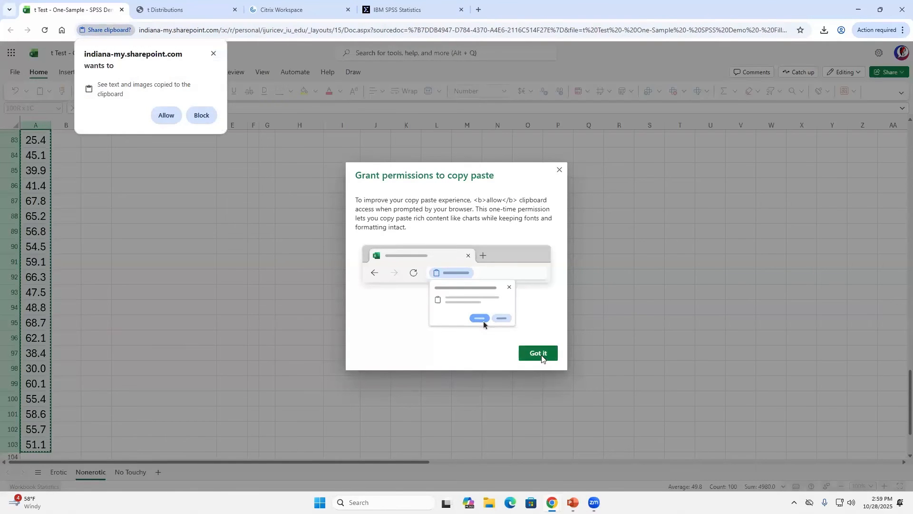
click(165, 115)
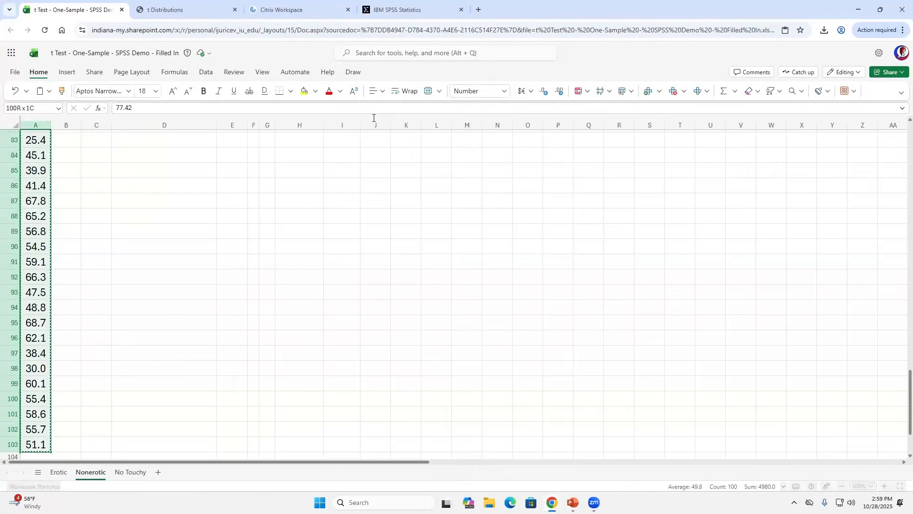
click(402, 9)
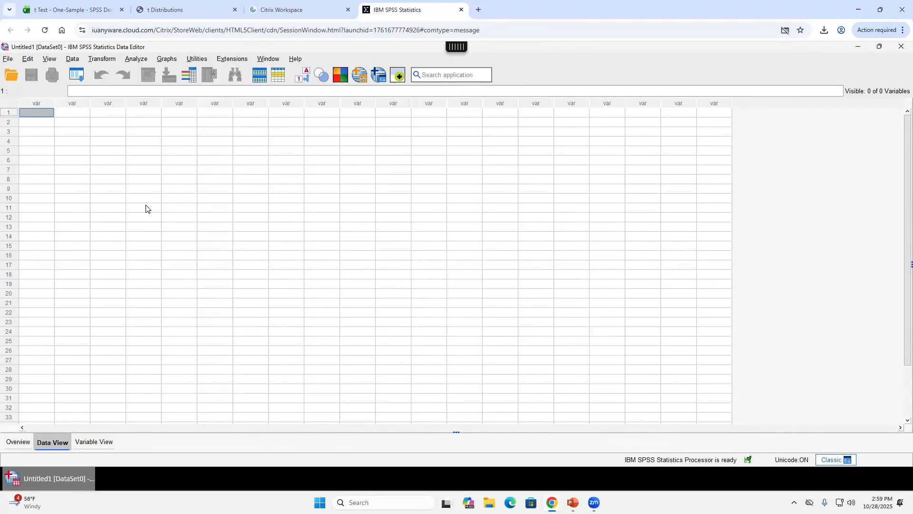
key(ctrl+v)
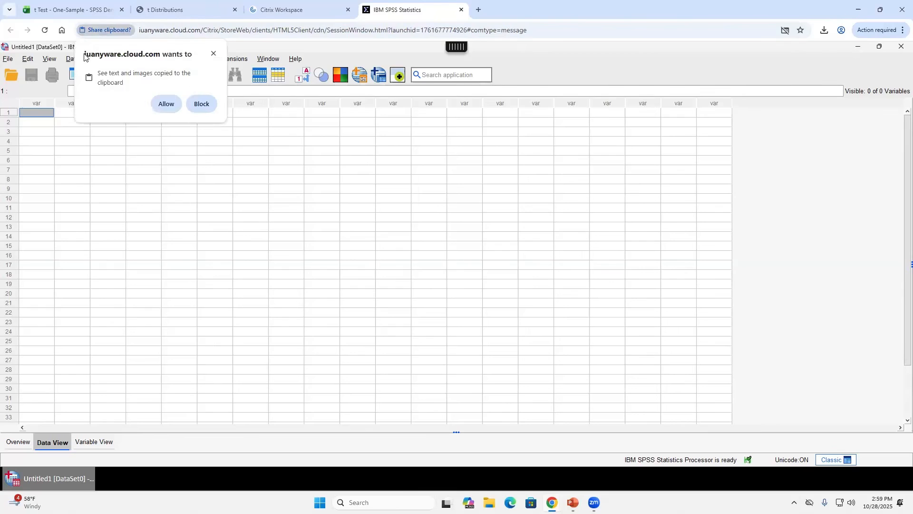
click(165, 104)
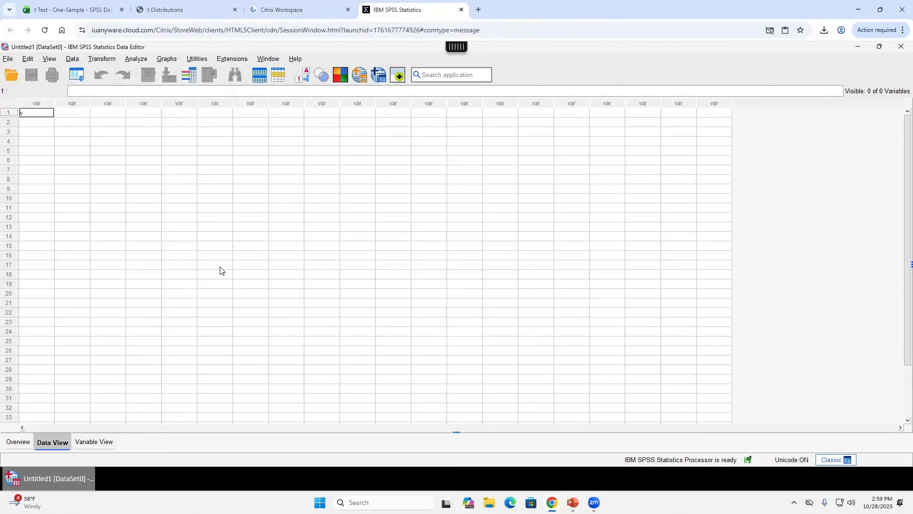
key(Tab)
key(Left)
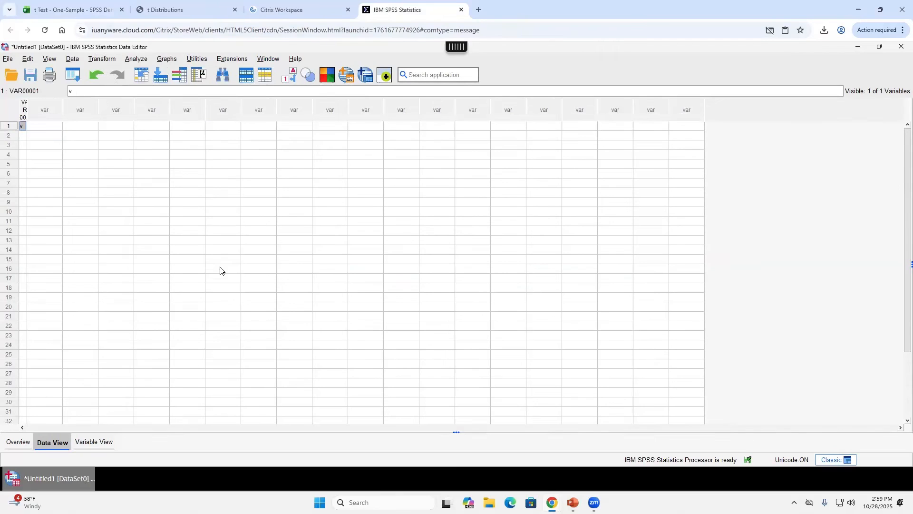
click(24, 111)
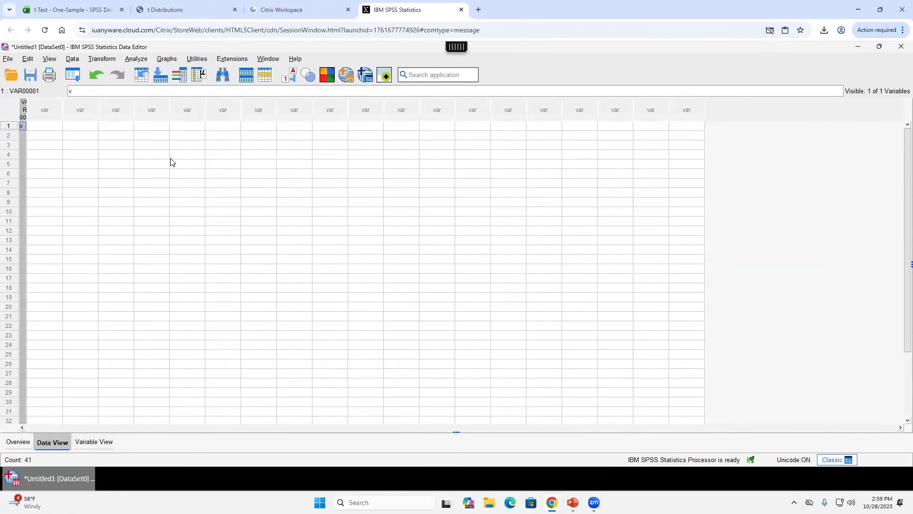
click(70, 145)
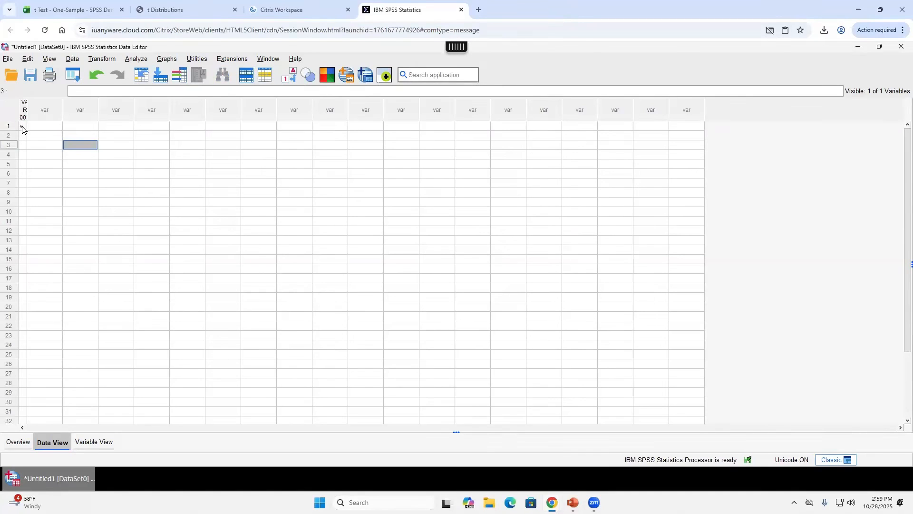
click(24, 110)
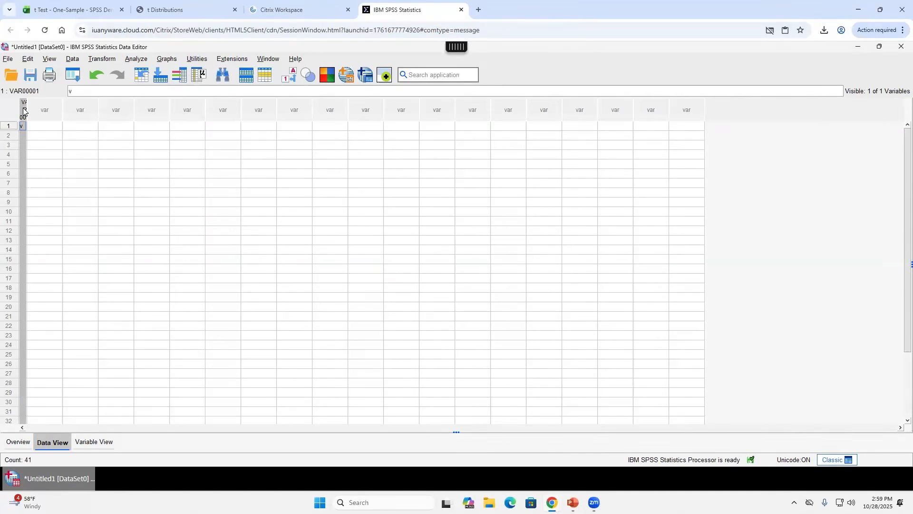
drag(25, 111, 56, 108)
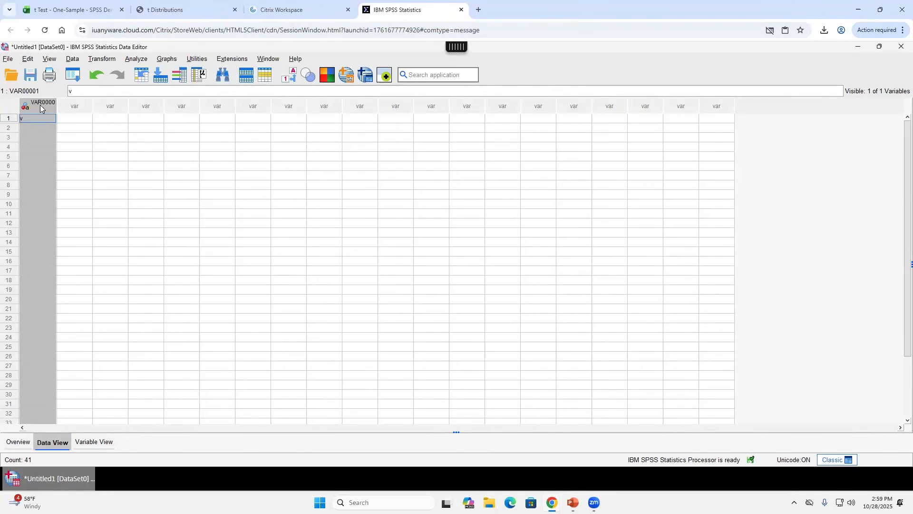
key(Delete)
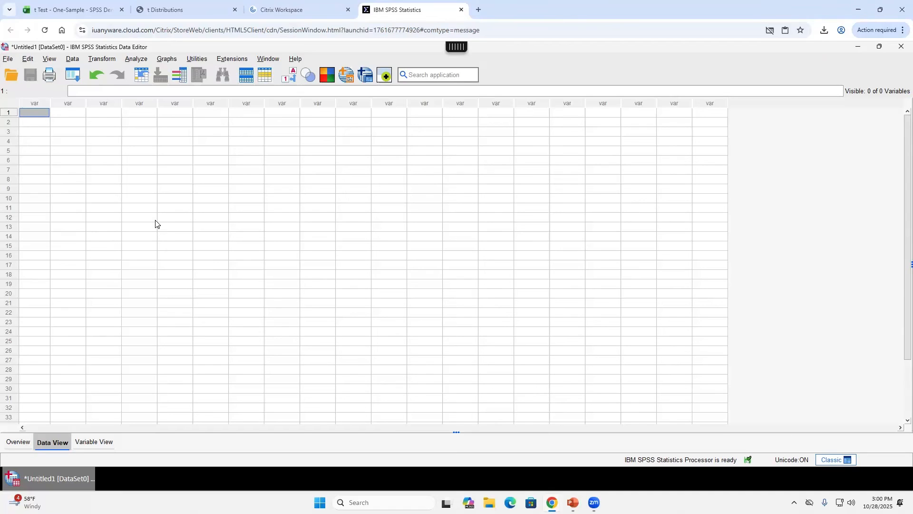
- Paste the sample values into SPSS as VAR00002 and switch to Variable View
key(ctrl+v)
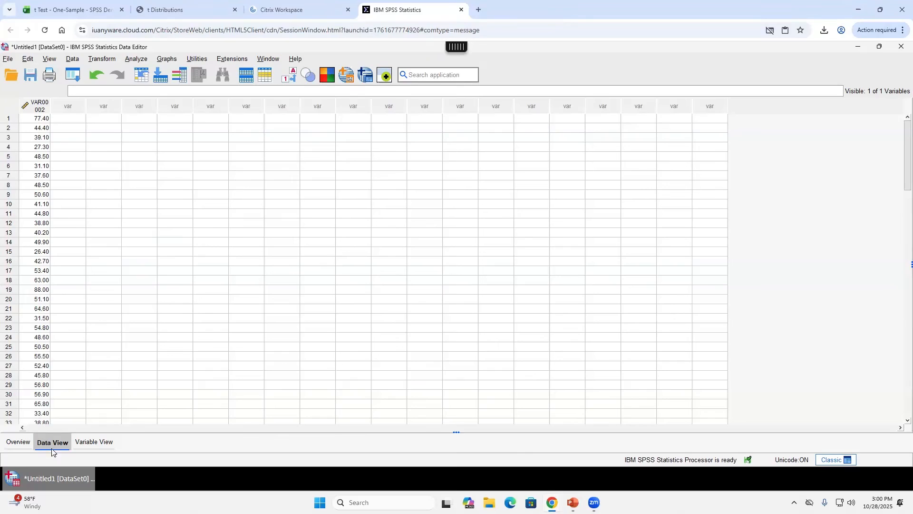
click(100, 442)
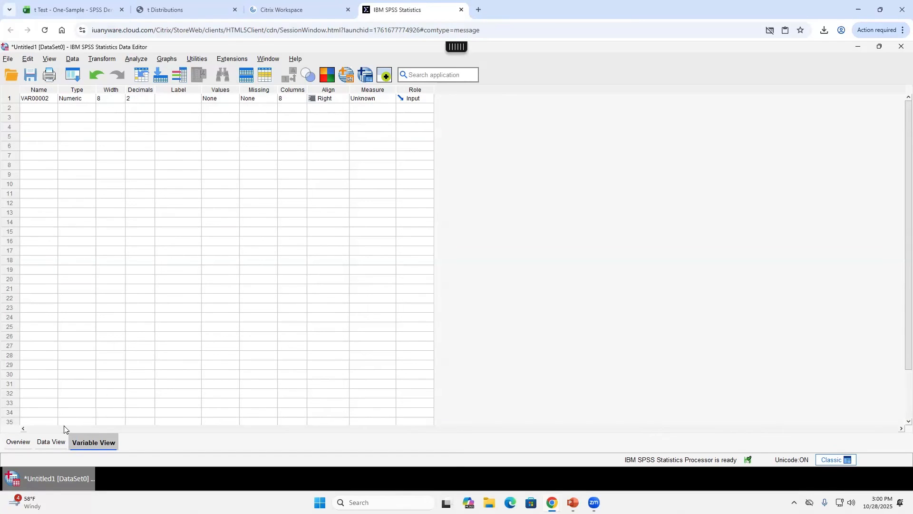
- Return to Data View and select the first VAR00002 value, 77.40
click(51, 442)
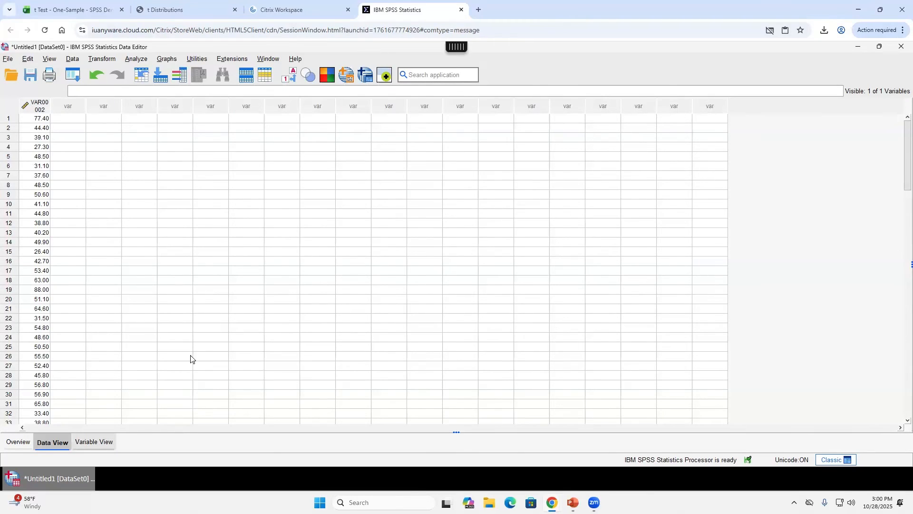
key(ctrl+t)
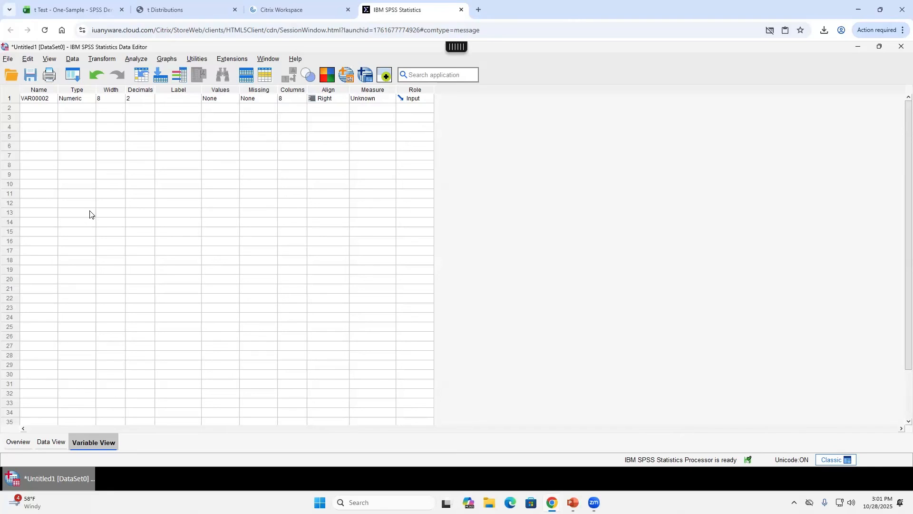
click(51, 442)
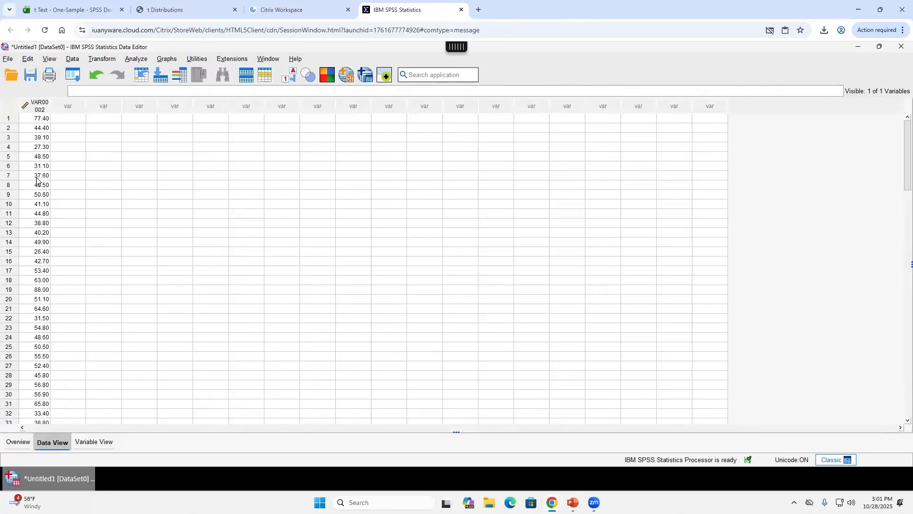
click(41, 122)
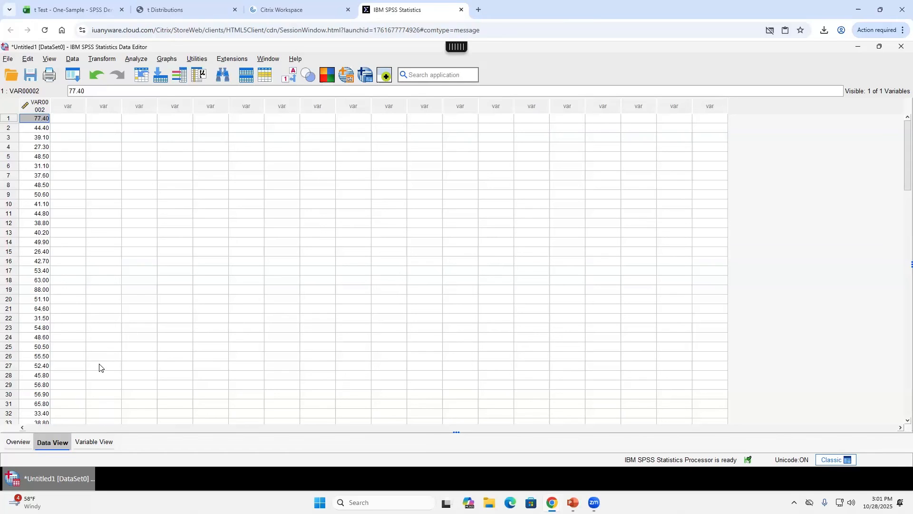
- Rename VAR00002 to Erotic in Variable View, then go back to the data values
click(102, 443)
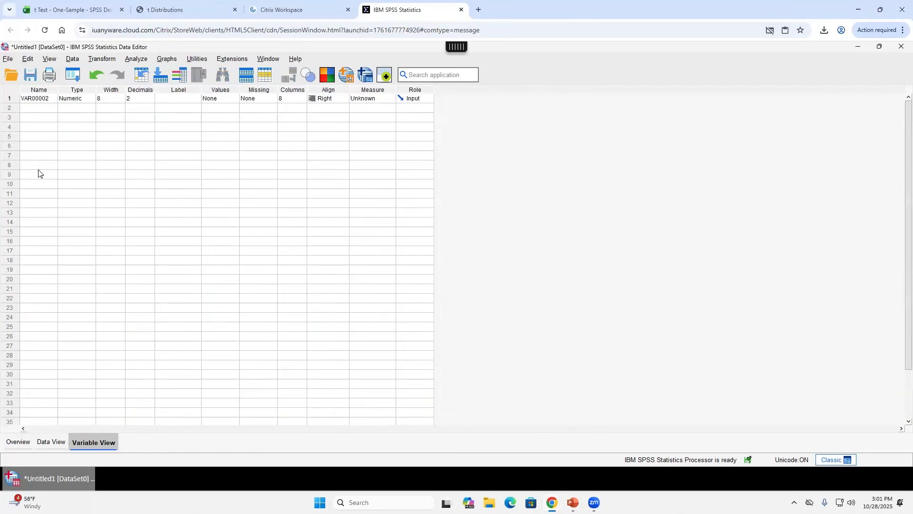
click(39, 102)
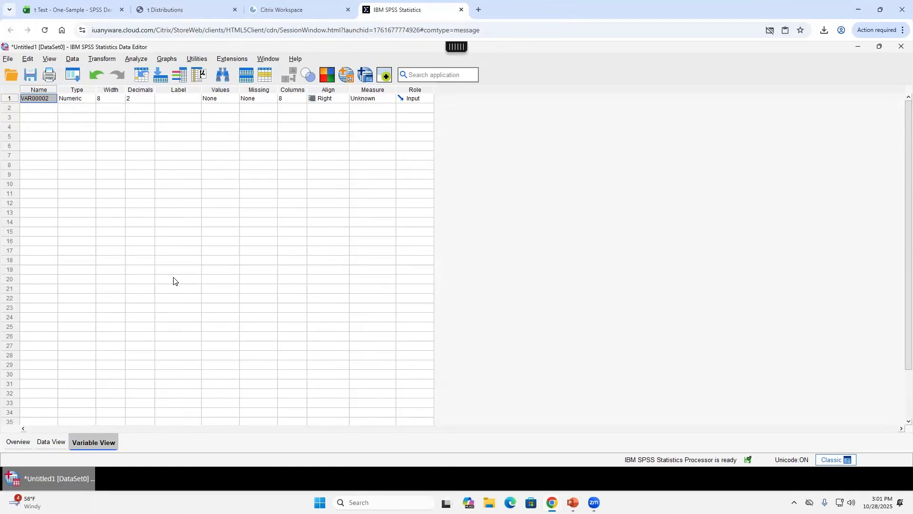
text(Erotic)
key(Return)
click(51, 442)
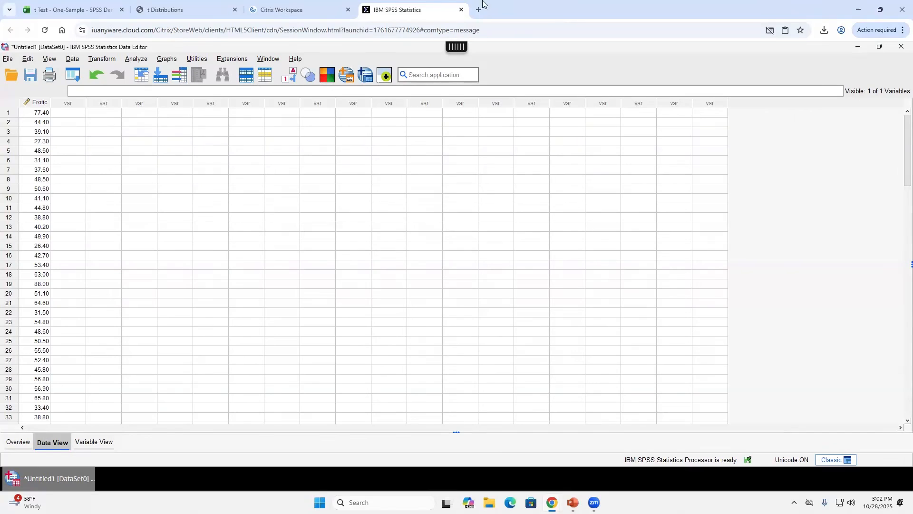
- Zoom in to check Erotic's first value 77.40, restore the zoom, and show Variable View
click(903, 30)
click(878, 256)
click(878, 256)
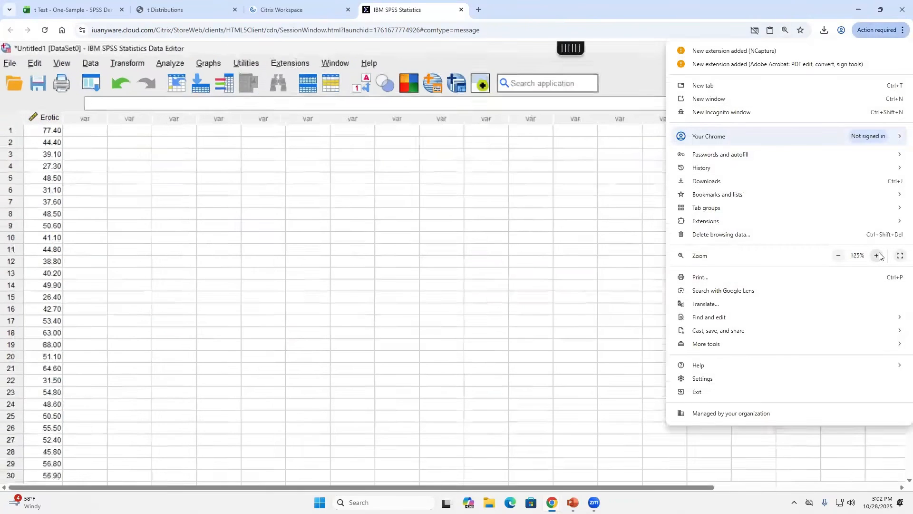
click(878, 256)
click(65, 153)
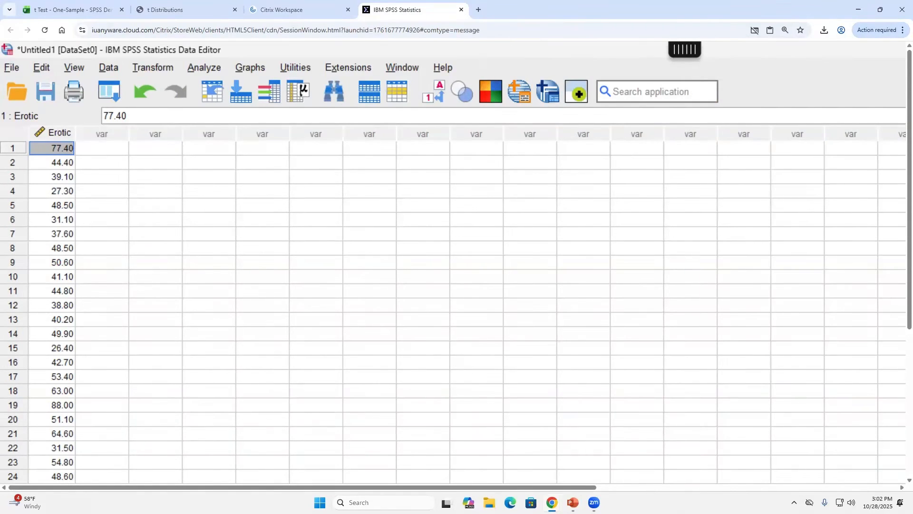
click(903, 29)
click(838, 255)
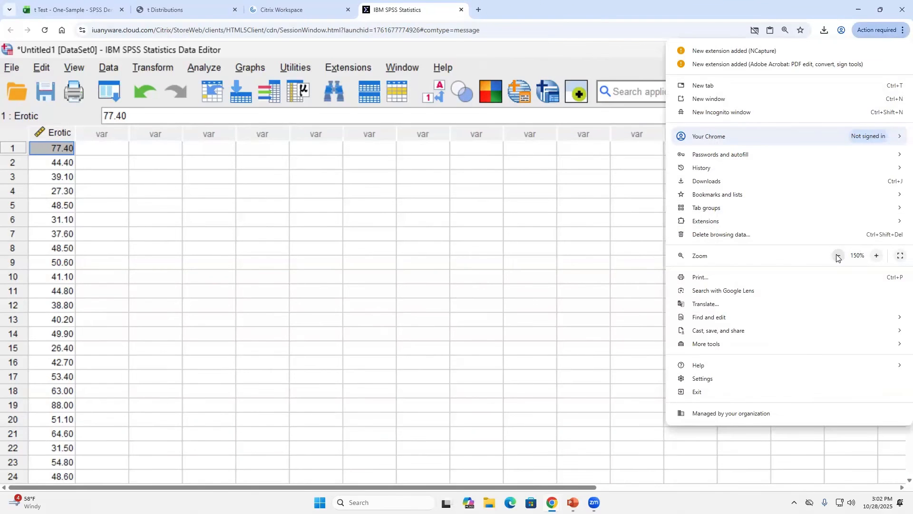
click(839, 255)
click(839, 256)
click(109, 441)
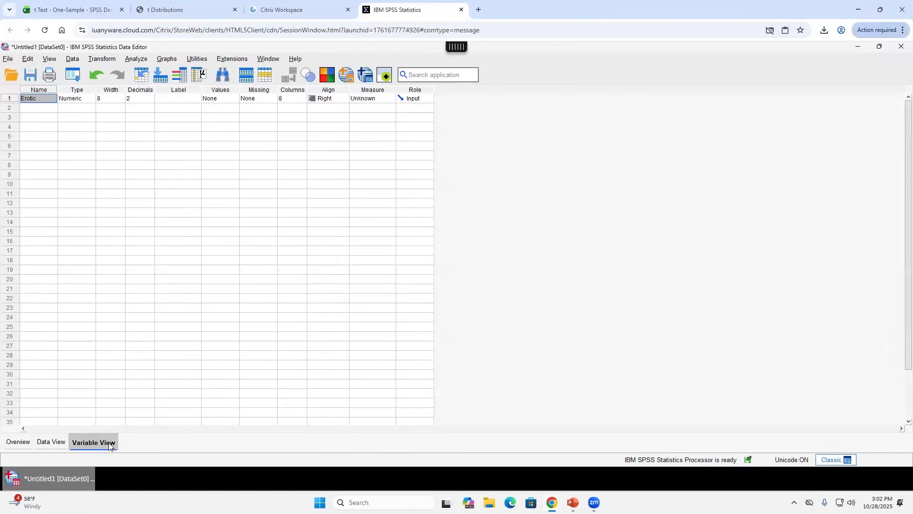
- Try renaming Erotic to 2Erotic, dismiss the illegal-first-character warning, and return to Data View
double_click(38, 99)
drag(42, 98, 7, 97)
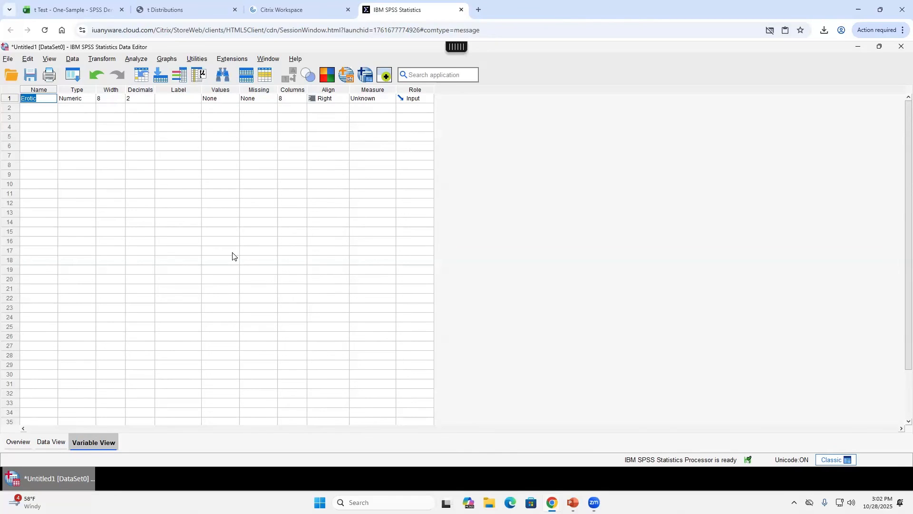
text(2Erotic)
key(Return)
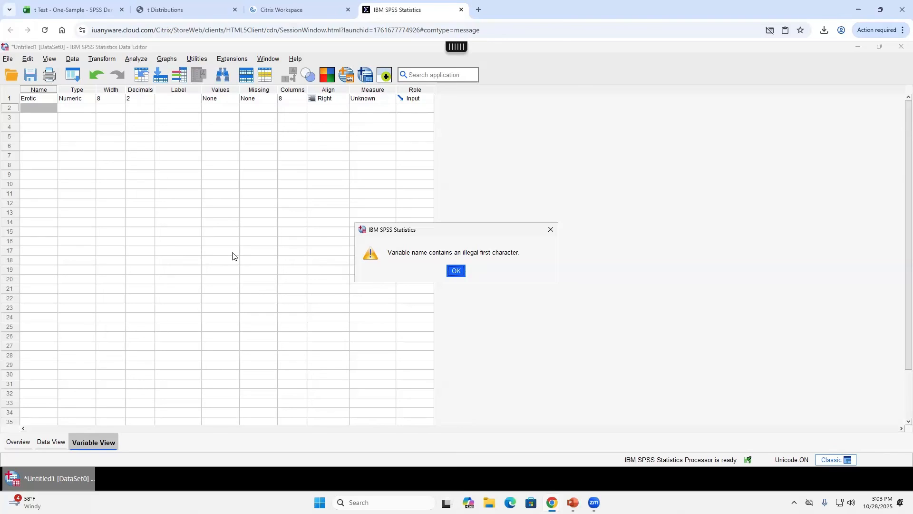
click(457, 272)
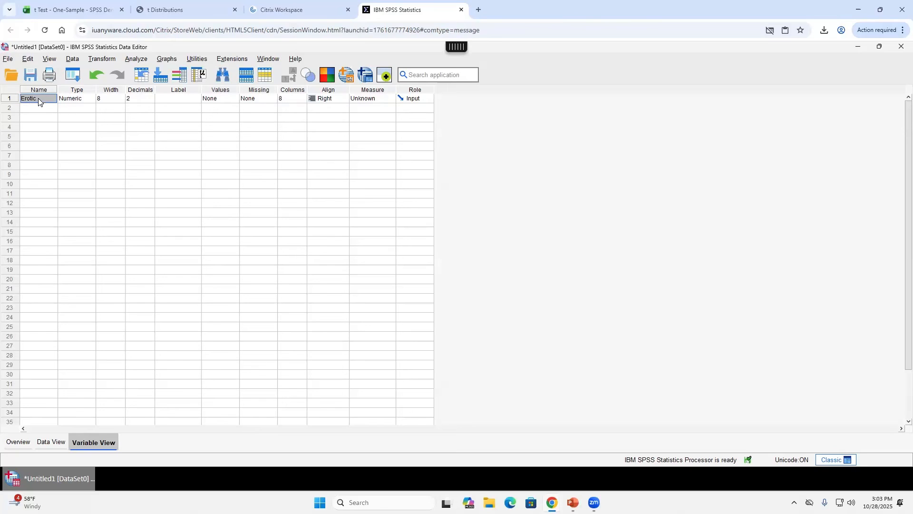
click(55, 443)
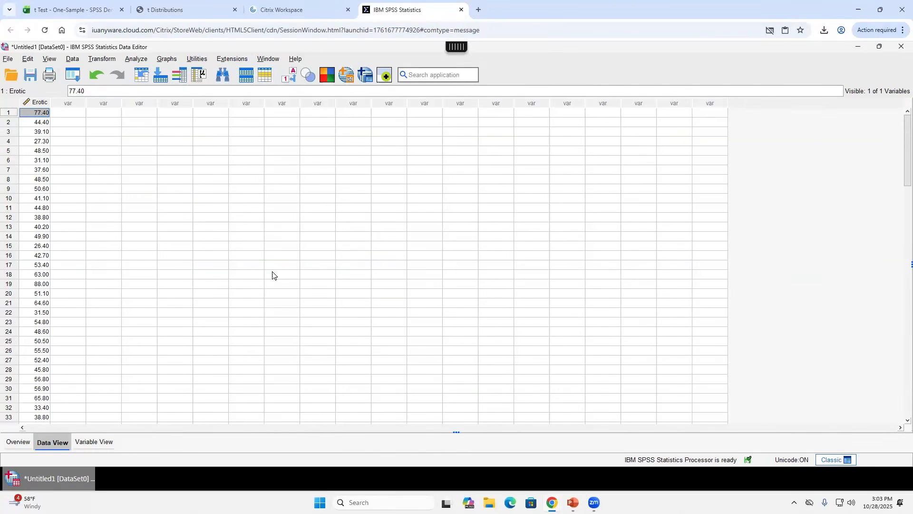
- Switch to the Excel t Test - One-Sample workbook and scroll to the top of the sheet
key(alt+Tab)
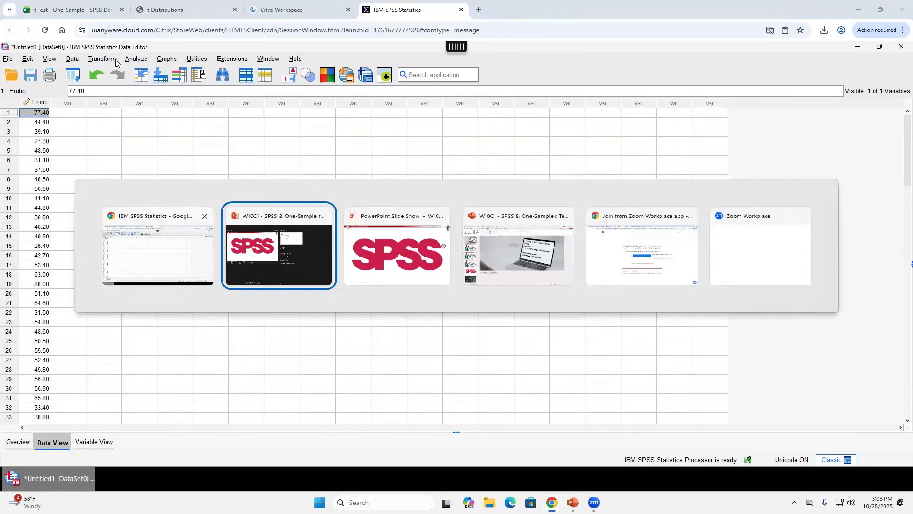
key(alt+Tab)
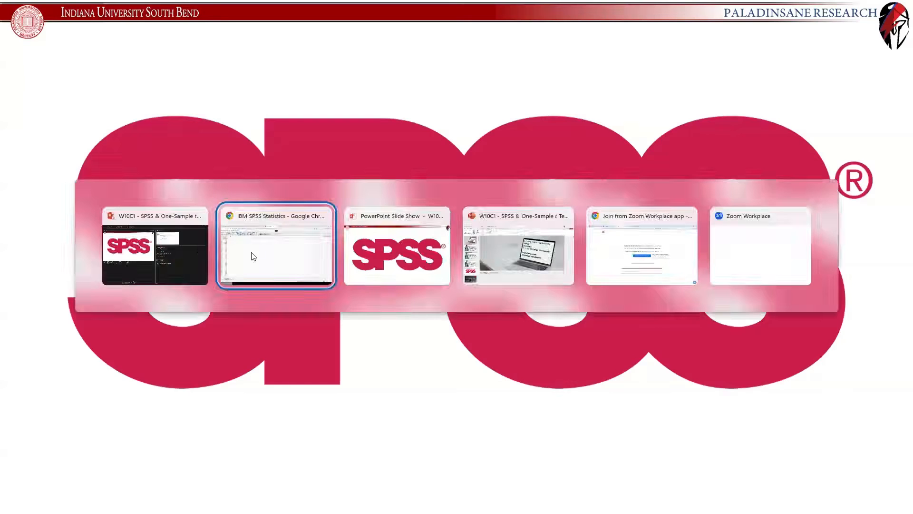
click(88, 10)
scroll(175, 329, up, 10)
scroll(175, 329, up, 10)
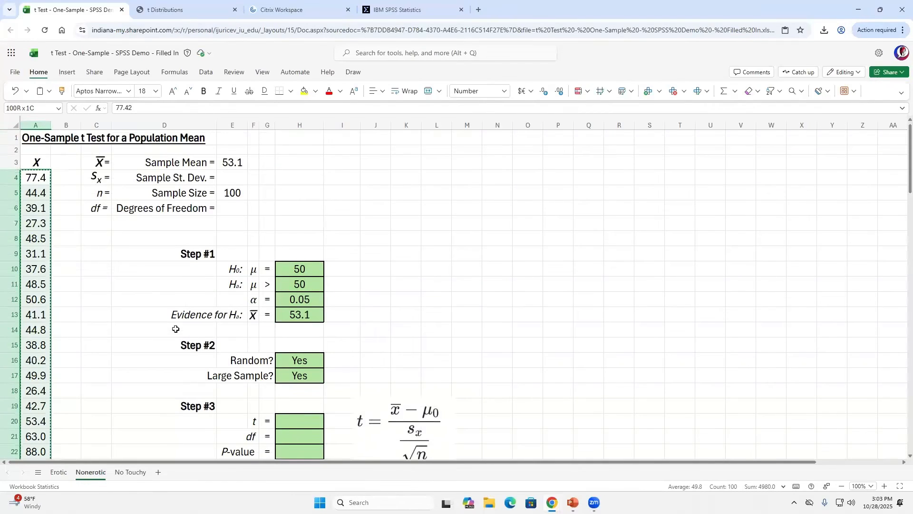
key(Down)
key(Down)
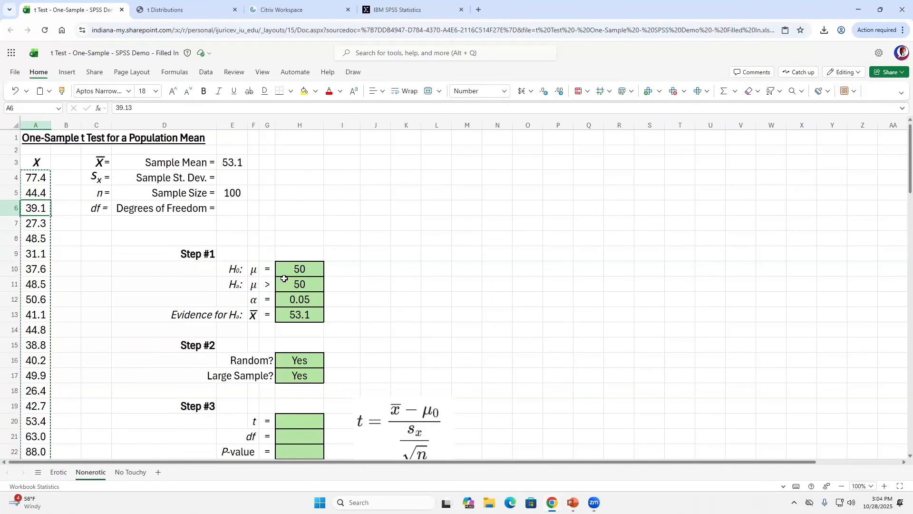
- Copy the X column, header plus its 100 values in A3:A103, from the Nonerotic sheet
key(Up)
key(Up)
key(Up)
key(Down)
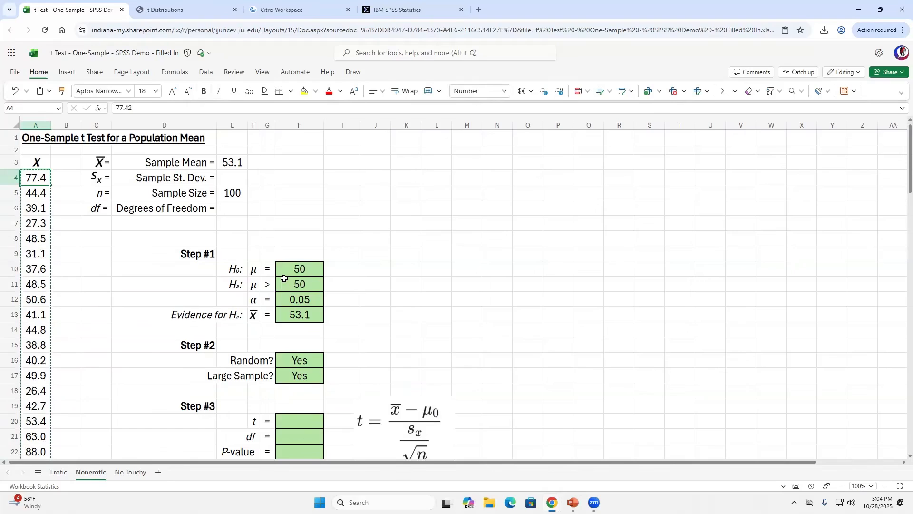
key(Up)
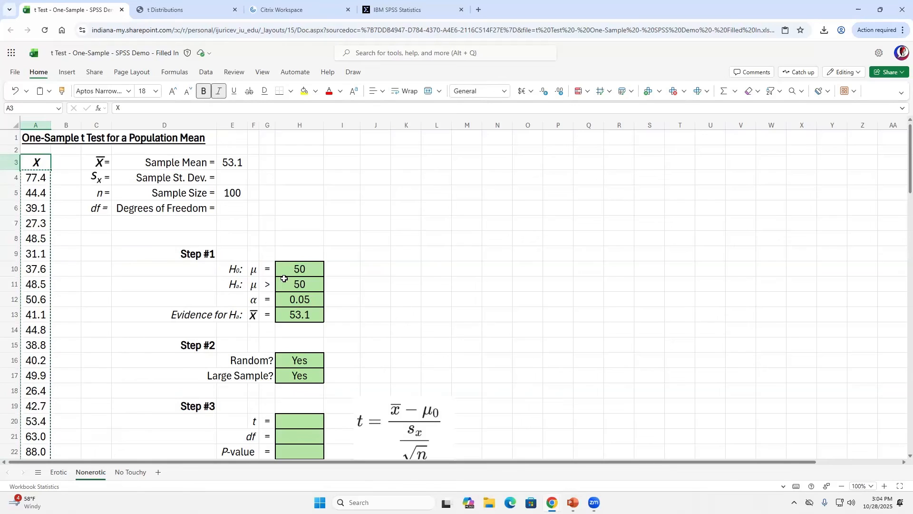
key(ctrl+shift+Down)
key(ctrl+c)
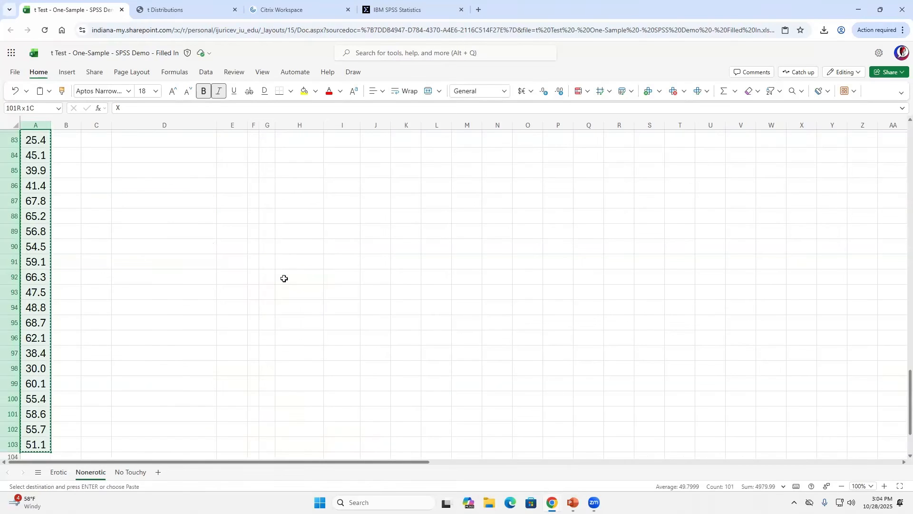
click(395, 9)
- Paste the copied X column into the next empty SPSS column and widen it
click(64, 114)
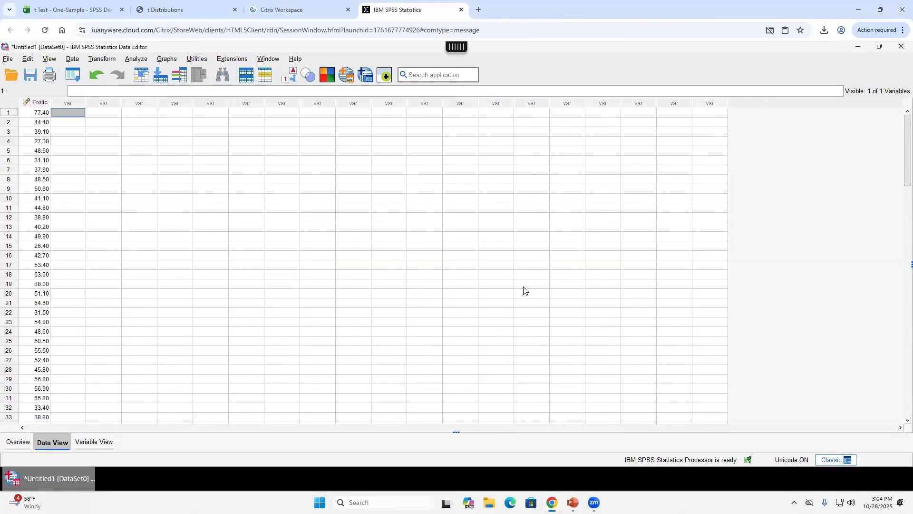
key(ctrl+v)
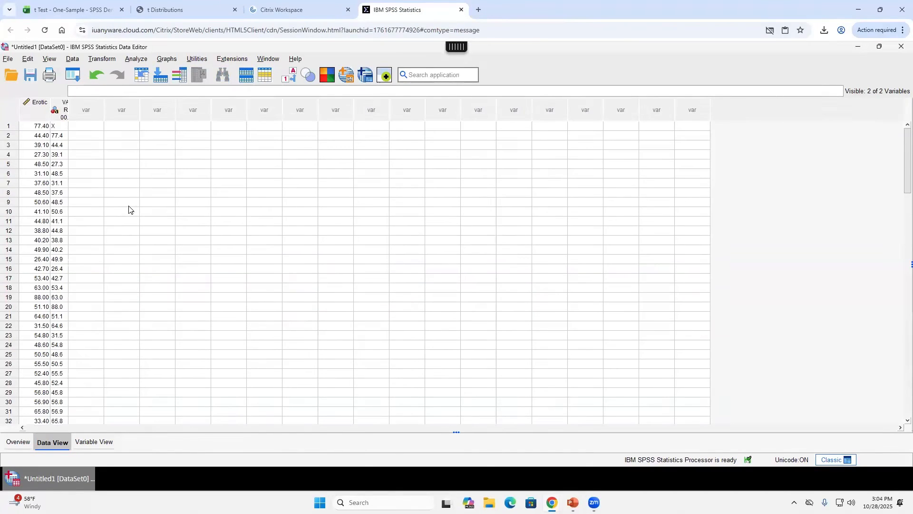
drag(68, 109, 95, 108)
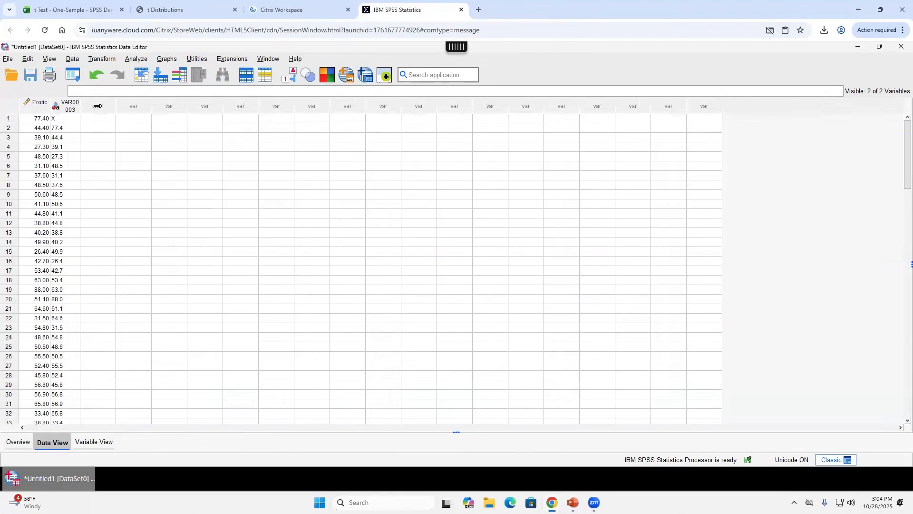
click(61, 114)
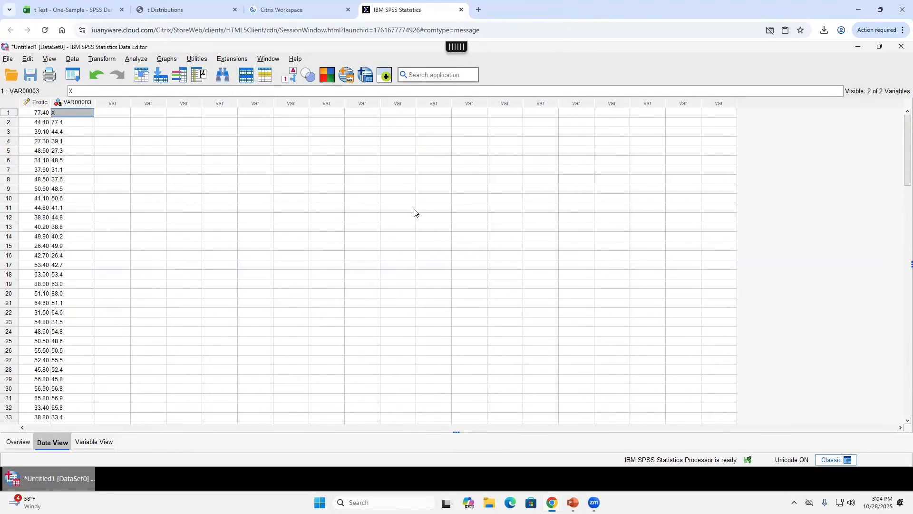
key(Right)
key(Right)
key(Left)
key(Left)
key(Left)
key(Right)
- Clear the misaligned values below row 1 and repaste from row 1, replacing the X header
key(Down)
key(ctrl+shift+Down)
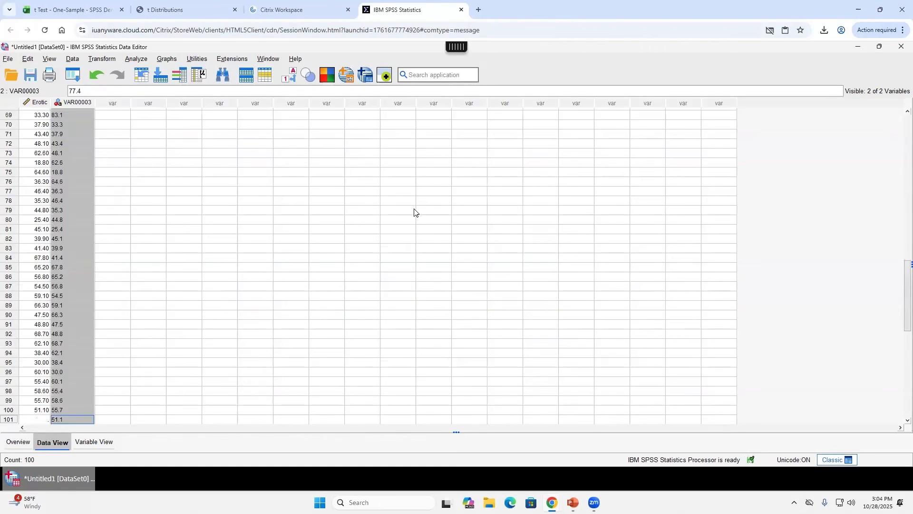
key(Delete)
key(ctrl+Up)
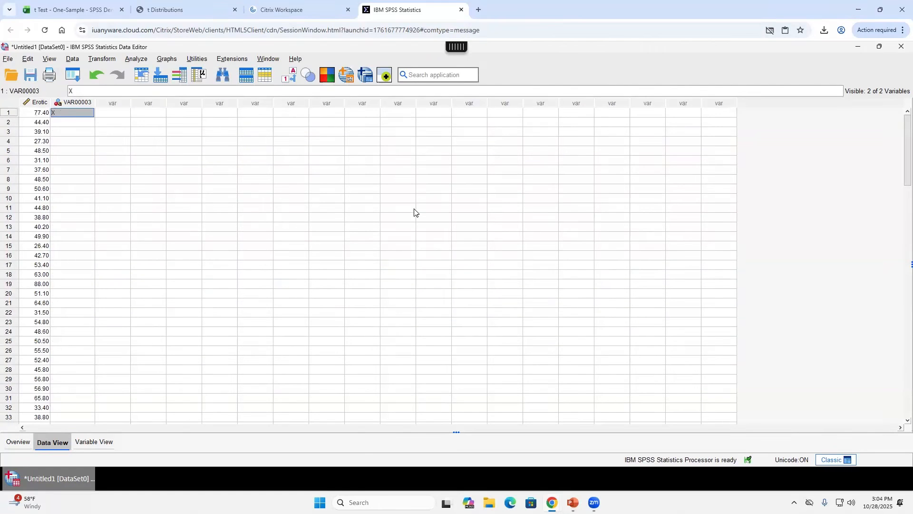
key(ctrl+v)
key(Right)
key(Left)
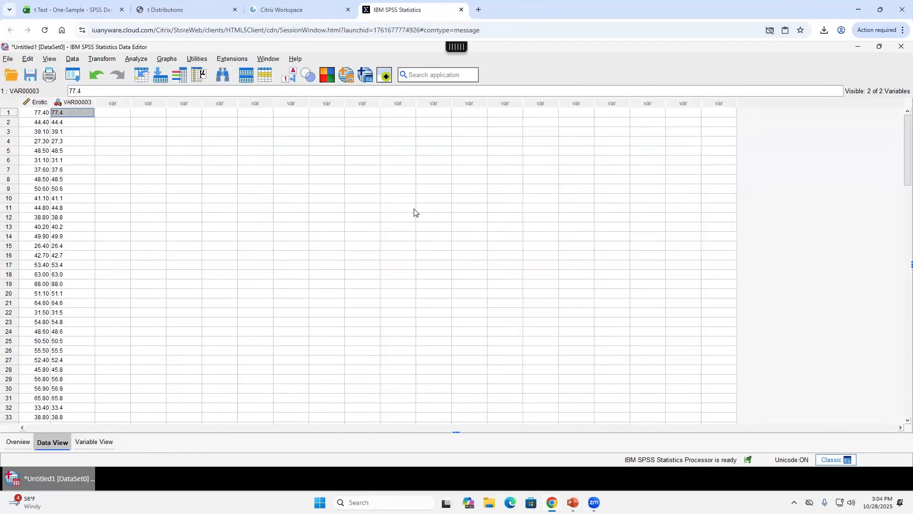
- Zoom in and select the Erotic and VAR00003 columns to compare them
click(902, 30)
click(877, 256)
click(877, 256)
click(877, 256)
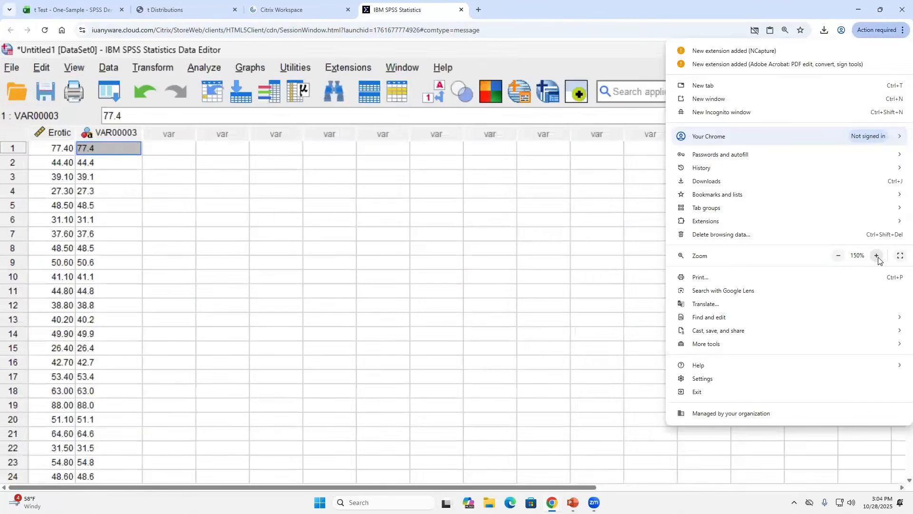
click(877, 257)
click(136, 217)
click(47, 150)
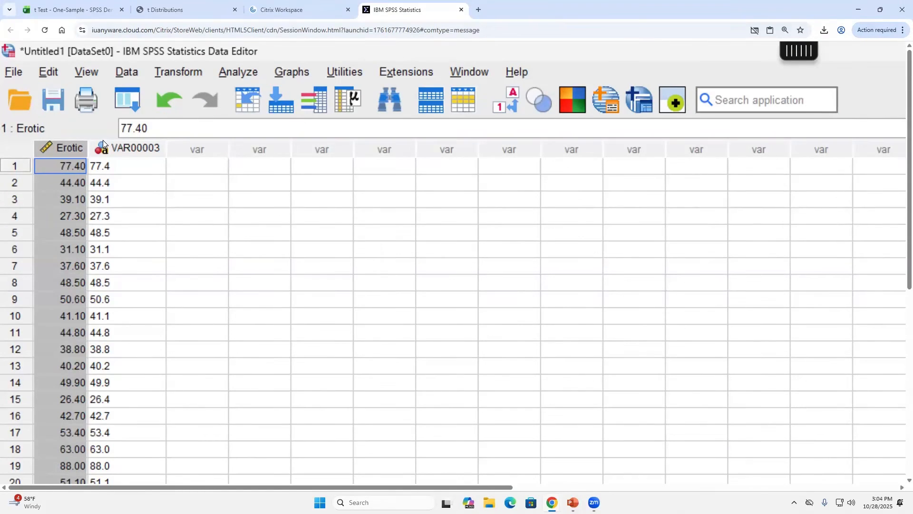
click(140, 150)
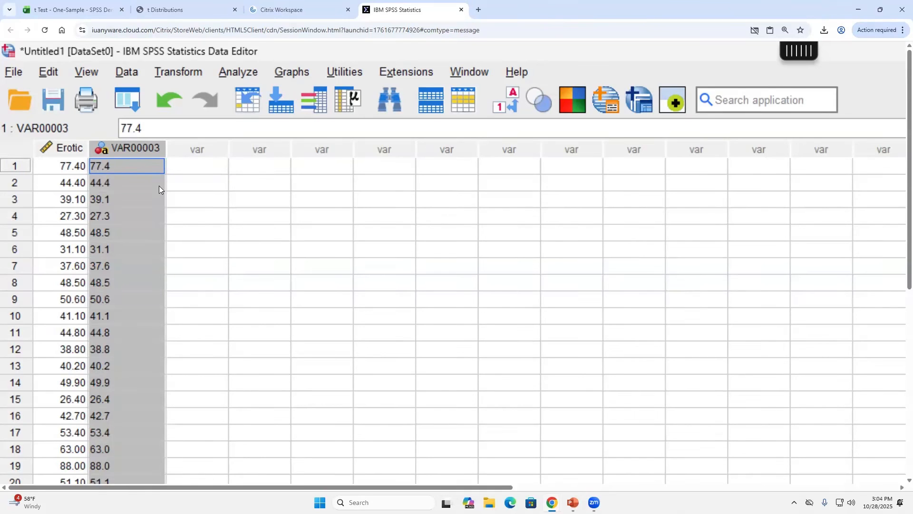
click(145, 169)
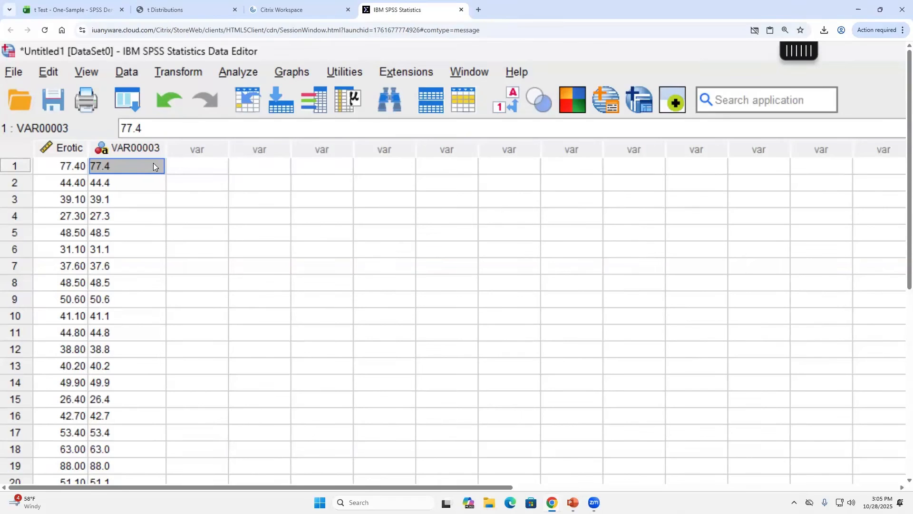
- Check VAR00003 rows 1, 2 and 4 against Erotic, then reset page zoom to 100%
click(143, 189)
click(134, 214)
click(145, 169)
click(902, 31)
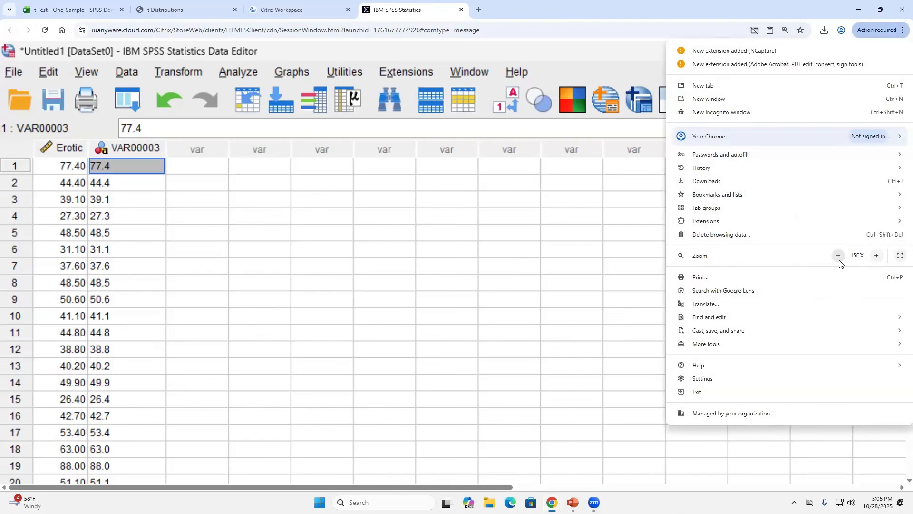
click(838, 257)
click(839, 257)
click(839, 257)
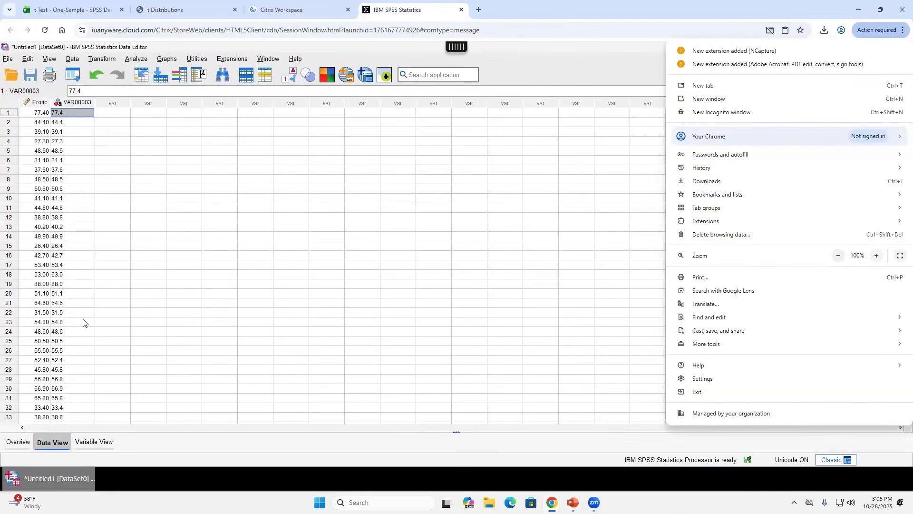
- Rename VAR00003 to EroWords in Variable View and return to the data
click(93, 443)
click(37, 108)
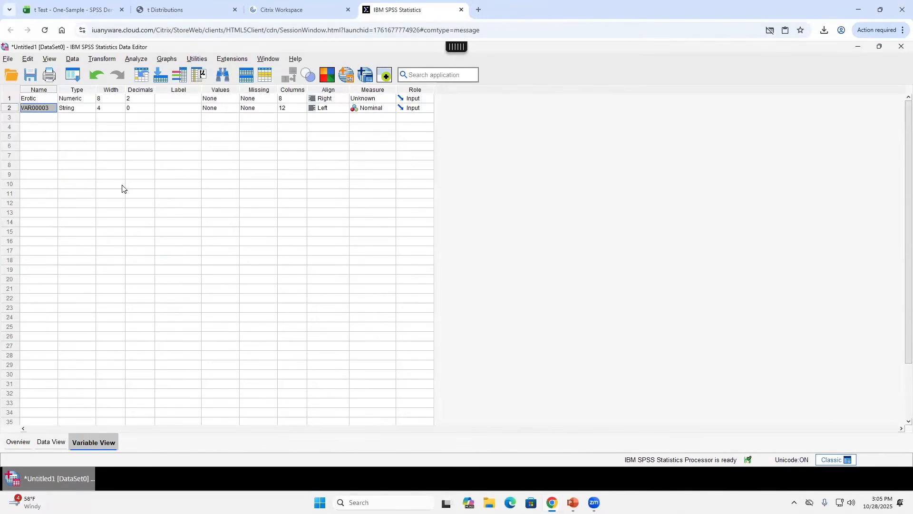
text(EroWords)
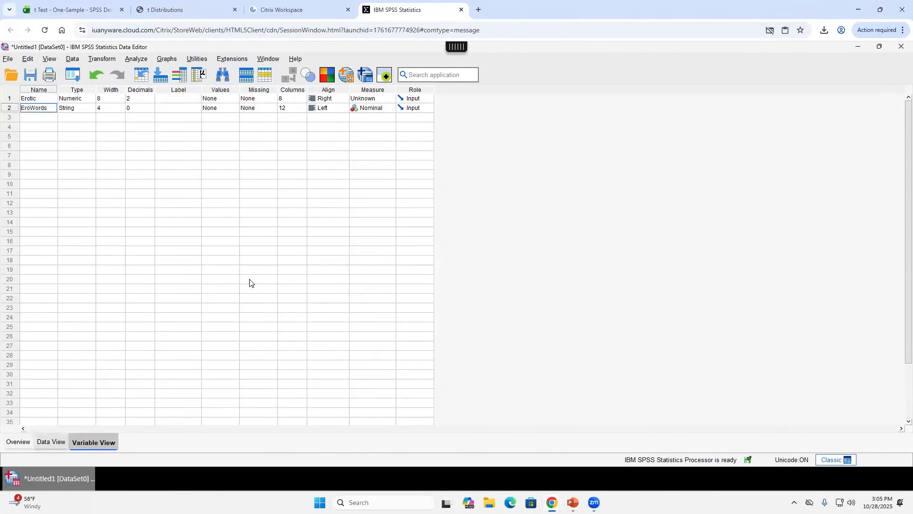
key(ctrl+t)
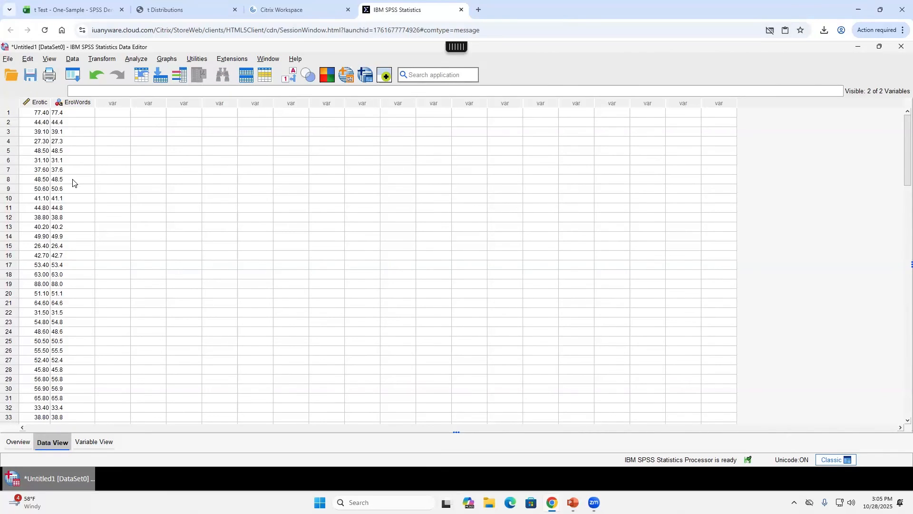
- Select the Erotic column to compare it with EroWords, then enlarge the page zoom
click(40, 104)
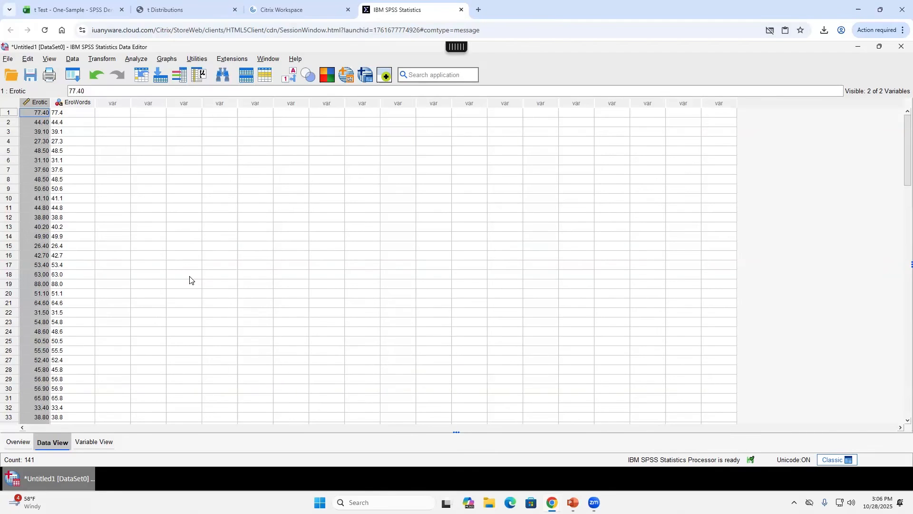
click(26, 112)
click(27, 100)
click(34, 116)
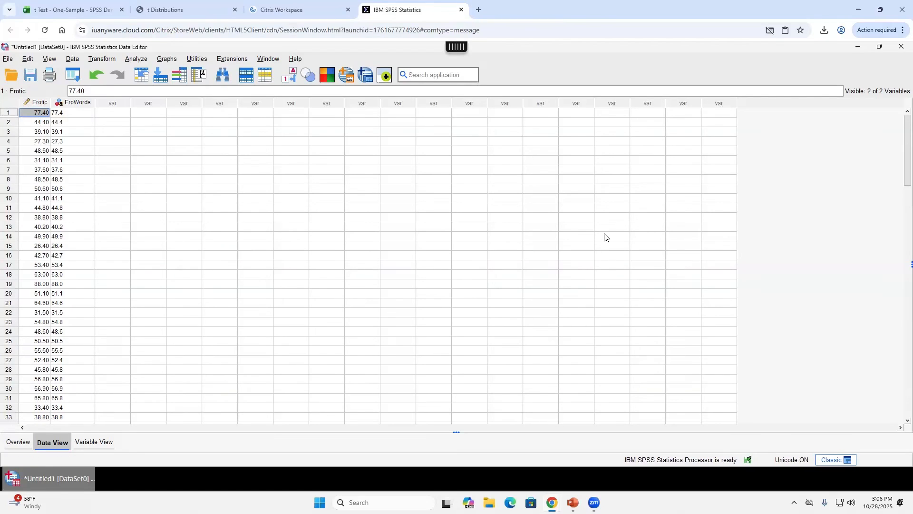
click(903, 30)
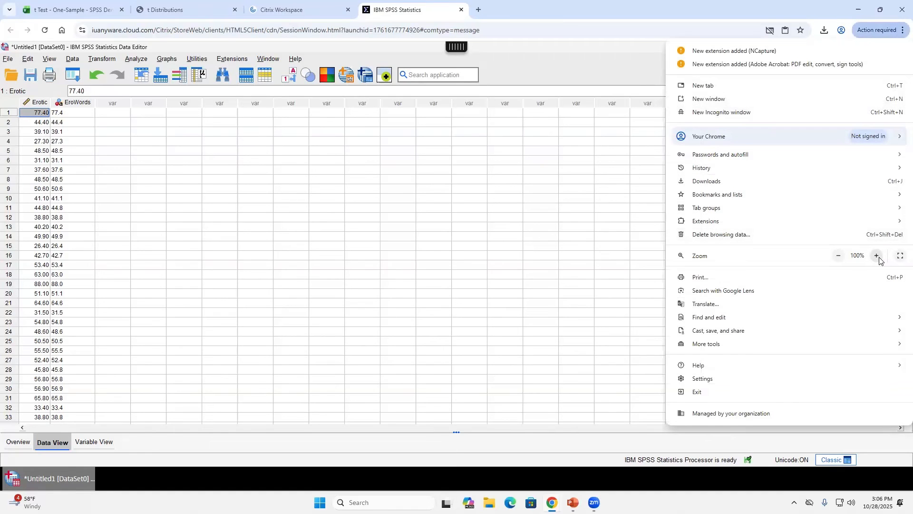
click(878, 257)
click(878, 257)
click(878, 257)
click(212, 207)
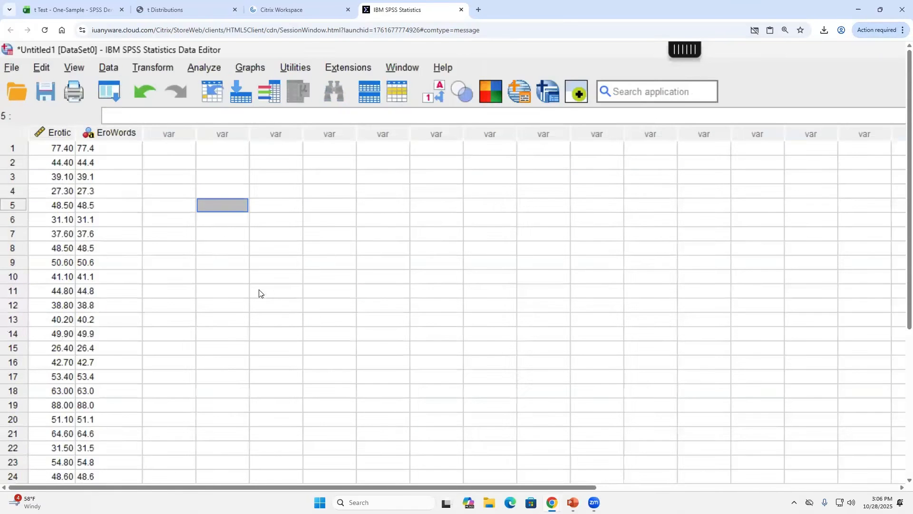
click(209, 69)
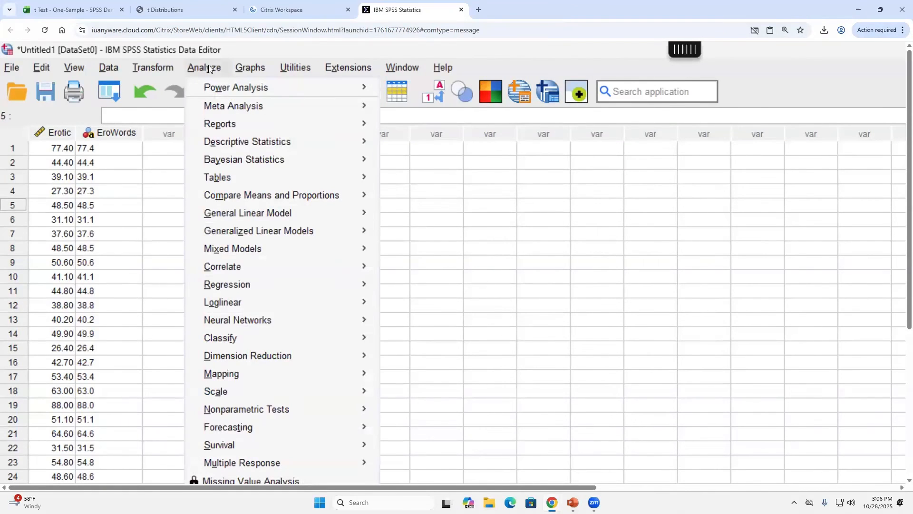
mouse_move(276, 196)
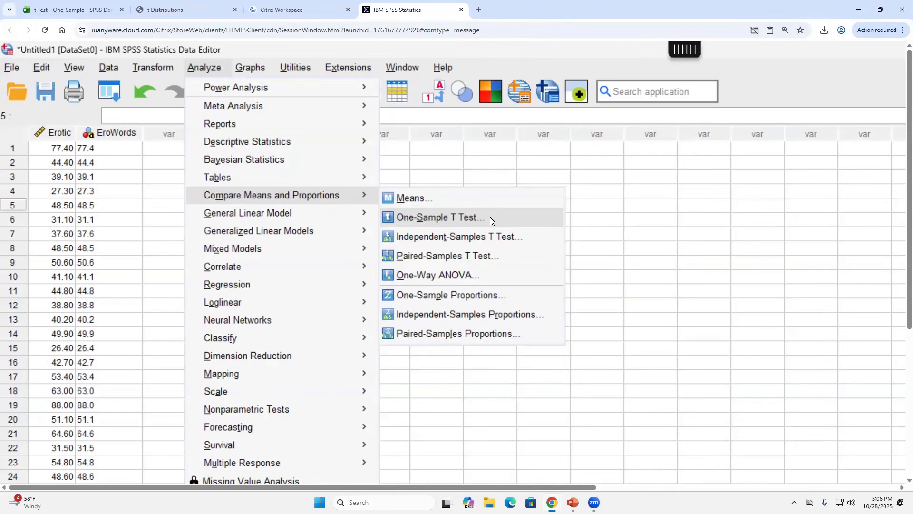
click(489, 217)
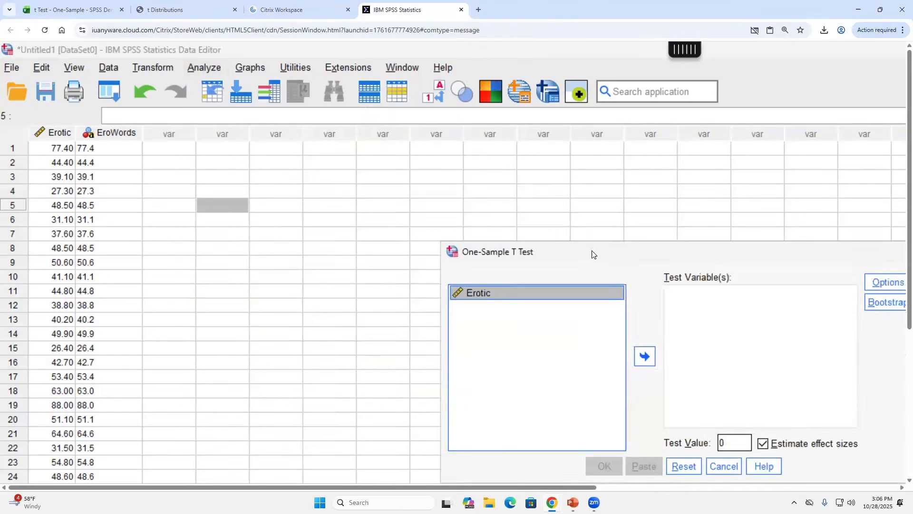
drag(592, 253, 431, 173)
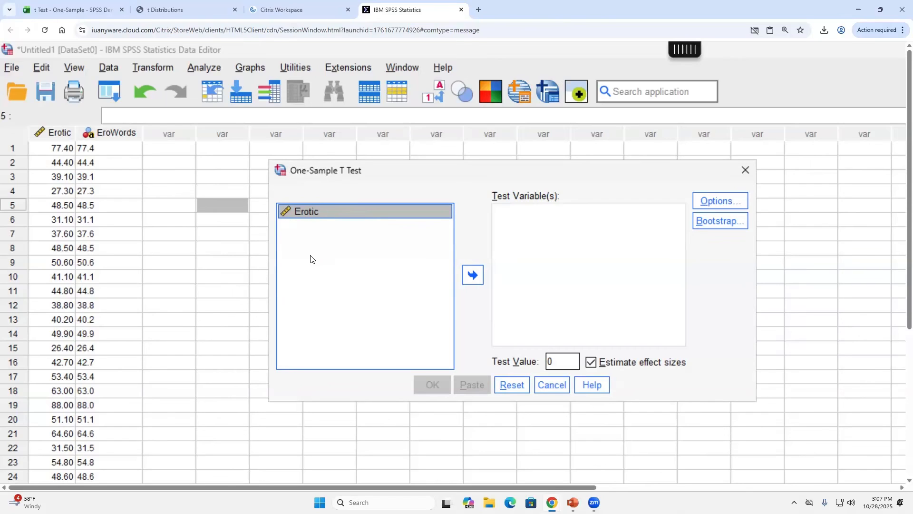
click(552, 384)
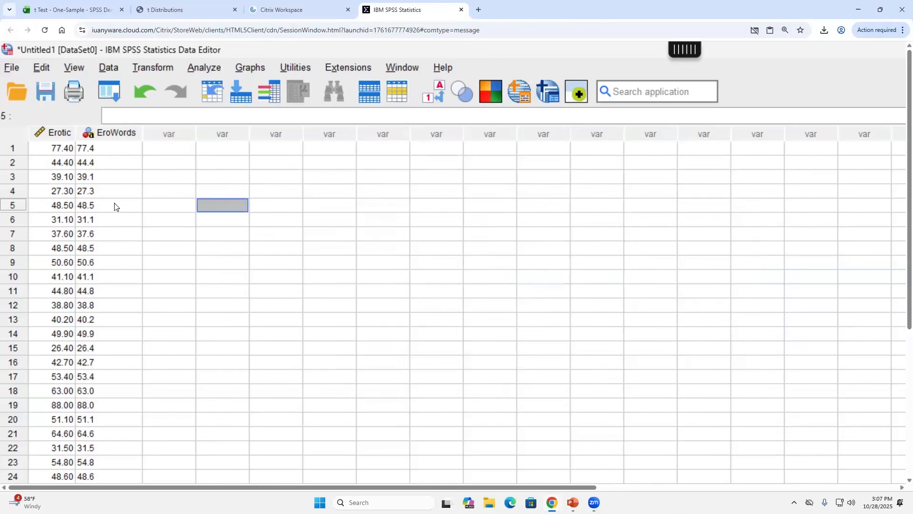
- Inspect values in the EroWords column, starting with 77.4
click(97, 163)
click(110, 148)
click(112, 234)
click(113, 177)
click(114, 148)
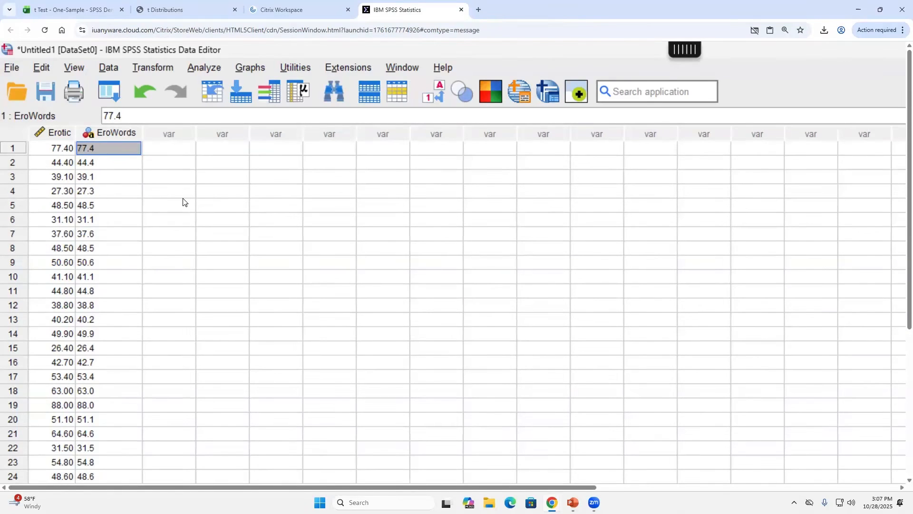
- Preview the One-Sample T Test dialog, close it, then delete the EroWords column
click(193, 68)
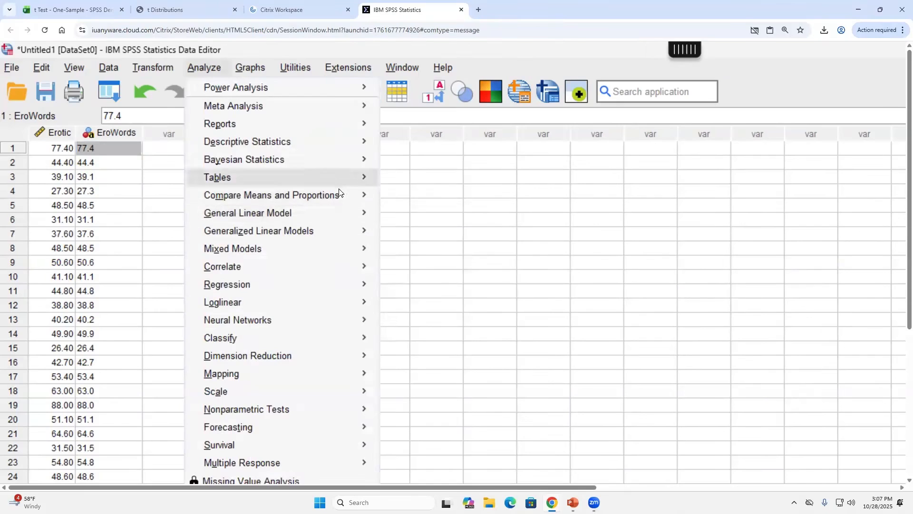
mouse_move(357, 195)
click(459, 221)
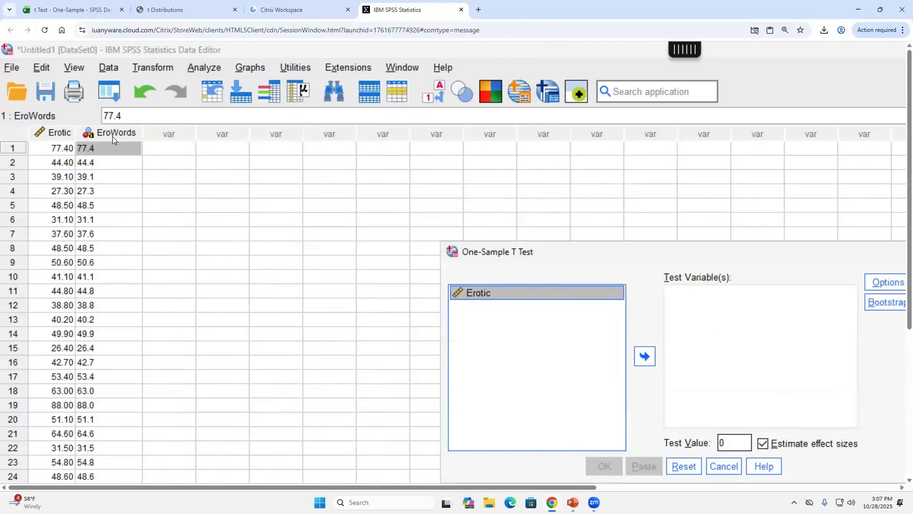
drag(561, 263, 371, 169)
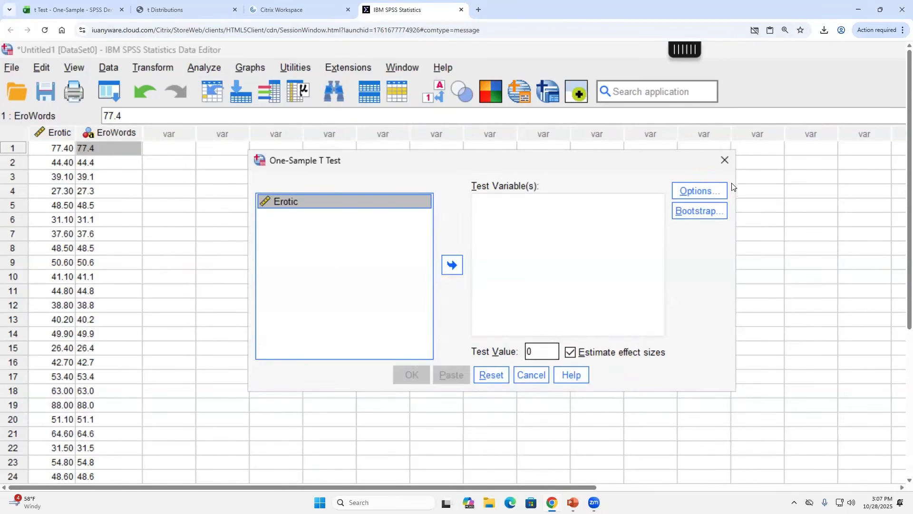
click(725, 160)
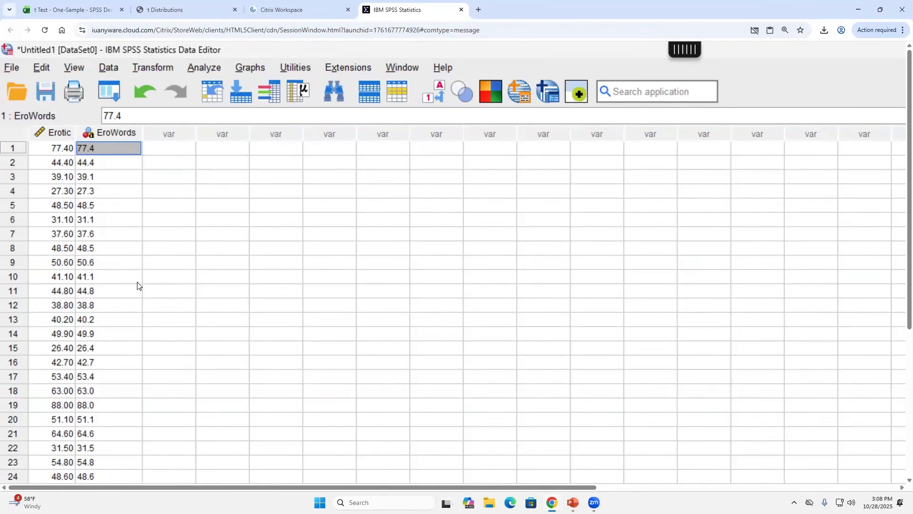
click(118, 132)
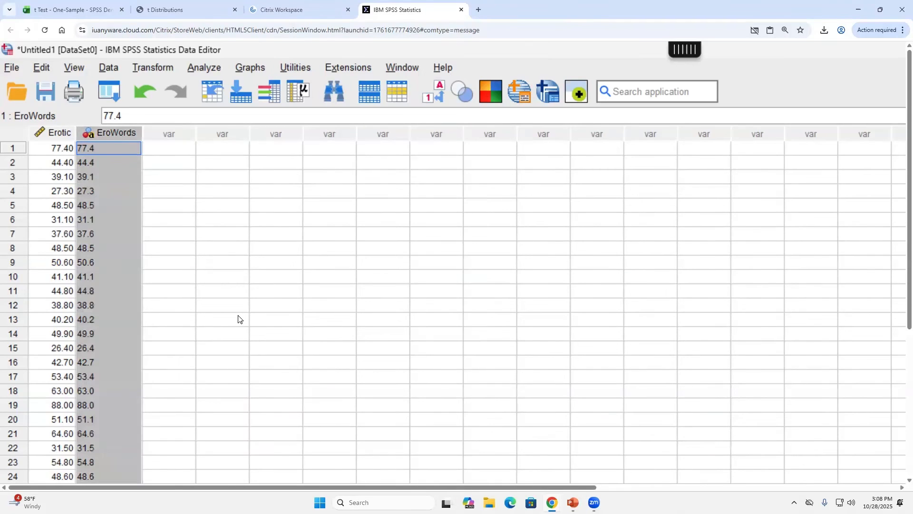
key(Delete)
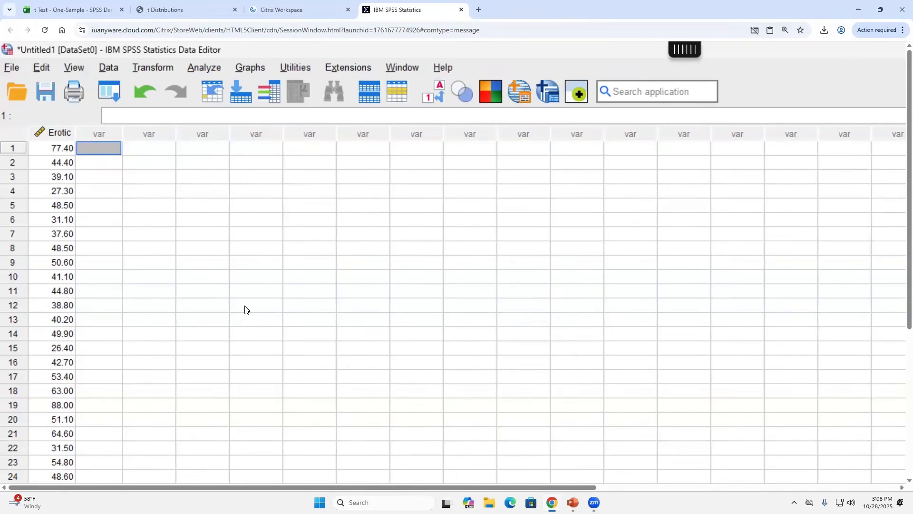
- Open One-Sample T Test under Compare Means, make Erotic the test variable, and select test value 0
click(204, 67)
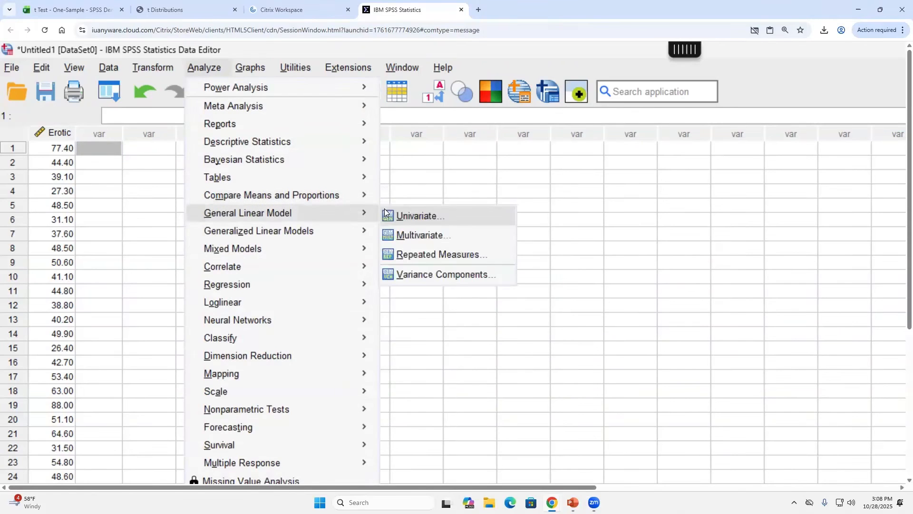
mouse_move(352, 198)
click(417, 219)
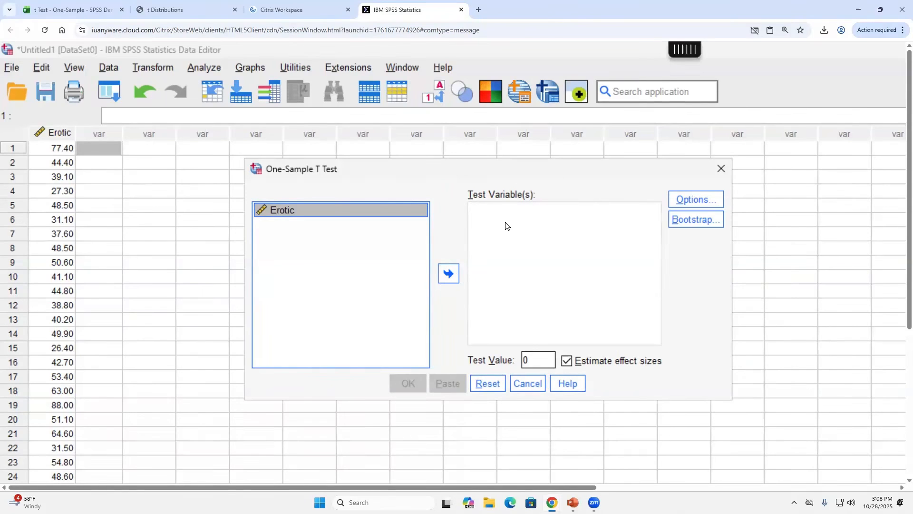
click(451, 274)
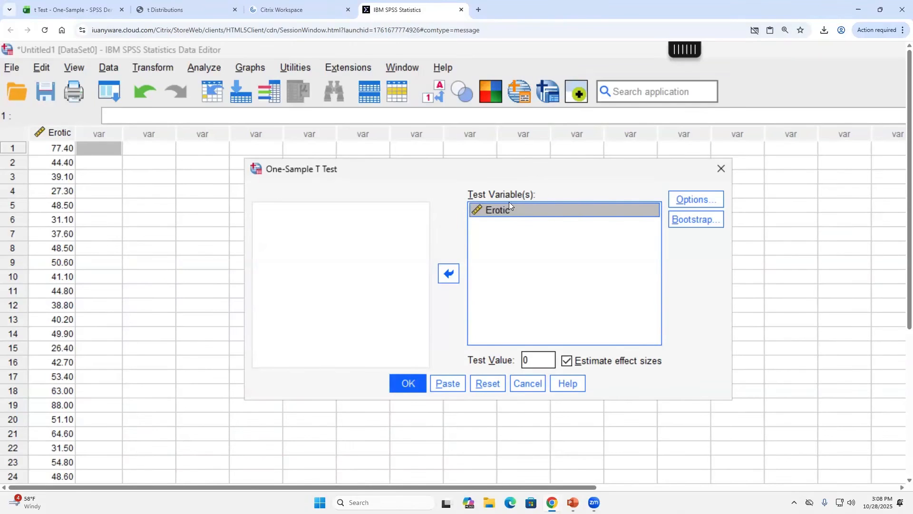
click(447, 275)
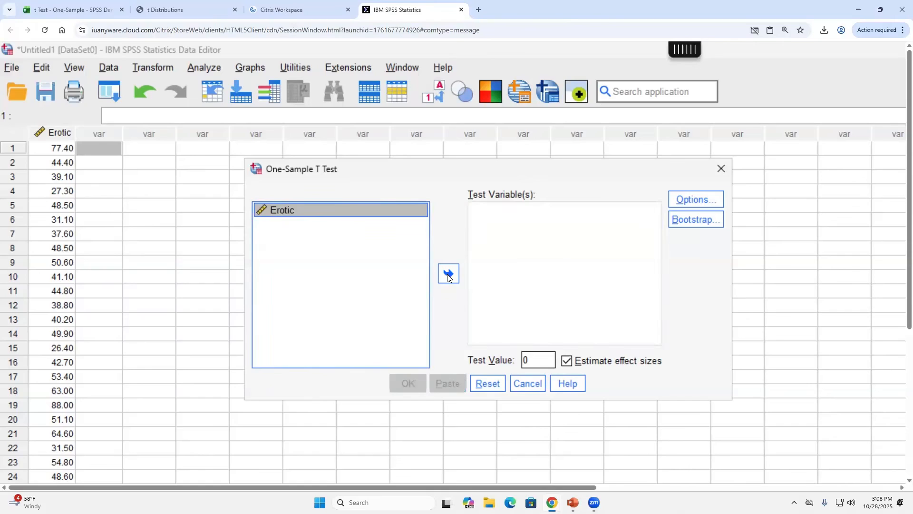
click(447, 275)
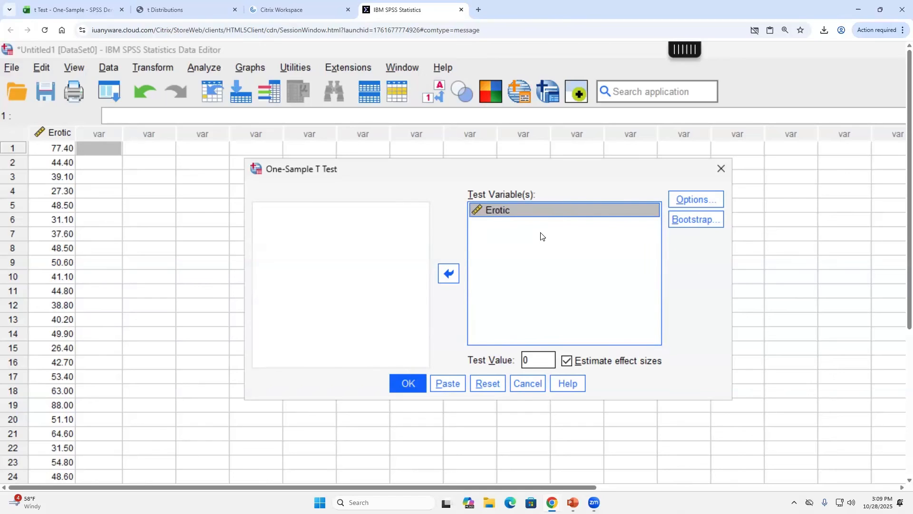
click(505, 216)
click(524, 360)
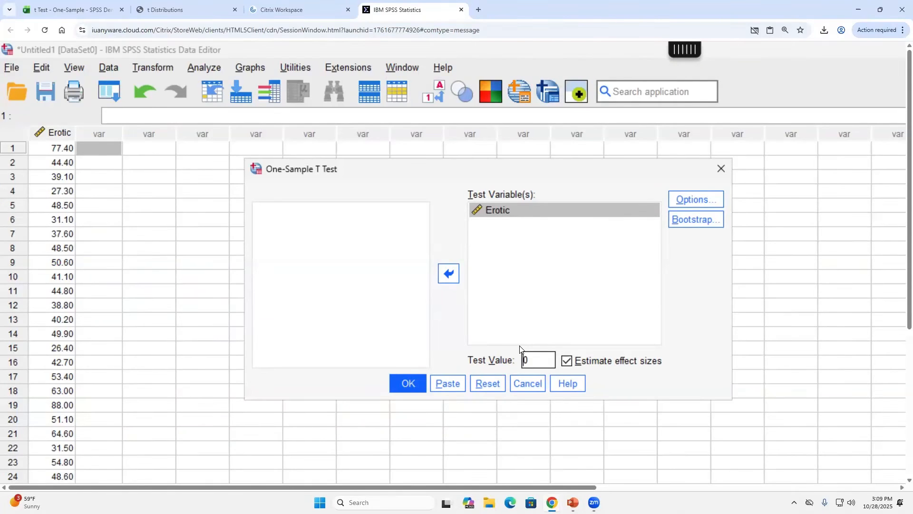
double_click(540, 360)
click(539, 360)
click(59, 10)
scroll(230, 281, up, 20)
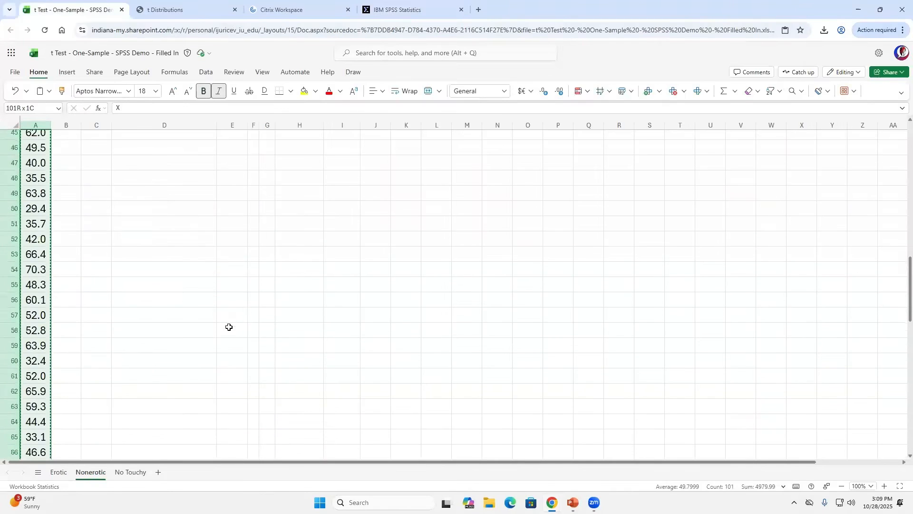
drag(260, 267, 300, 270)
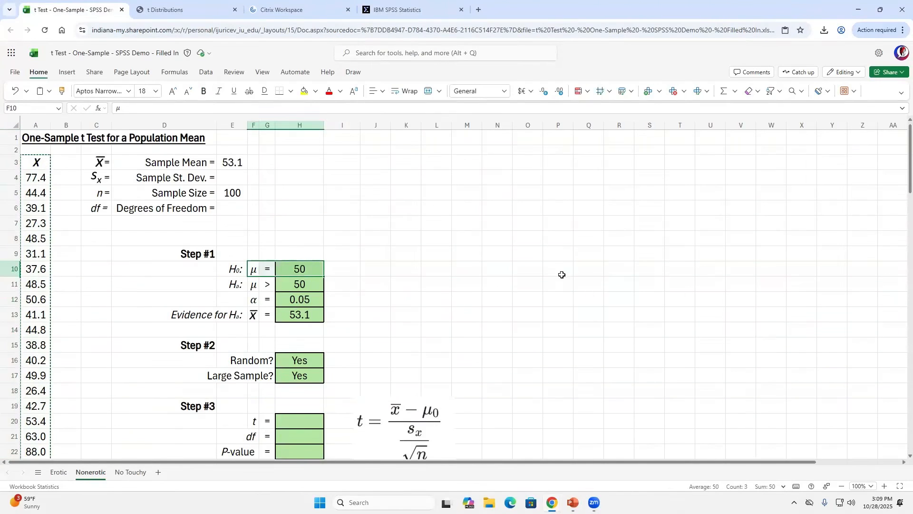
click(300, 267)
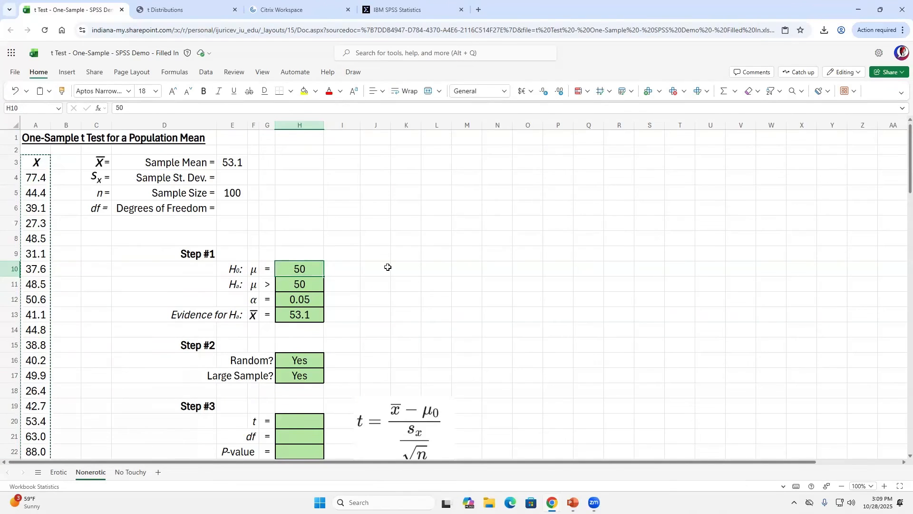
click(424, 10)
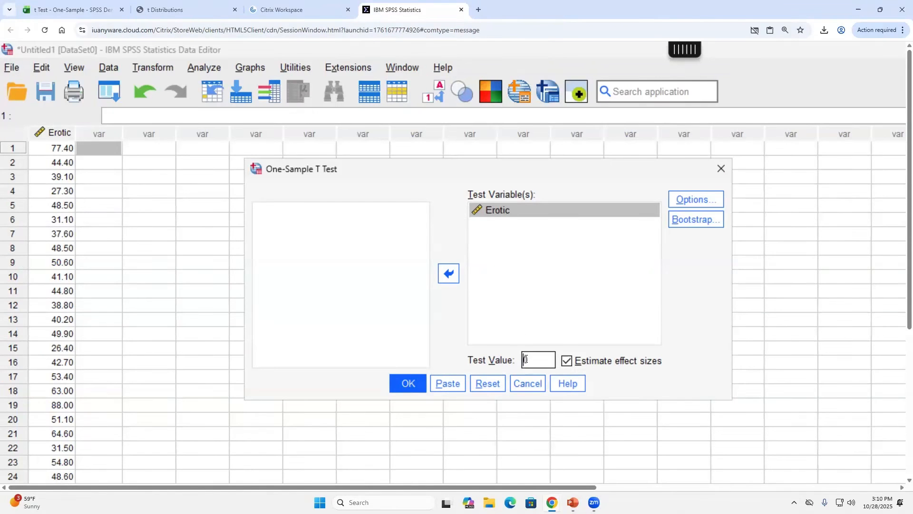
- Change the test value to 50 and run Erotic's one-sample t test (t -.145, p .885)
text(5)
drag(538, 361, 499, 363)
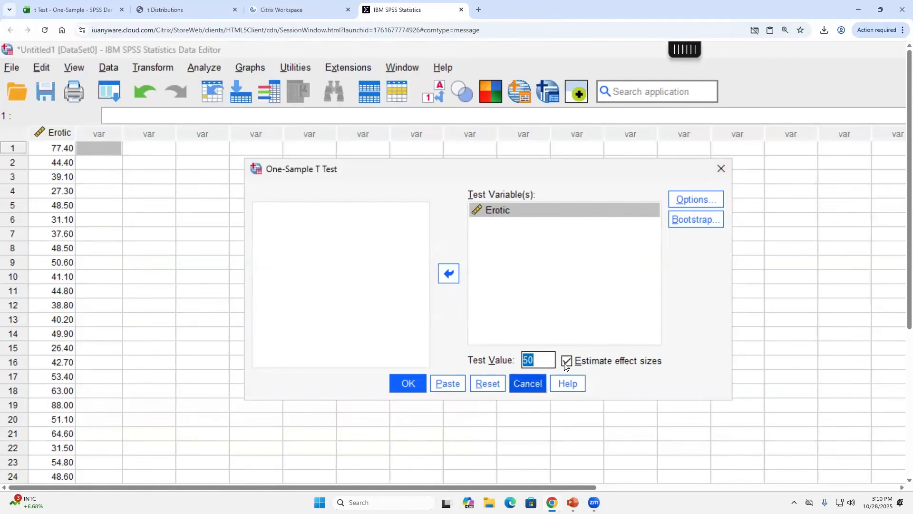
click(405, 383)
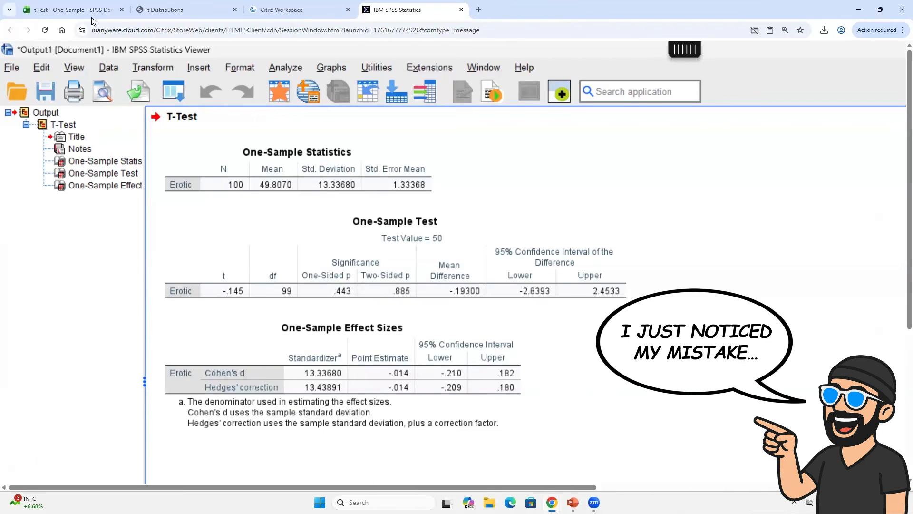
- Check the Erotic sheet's column of values in Excel, then return to the SPSS T-Test output
click(71, 10)
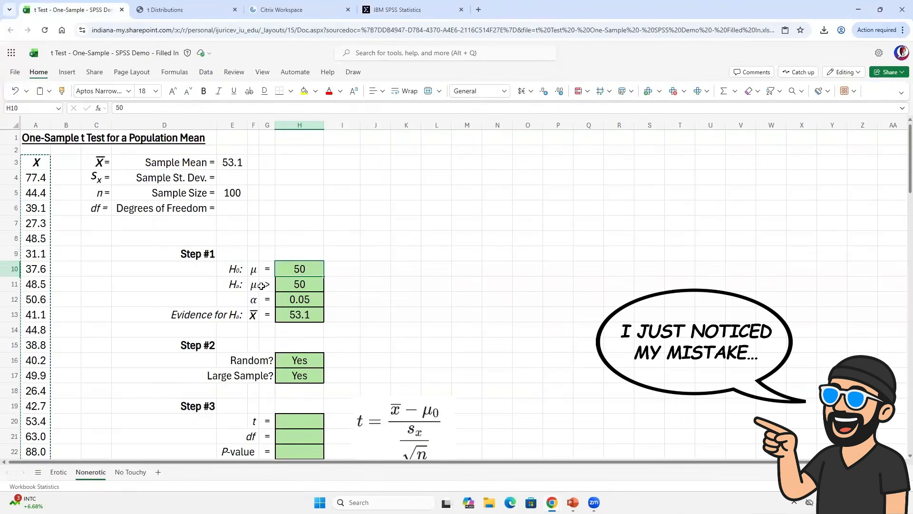
click(59, 476)
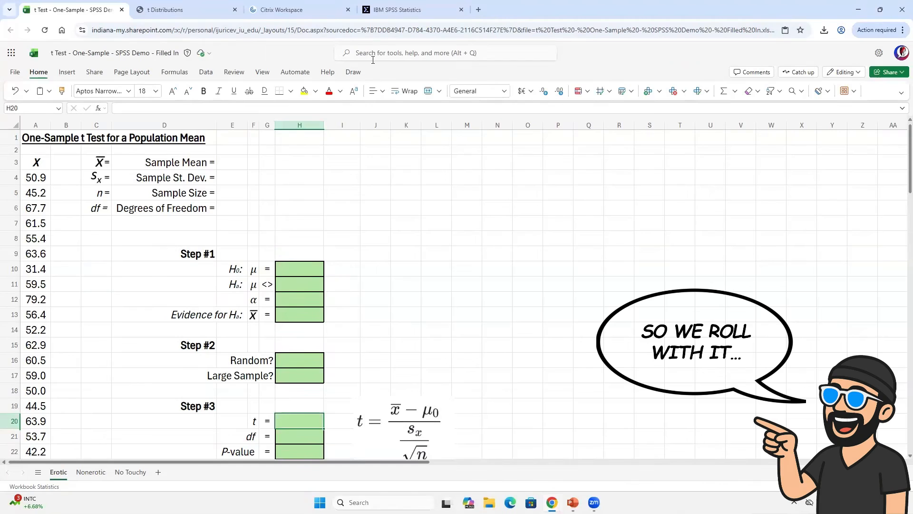
click(411, 9)
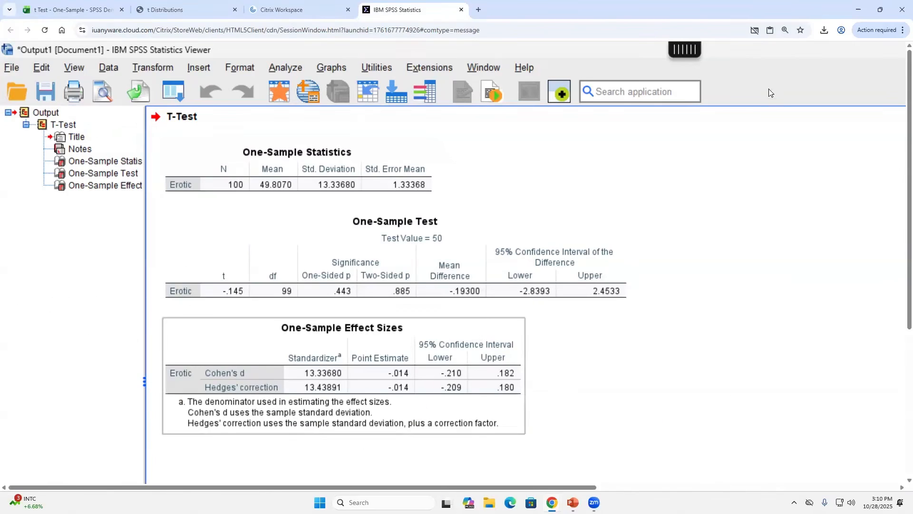
- Reset the browser zoom to 100% and close the T-Test output without saving
click(902, 30)
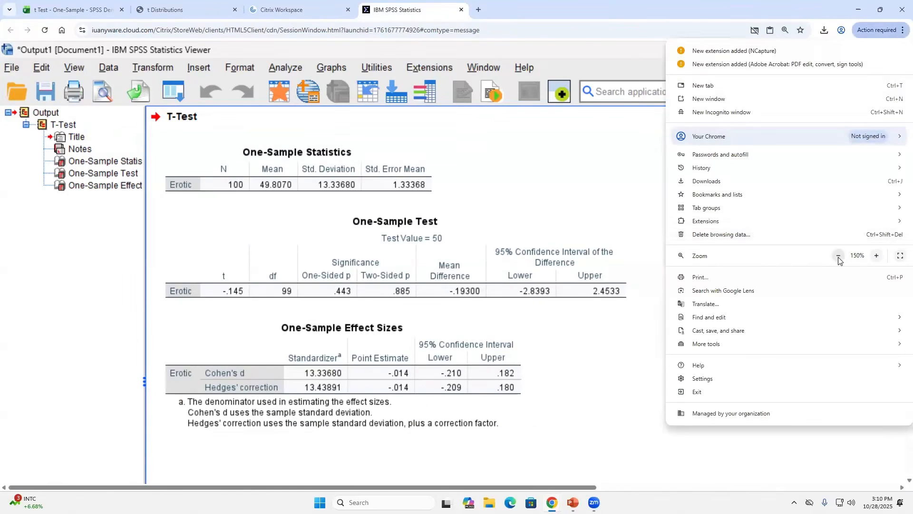
click(839, 257)
click(839, 256)
click(839, 257)
key(Escape)
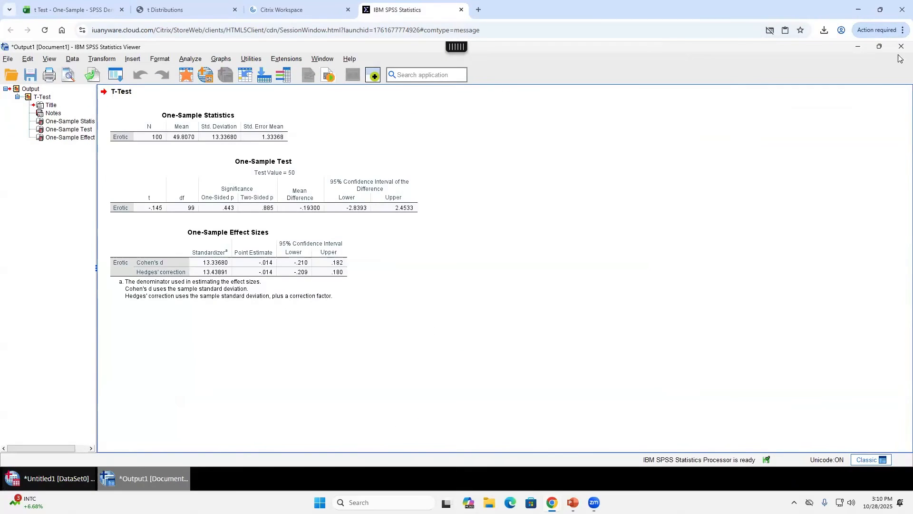
click(901, 46)
click(455, 270)
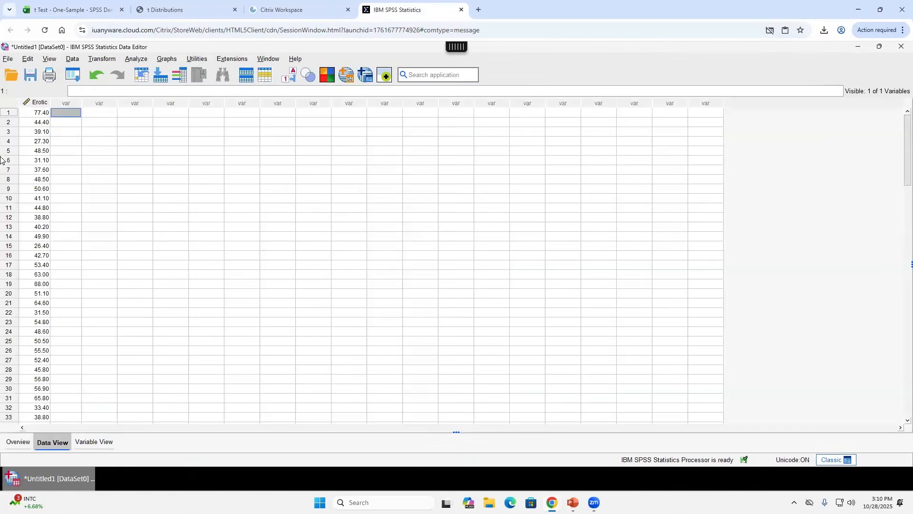
- Rename the Erotic variable to NonErotic in Variable View and go back to Data View
click(40, 113)
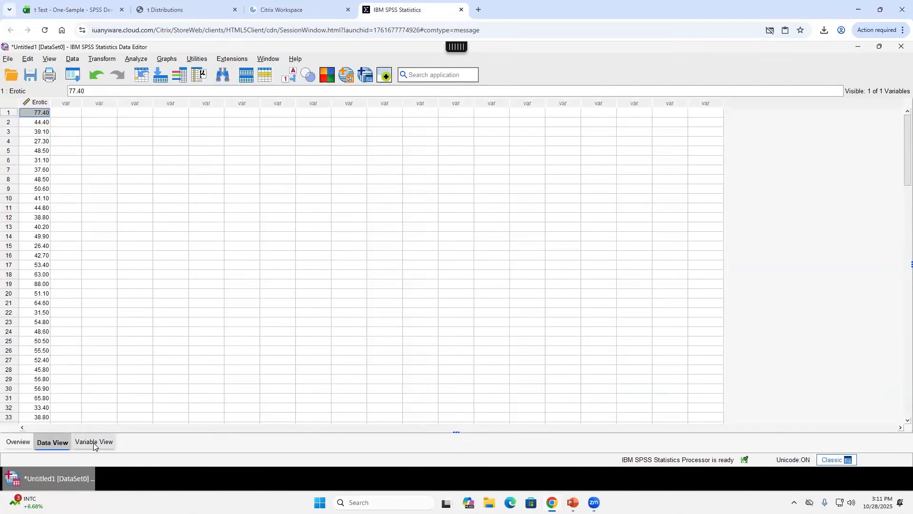
click(94, 443)
double_click(29, 98)
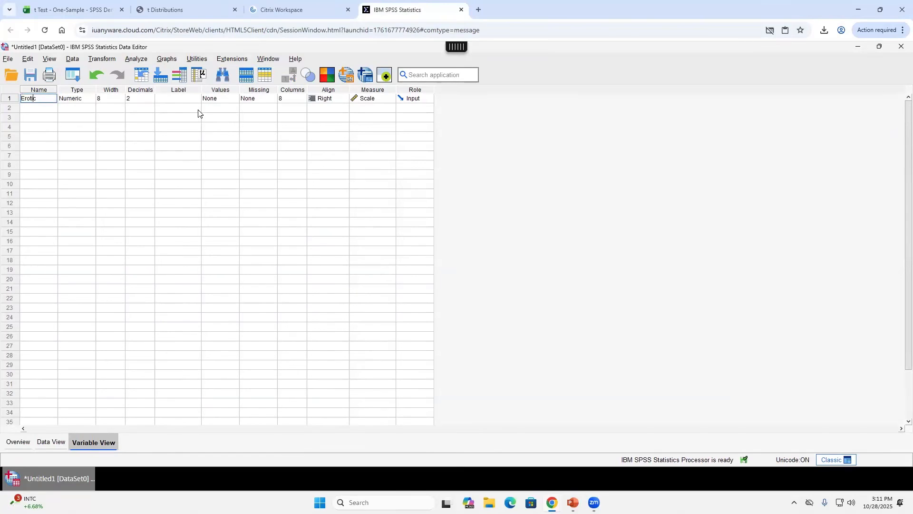
key(Home)
text(Non)
key(Return)
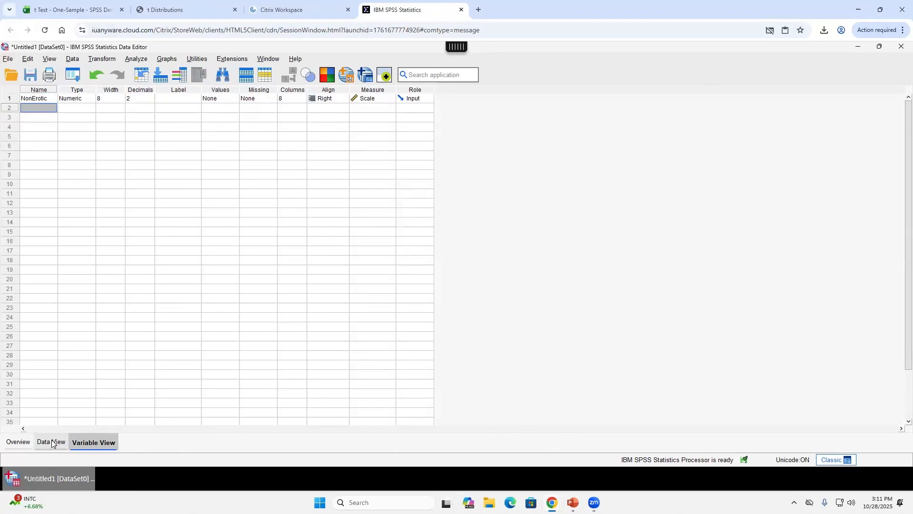
click(50, 442)
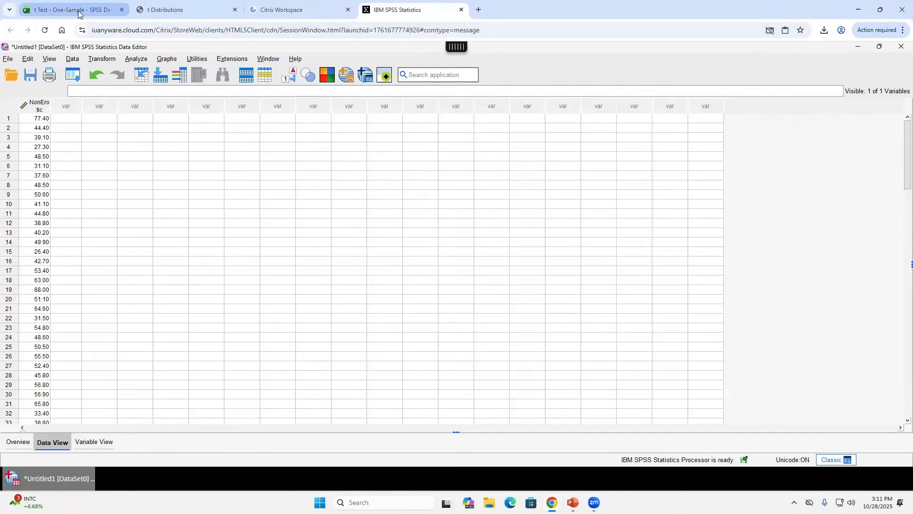
click(77, 9)
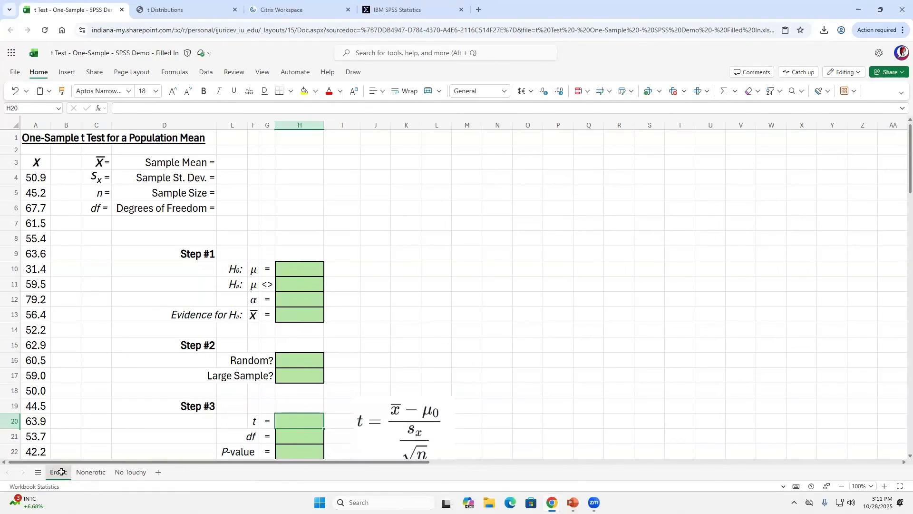
- Copy the Erotic sheet's 100 values in A4:A103 from Excel and return to SPSS
click(38, 177)
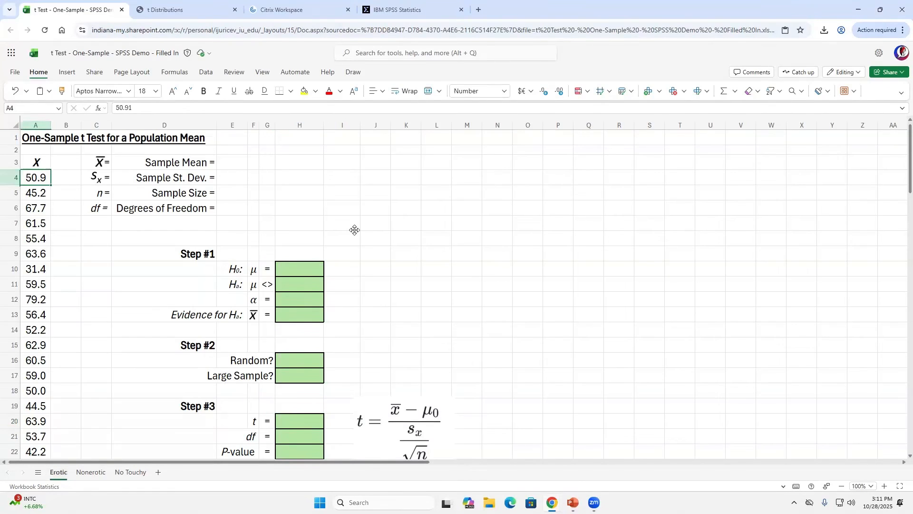
key(ctrl+shift+Down)
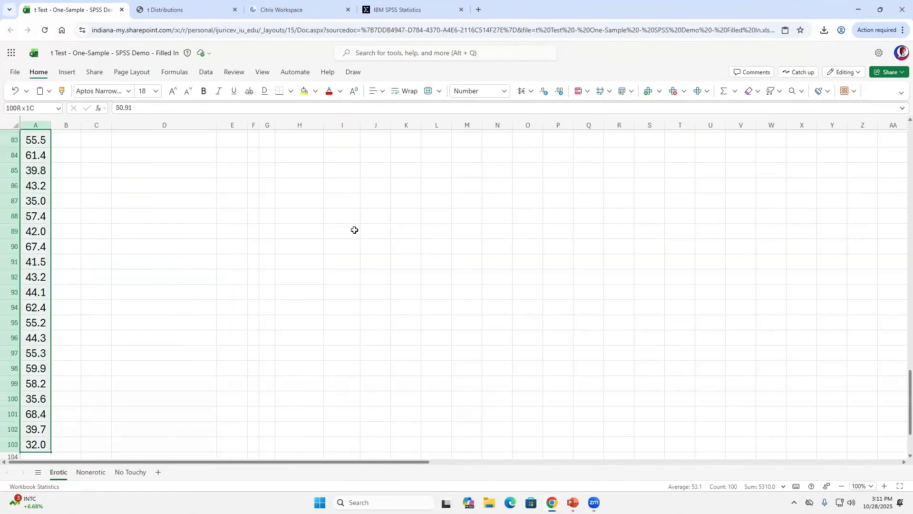
key(ctrl+c)
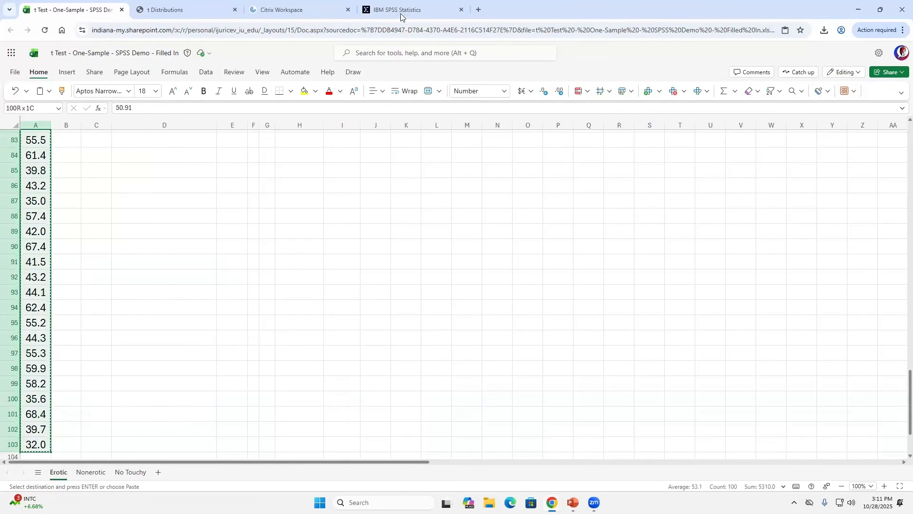
click(401, 11)
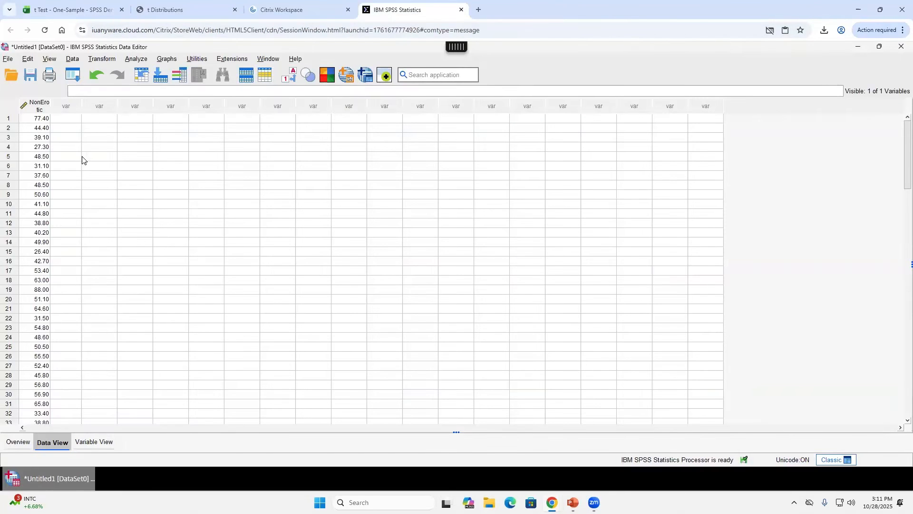
- Paste the values as a new variable named Erotic beside NonErotic, and widen NonErotic's column
click(73, 119)
key(ctrl+v)
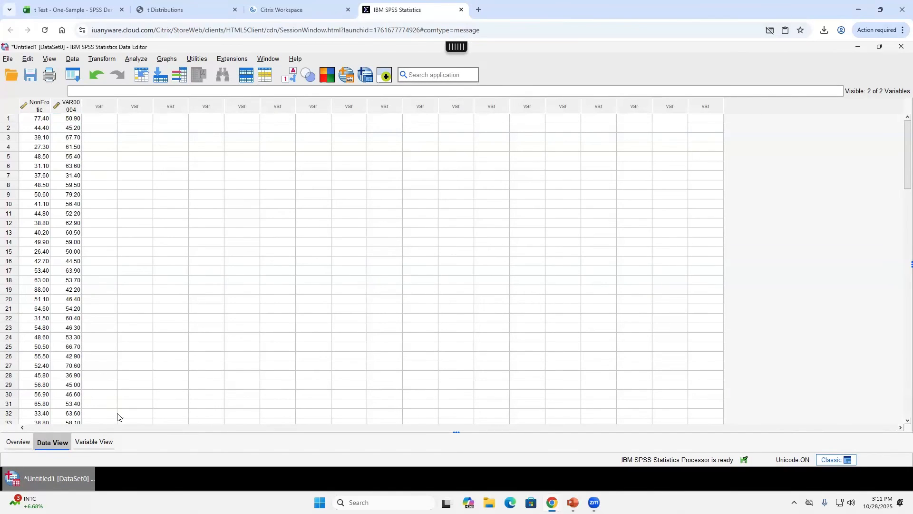
click(94, 443)
double_click(43, 108)
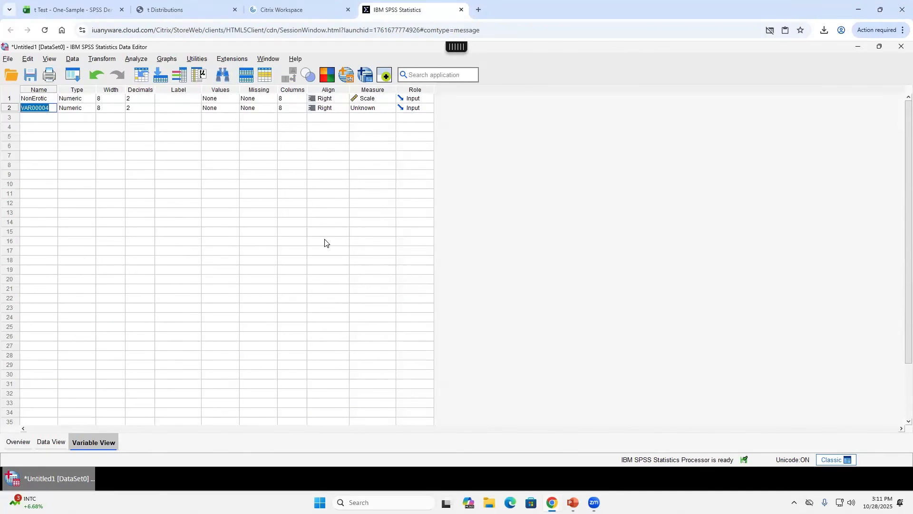
text(Erotic)
click(62, 442)
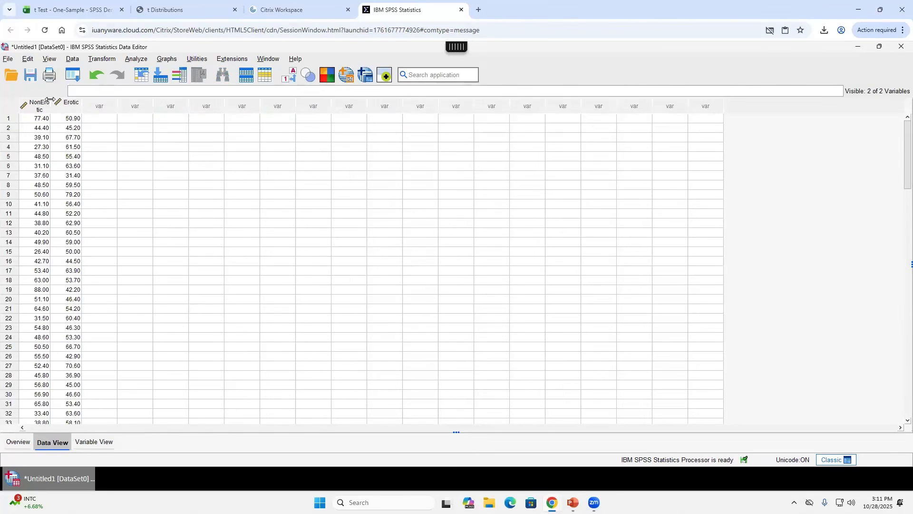
drag(51, 105, 64, 104)
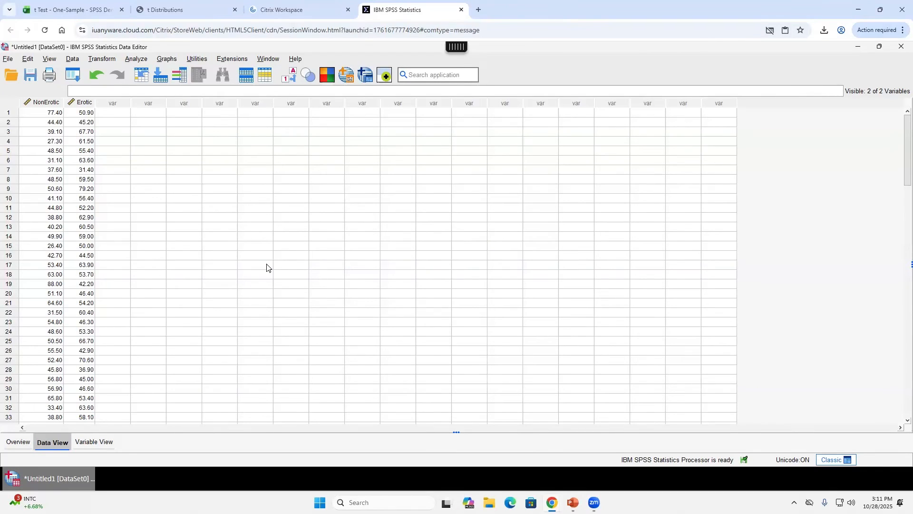
- Run a One-Sample T Test on Erotic instead of NonErotic against 50: mean 53.106, t 2.514
click(138, 59)
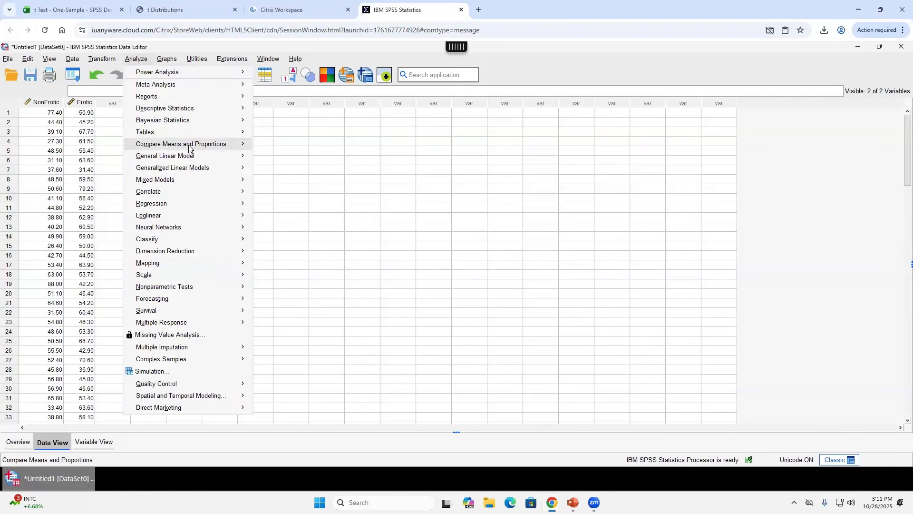
mouse_move(190, 144)
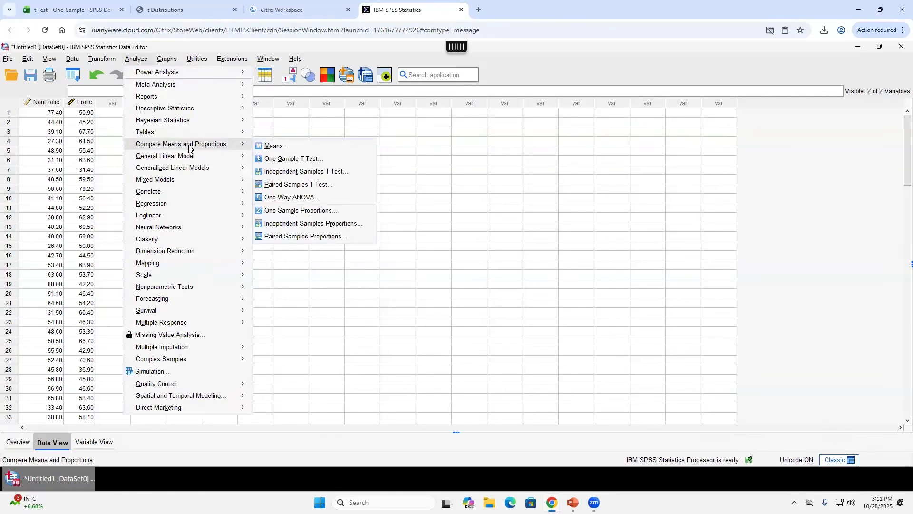
click(296, 160)
click(341, 153)
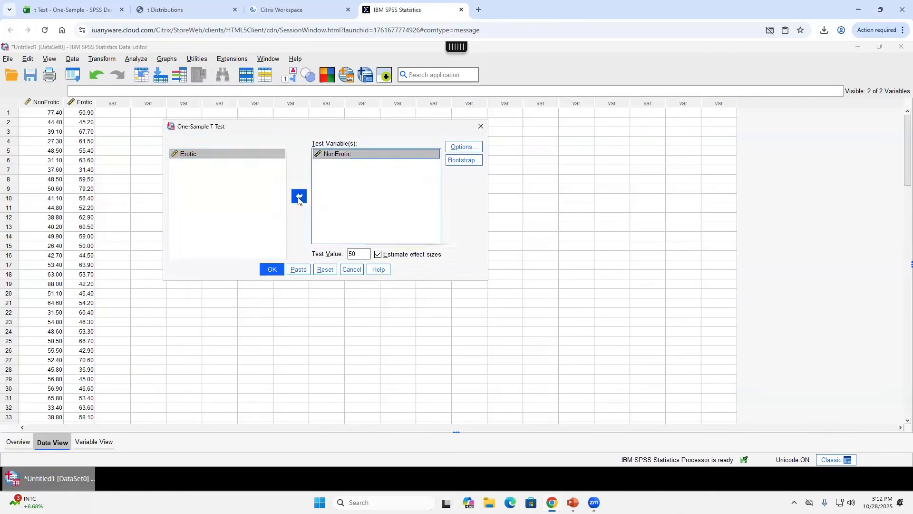
click(298, 198)
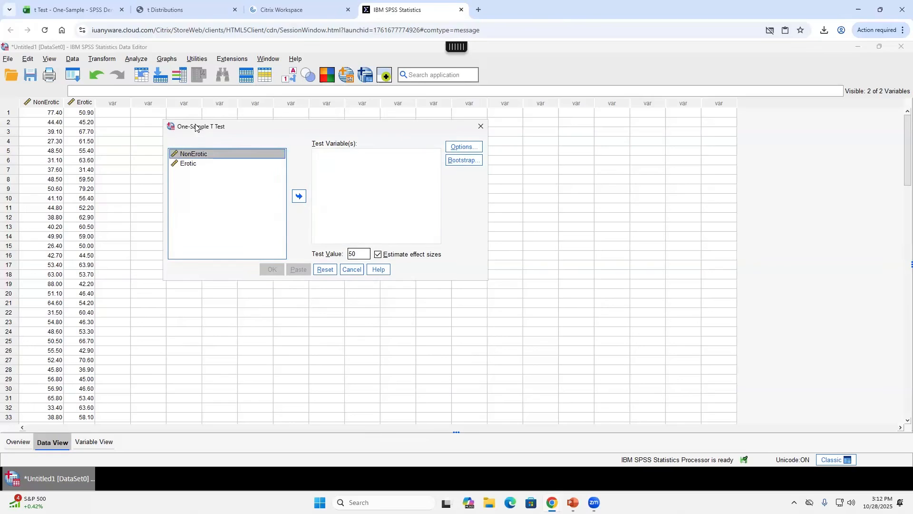
click(177, 166)
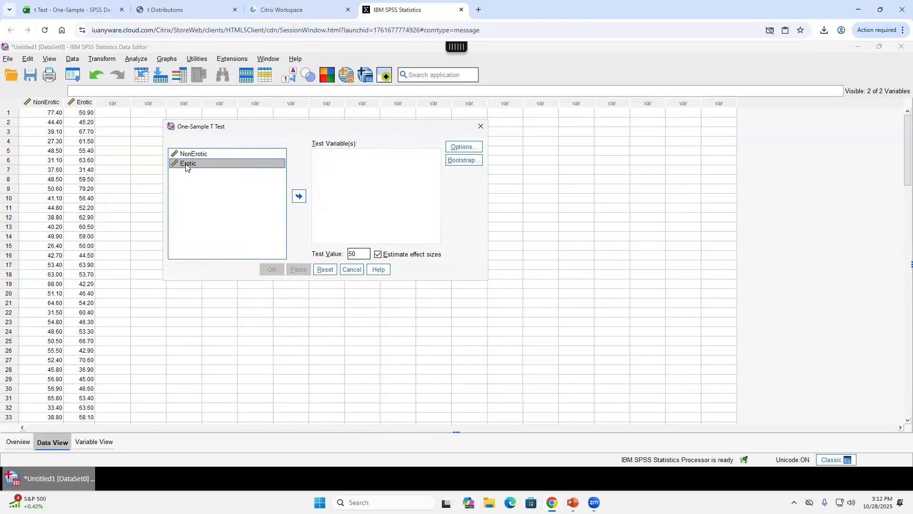
click(299, 196)
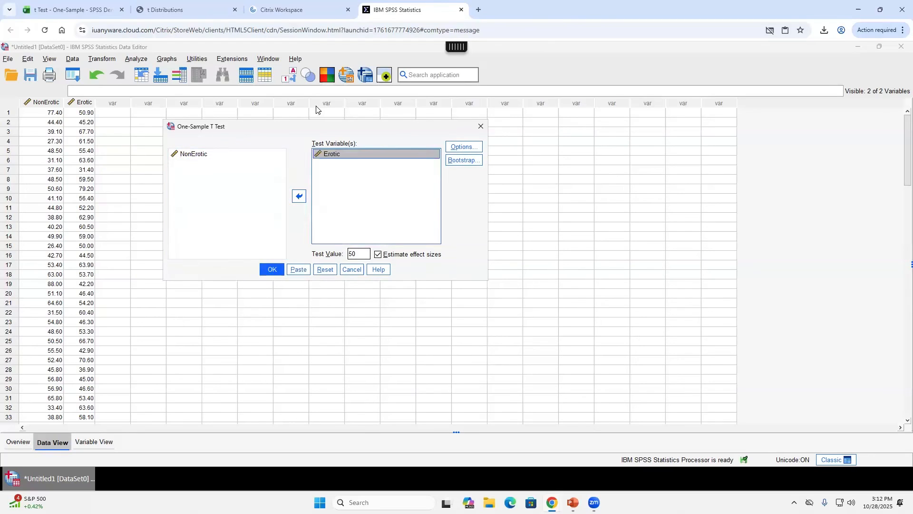
double_click(366, 253)
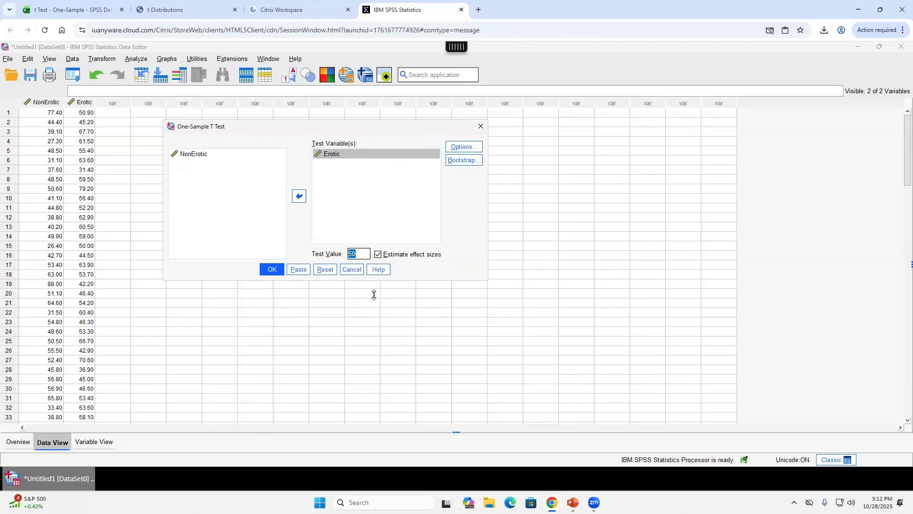
click(270, 269)
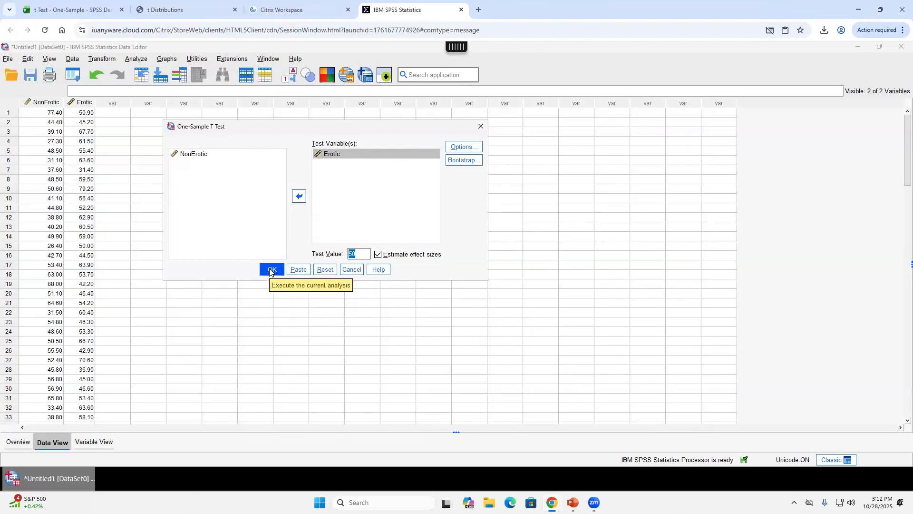
click(270, 270)
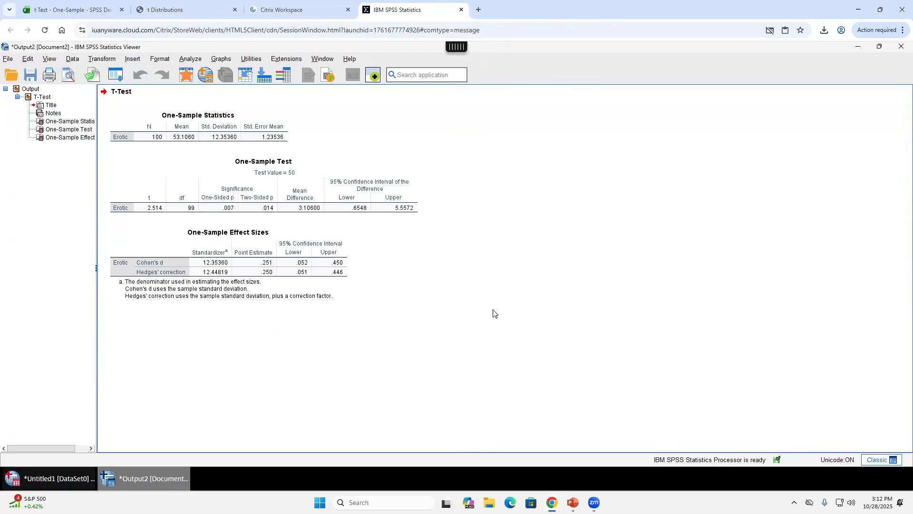
key(alt+Tab)
key(alt+Tab)
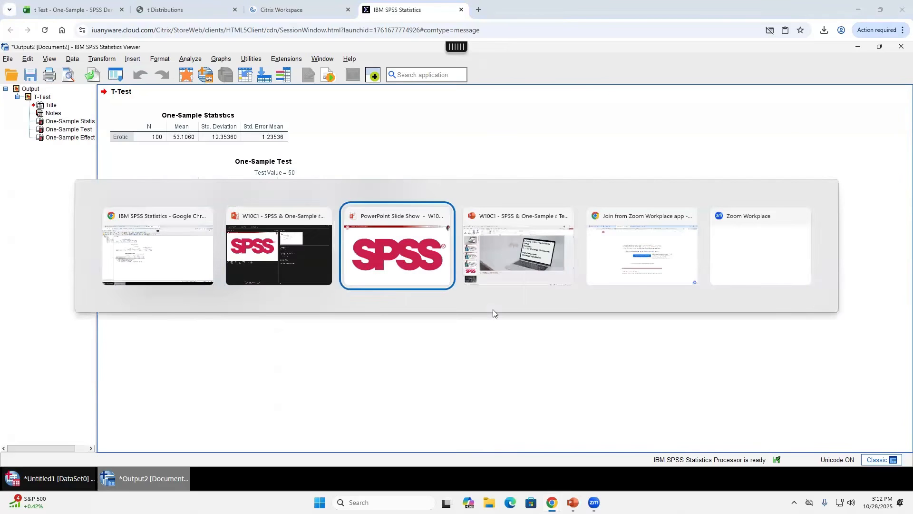
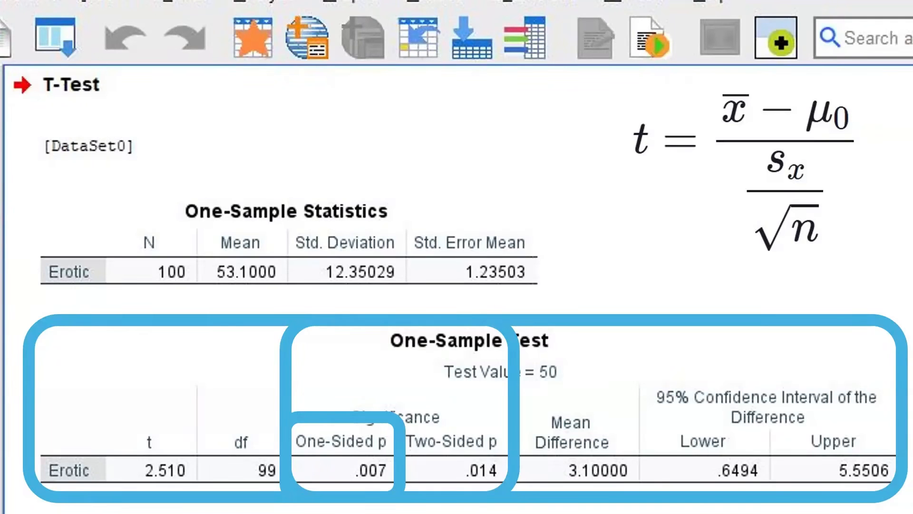
- Leave the slide show for the SPSS viewer showing the Erotic t-test with Cohen's d and Hedges' correction
key(alt+Tab)
key(Tab)
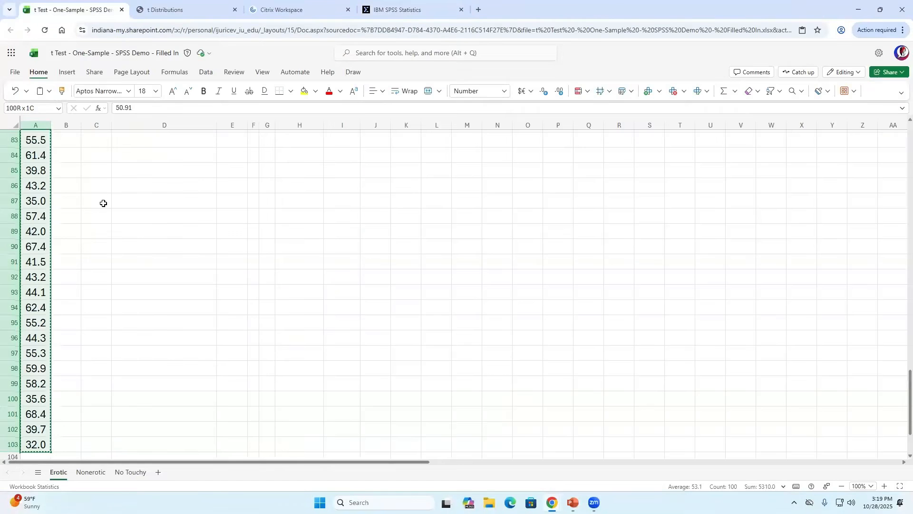
- Copy the Nonerotic sheet's H10:H17 answers (50, 50, 0.05, 53.1, Yes, Yes) into H10 of the Erotic sheet
click(72, 9)
scroll(306, 283, up, 5)
scroll(304, 283, up, 15)
scroll(333, 276, down, 3)
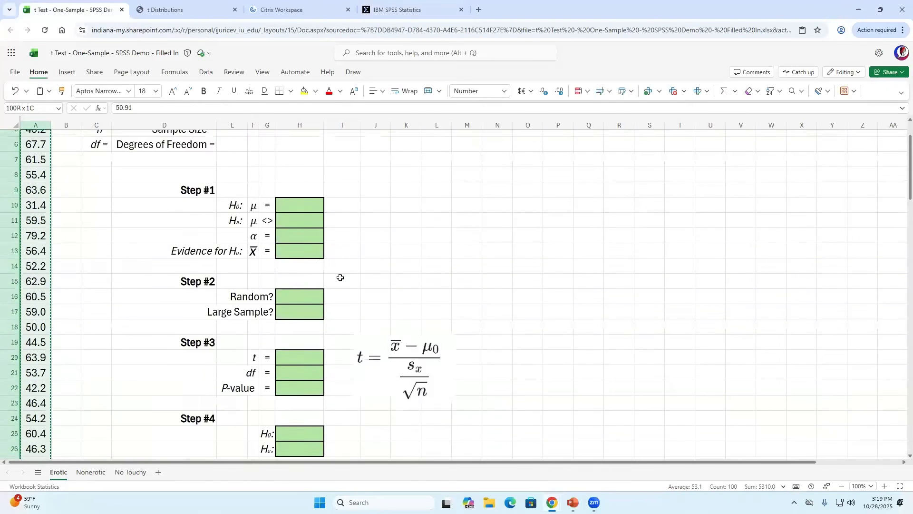
click(95, 473)
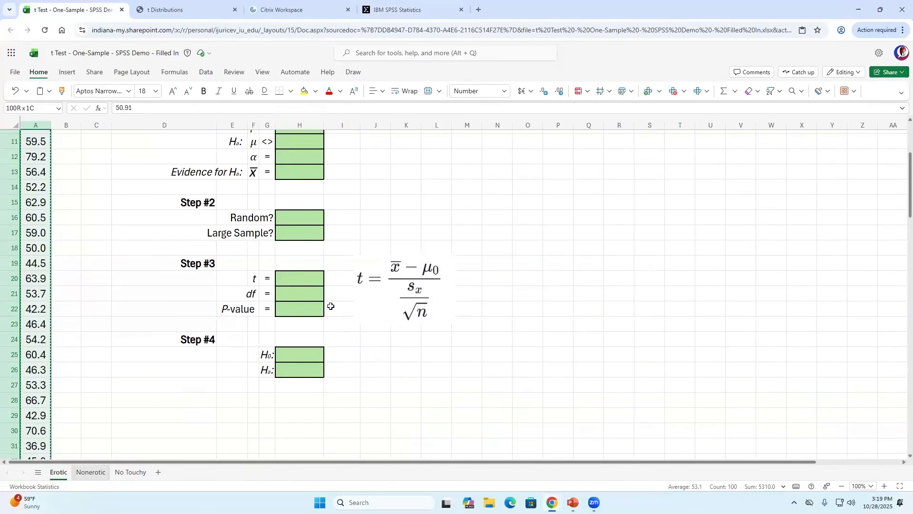
drag(297, 270, 291, 373)
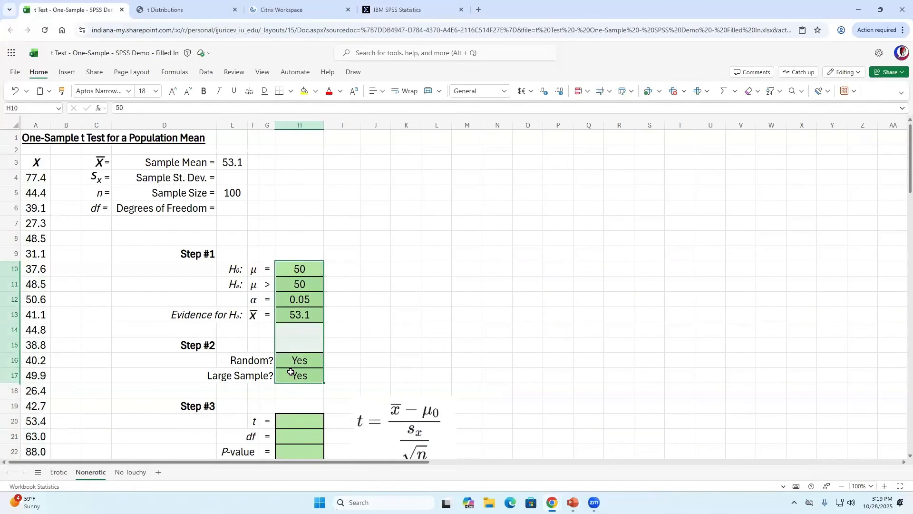
key(ctrl+c)
click(58, 472)
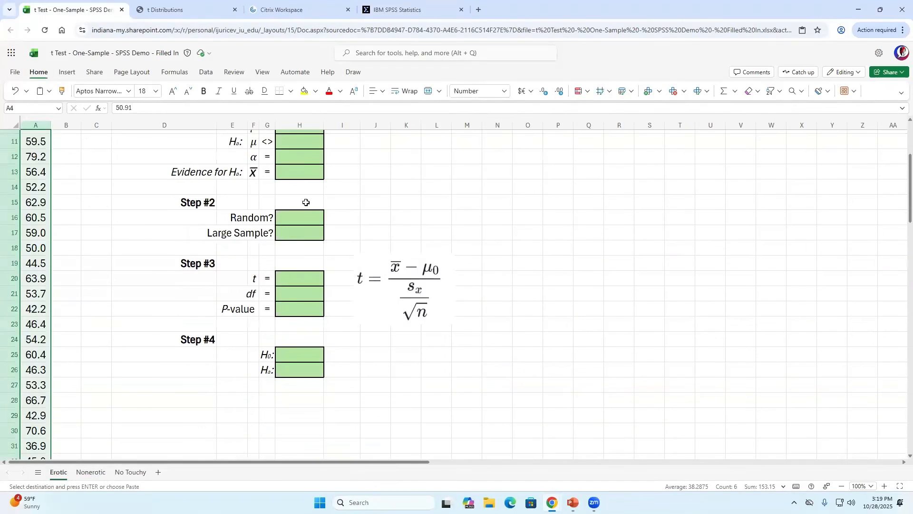
scroll(307, 210, up, 2)
click(307, 217)
key(ctrl+v)
scroll(327, 261, down, 3)
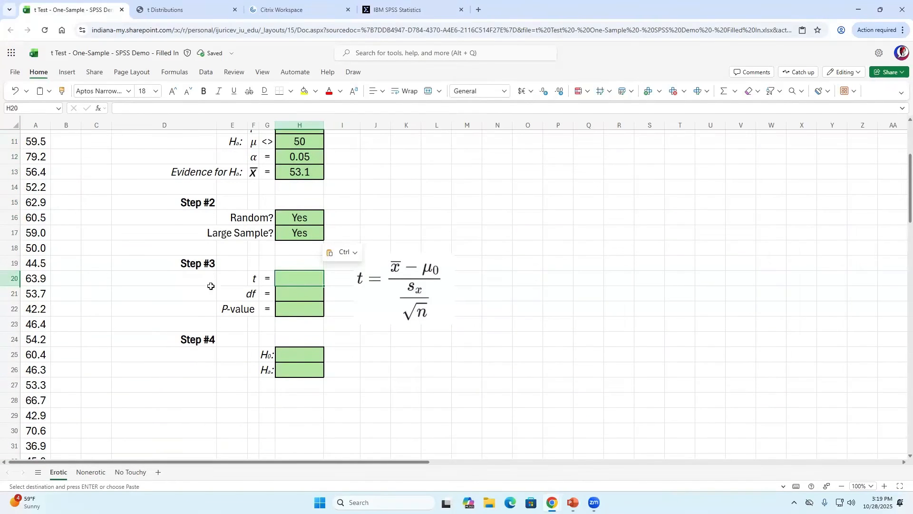
- Enter t = 2.514 in H20 and df = 99 in H21, read from the SPSS One-Sample Test table
click(402, 11)
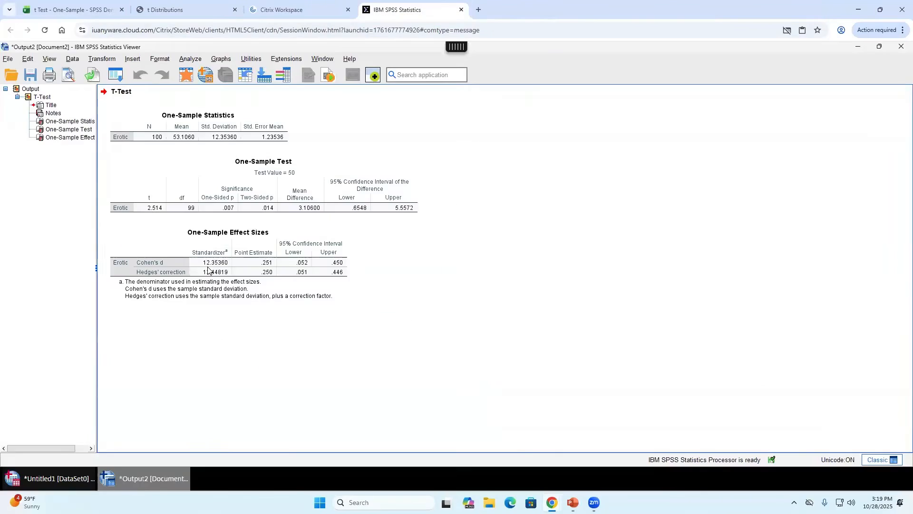
click(155, 210)
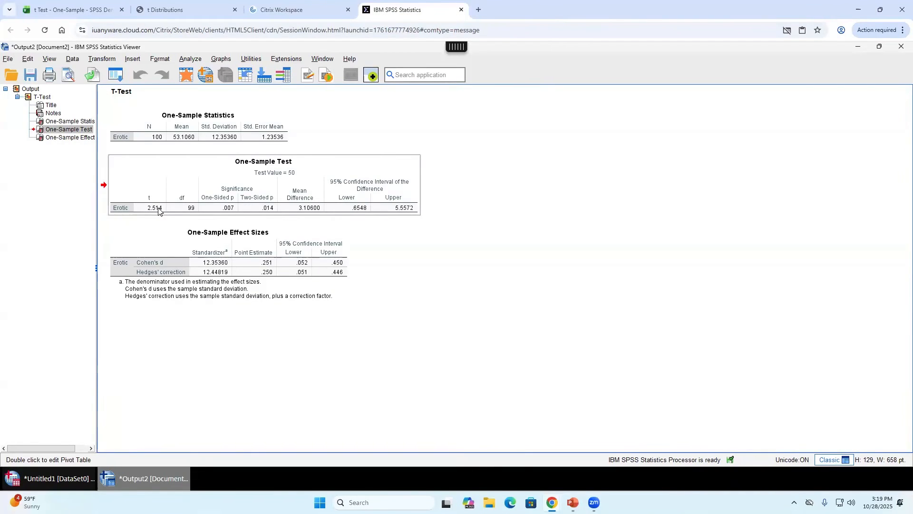
click(87, 13)
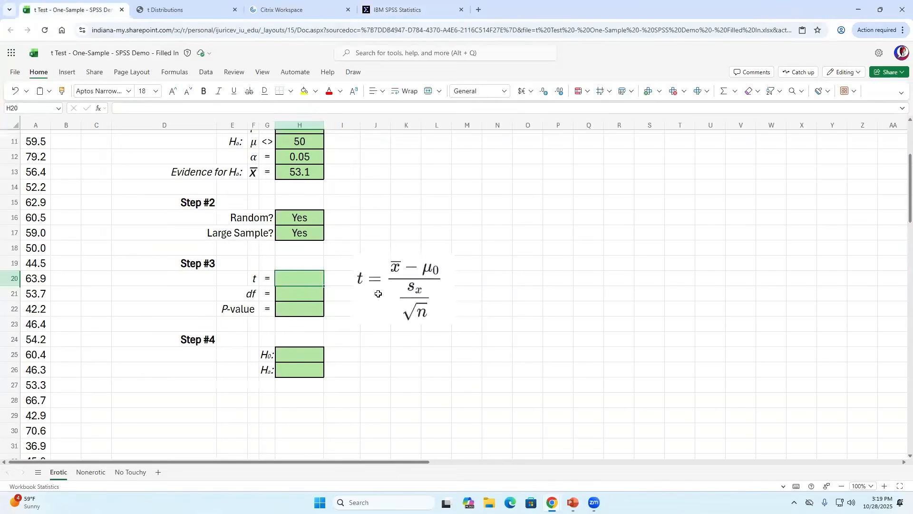
text(2.514)
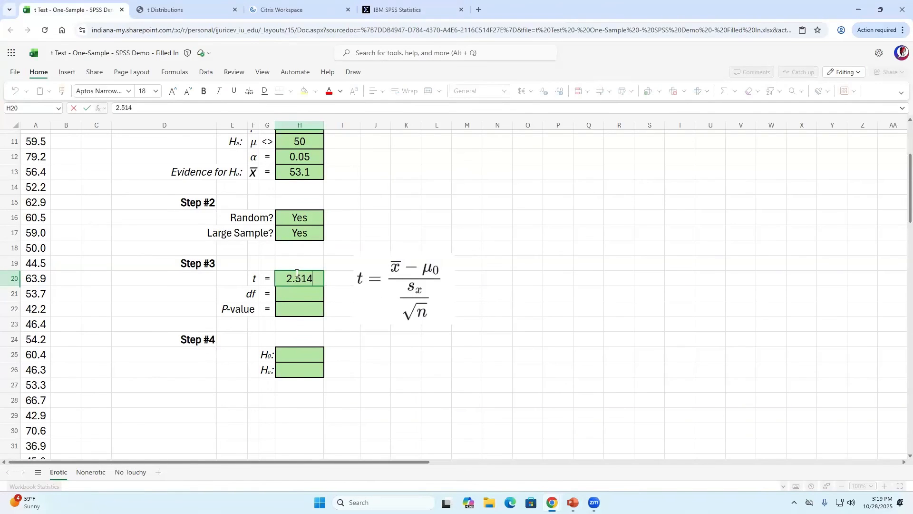
key(Return)
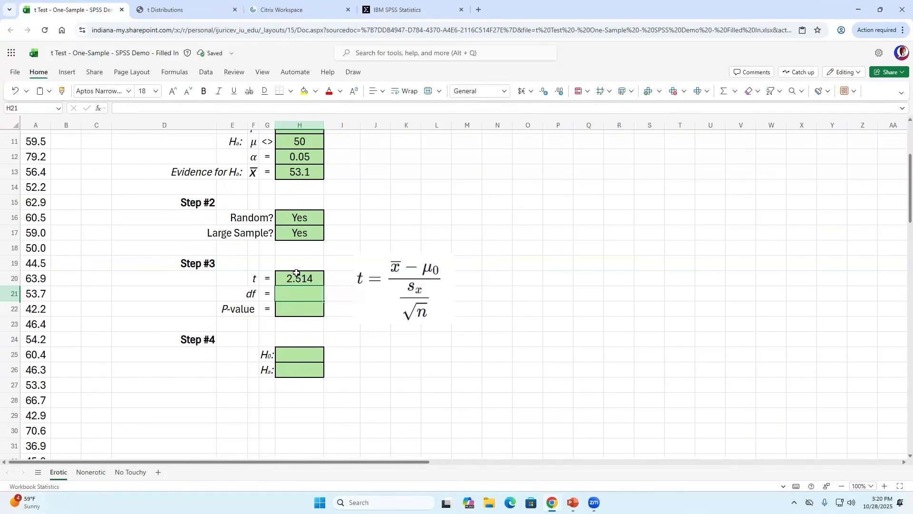
click(404, 11)
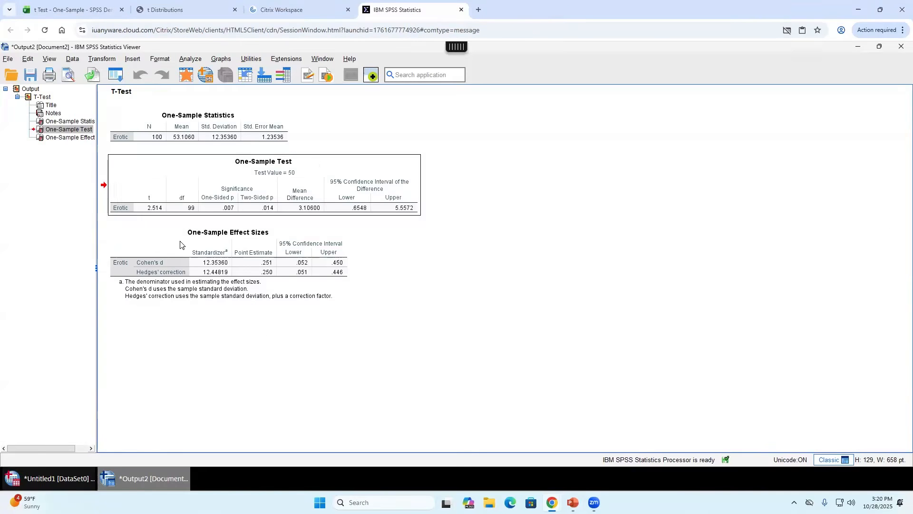
click(71, 10)
text(99)
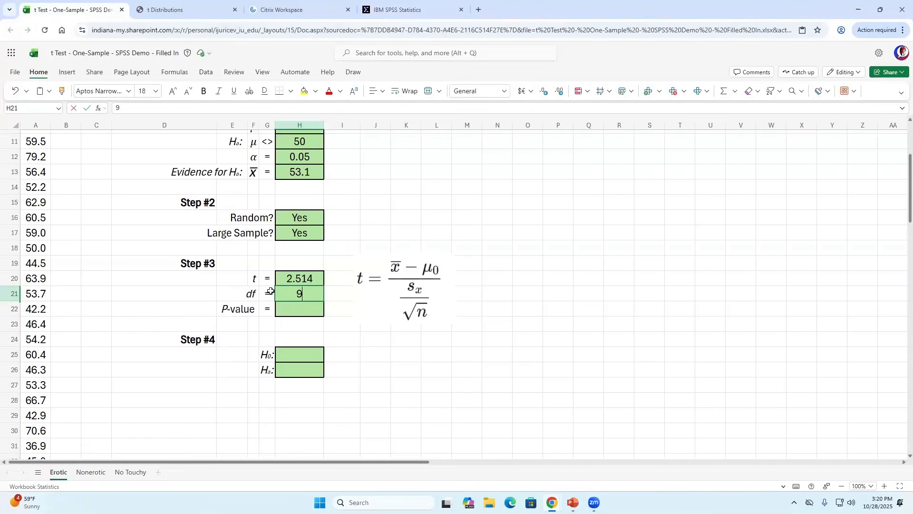
key(Return)
- Enter the one-sided P-value 0.007 from SPSS in cell H22
click(405, 8)
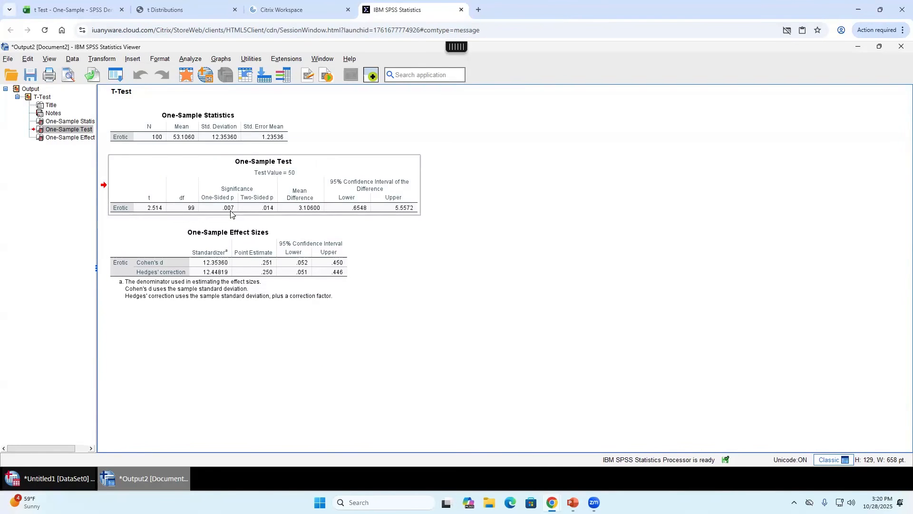
click(89, 9)
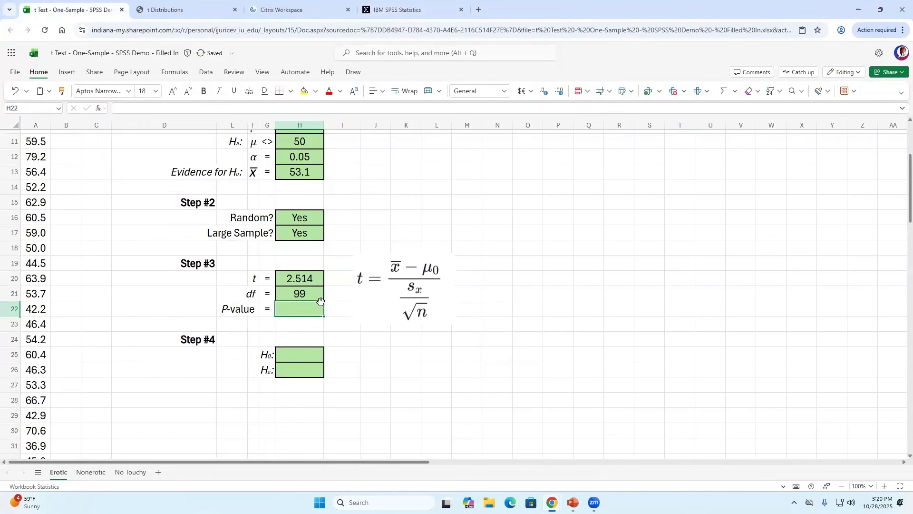
key(Home)
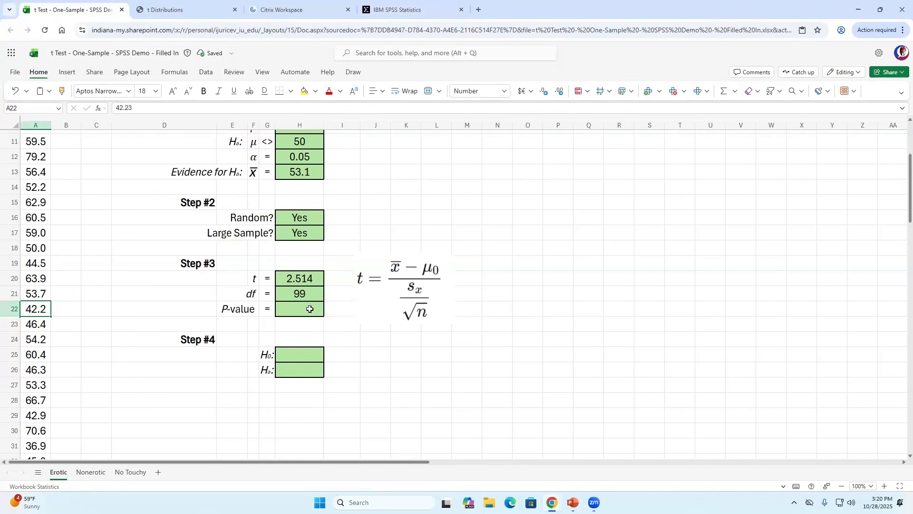
click(311, 309)
text(.007)
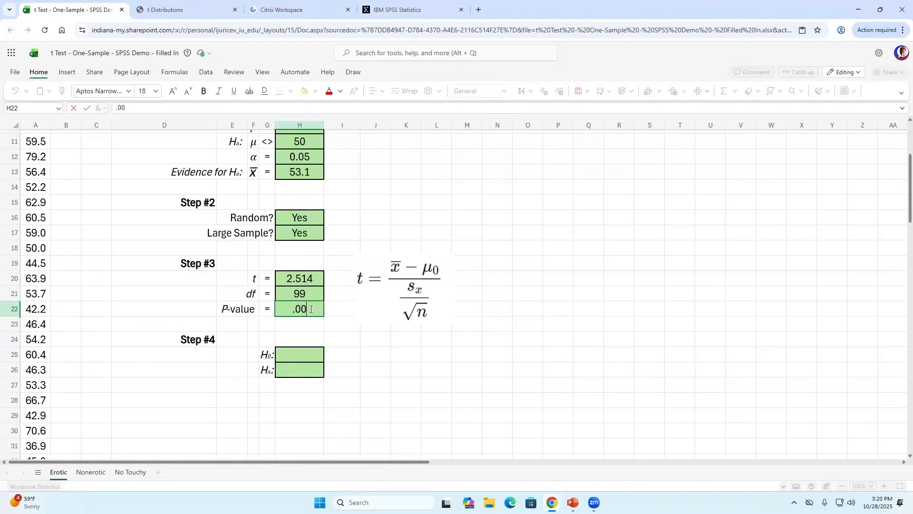
key(Return)
click(310, 309)
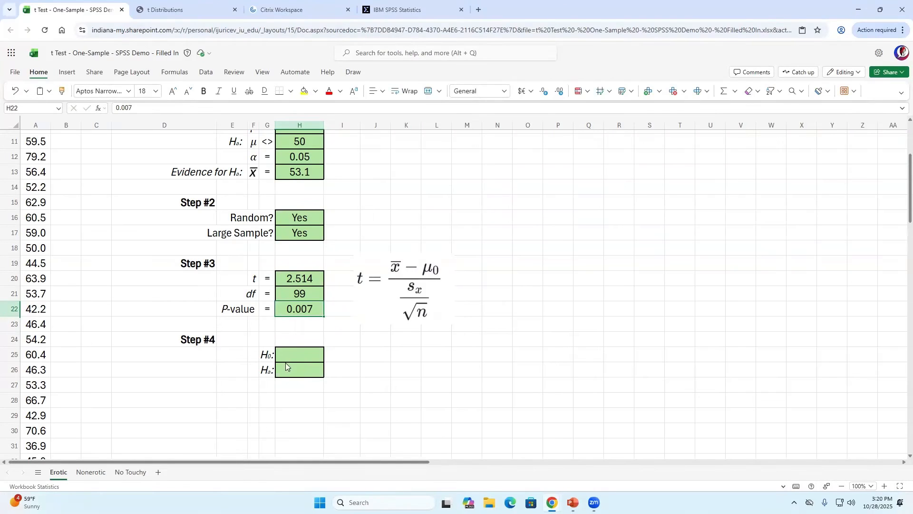
key(alt+Tab)
key(alt+Tab)
key(alt+Tab)
key(alt+Tab)
key(alt+Tab)
key(alt+Tab)
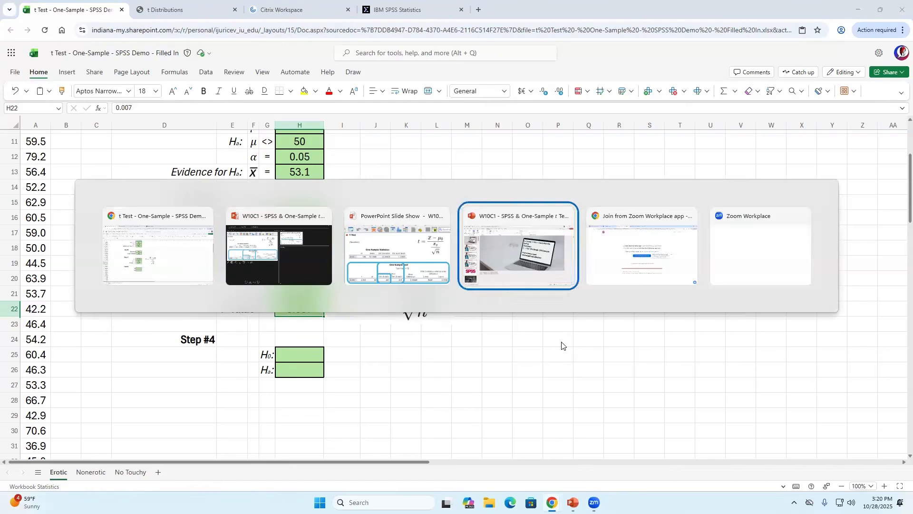
- Advance the PowerPoint animation to outline the full One-Sample Test table, then go back to Excel
key(alt+Tab)
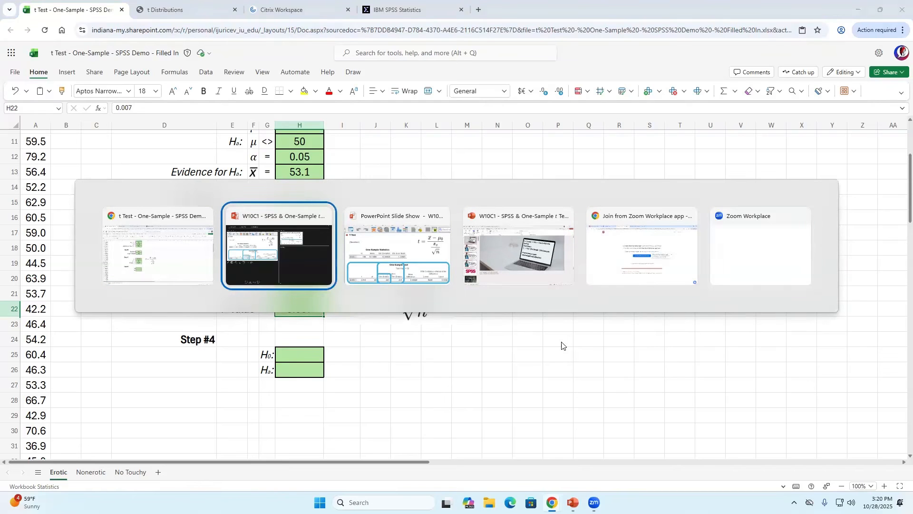
key(alt+Tab)
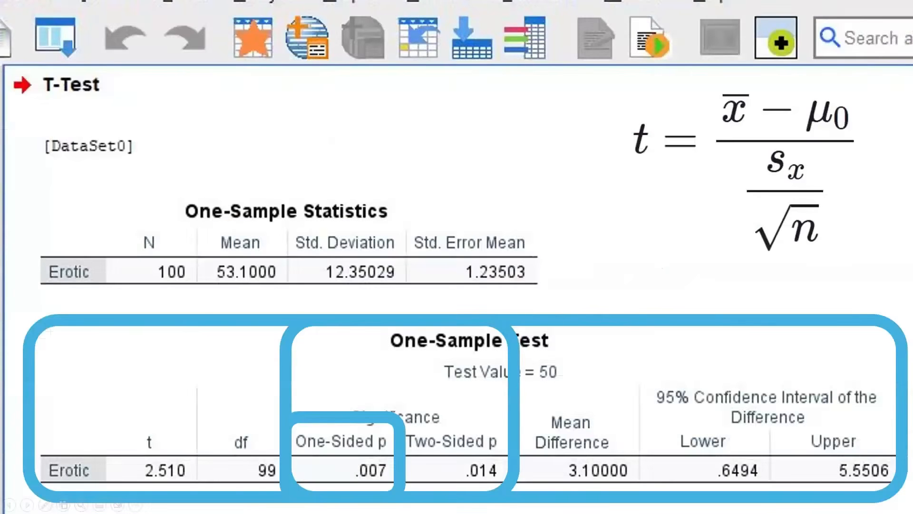
key(Right)
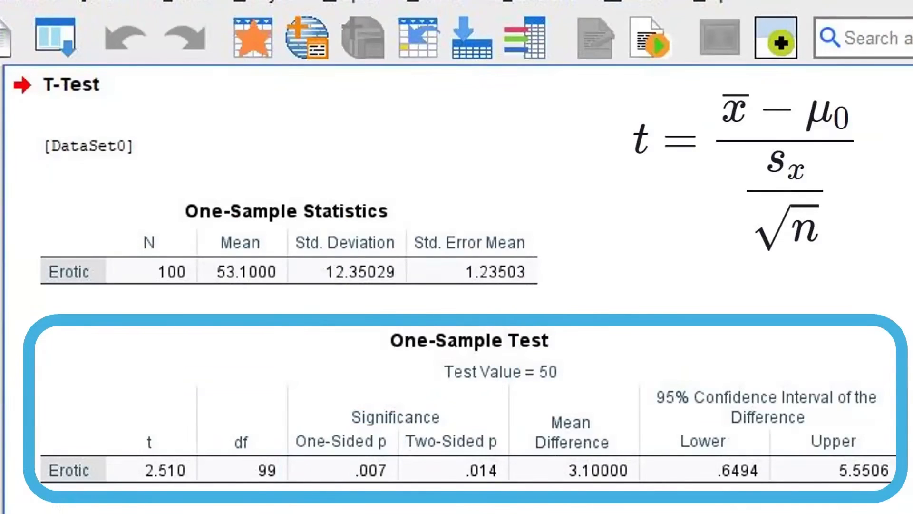
key(alt+Tab)
key(alt+Tab)
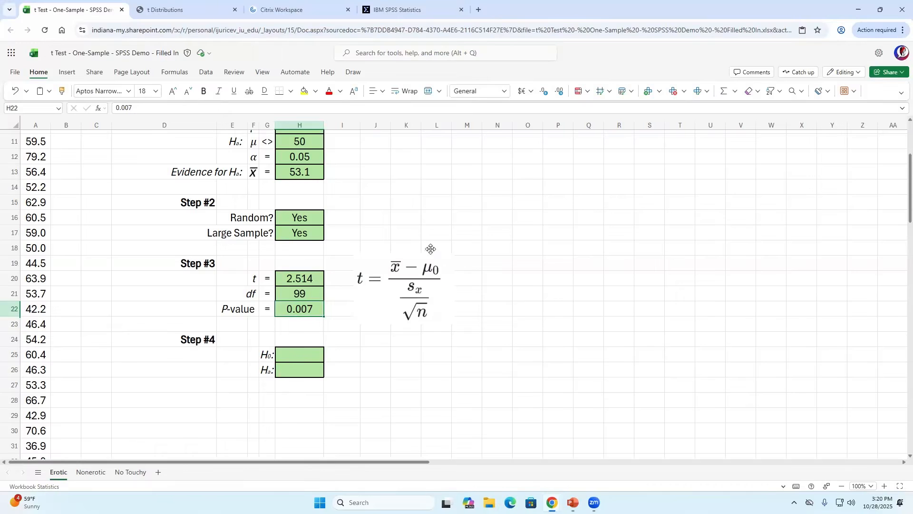
- Point out t = 2.514 in H20 and P-value 0.007 in H22, then go to the t Distributions applet
click(304, 280)
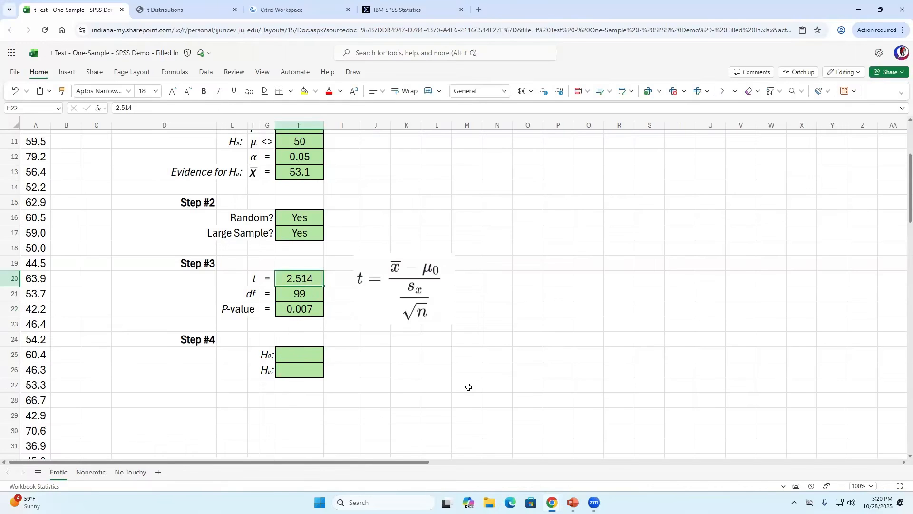
click(307, 312)
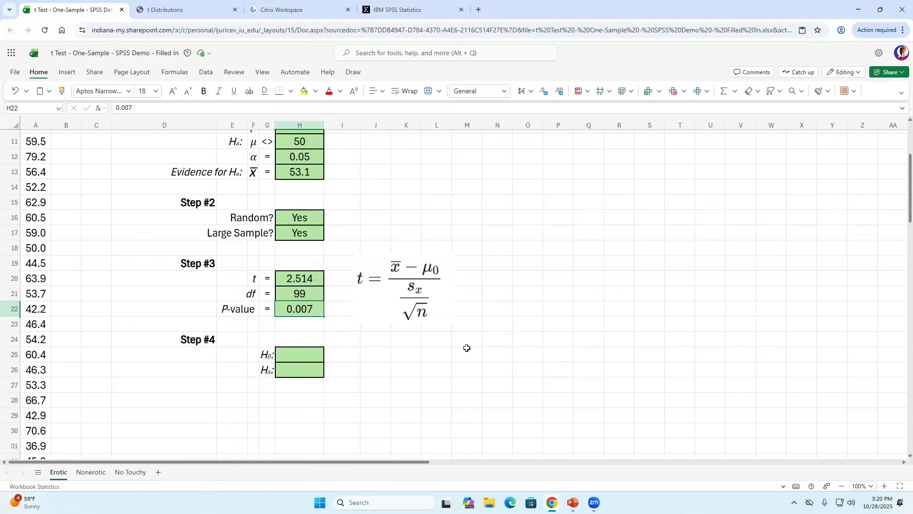
click(183, 11)
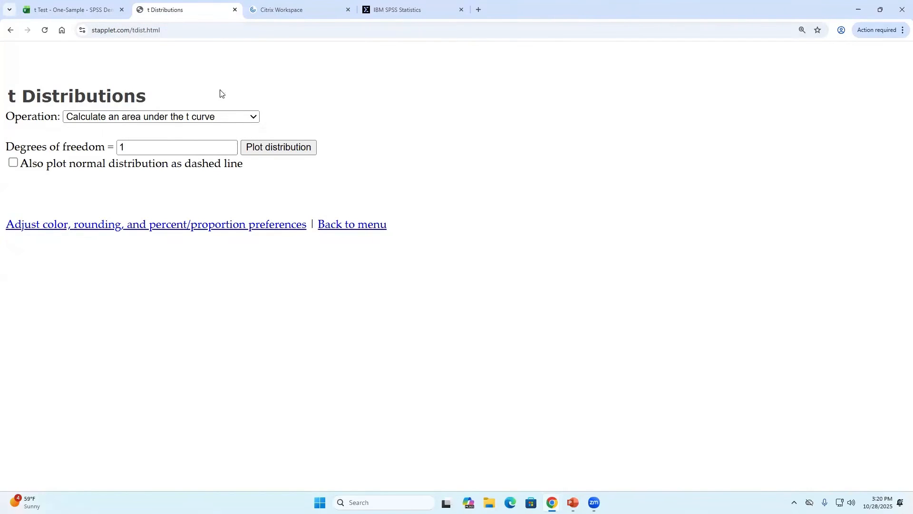
- Keep 'Calculate an area under the t curve', set degrees of freedom to 99, and plot the distribution
click(188, 117)
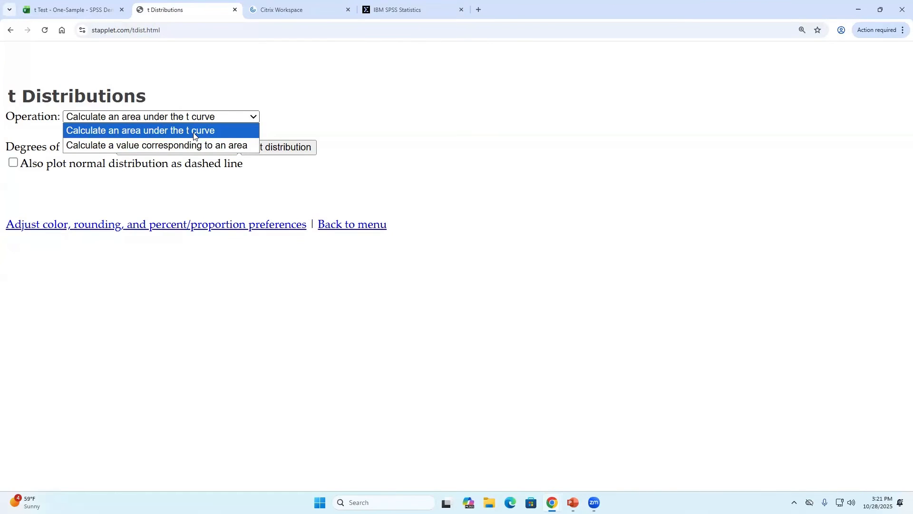
click(194, 135)
drag(139, 149, 107, 161)
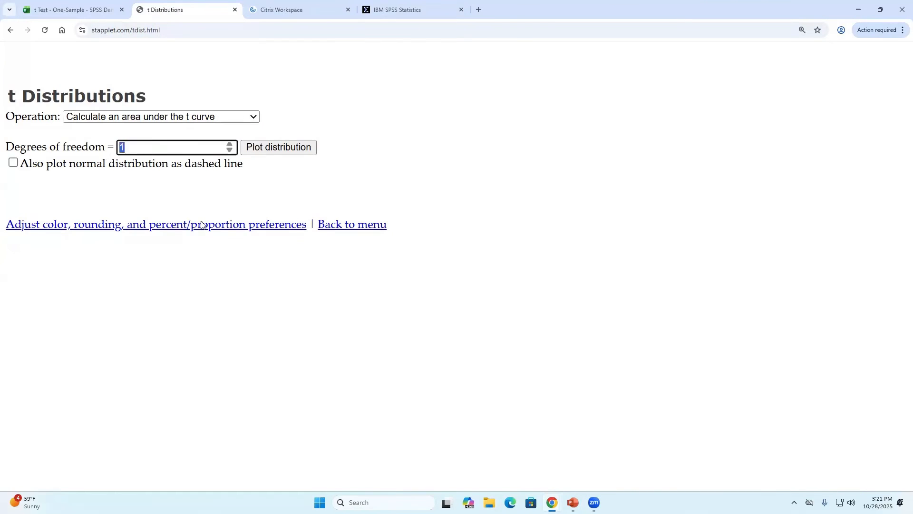
text(99)
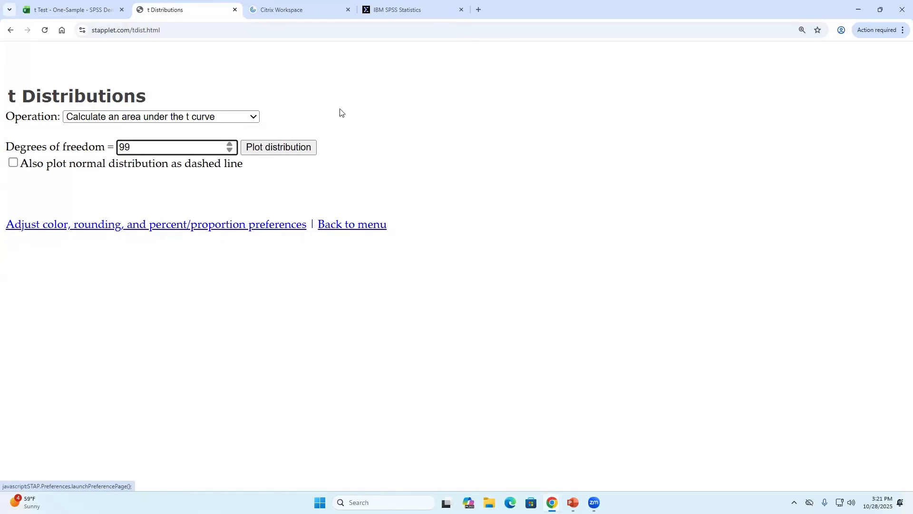
click(404, 10)
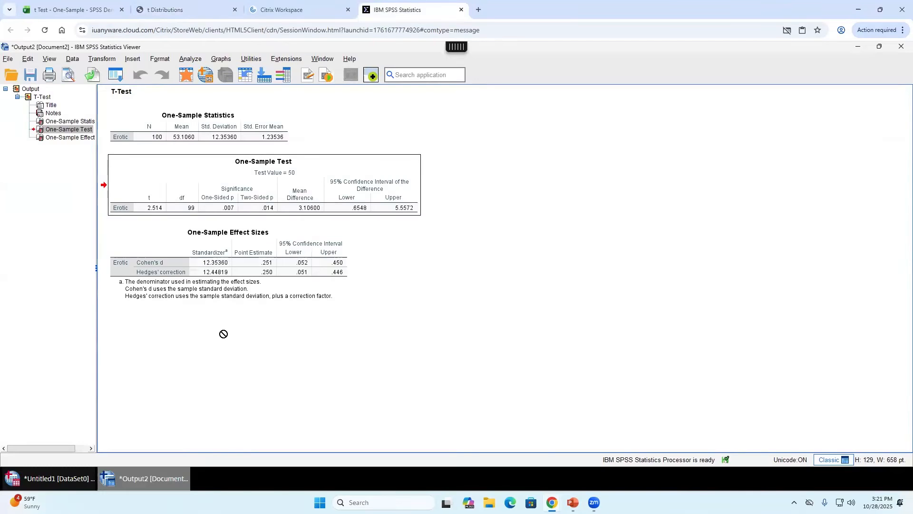
click(168, 10)
click(278, 147)
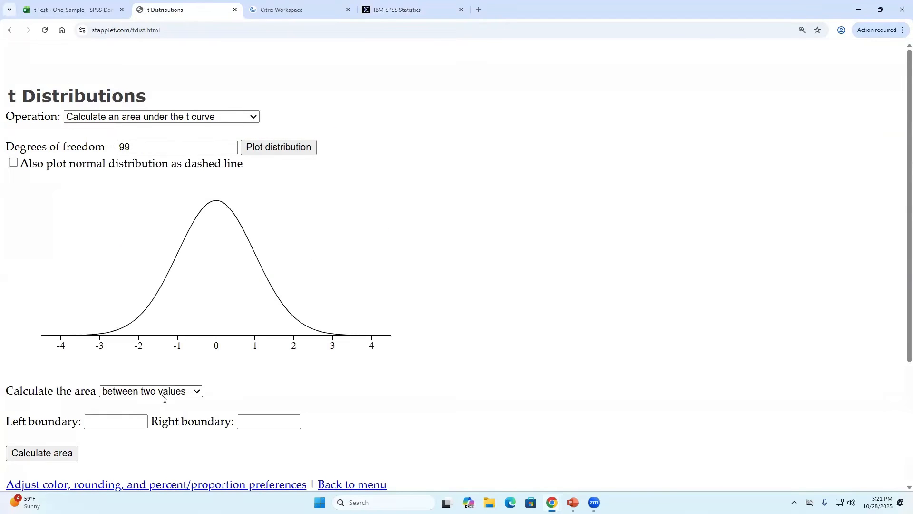
- Calculate the area to the right of t = 2.514, giving a shaded tail of 0.68%
click(124, 394)
click(137, 432)
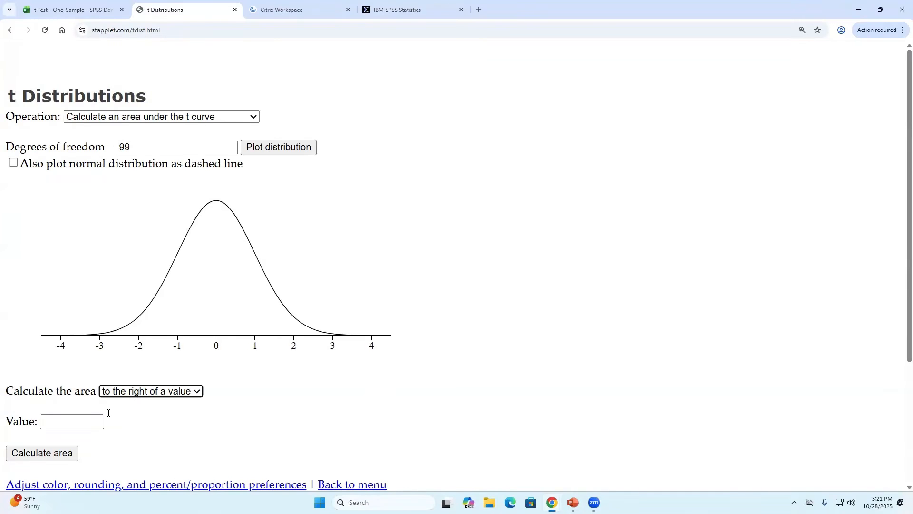
click(67, 419)
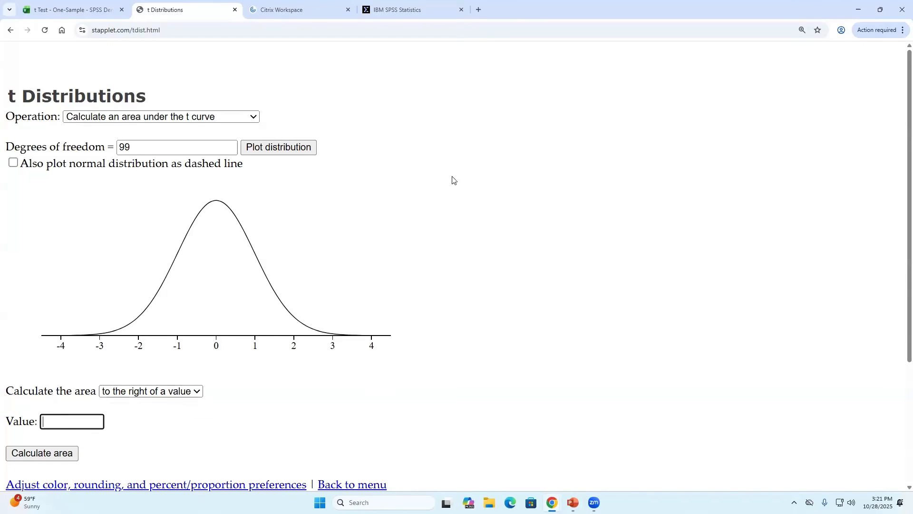
click(98, 9)
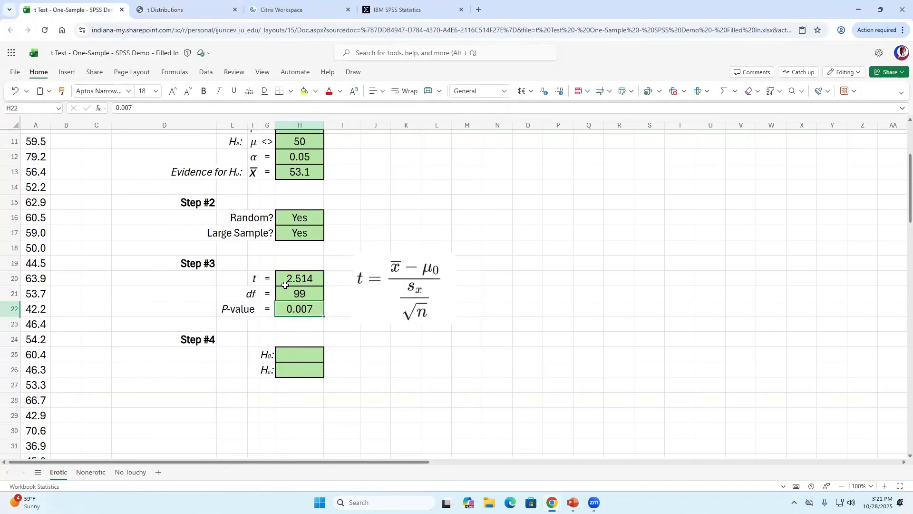
click(204, 10)
text(2.514)
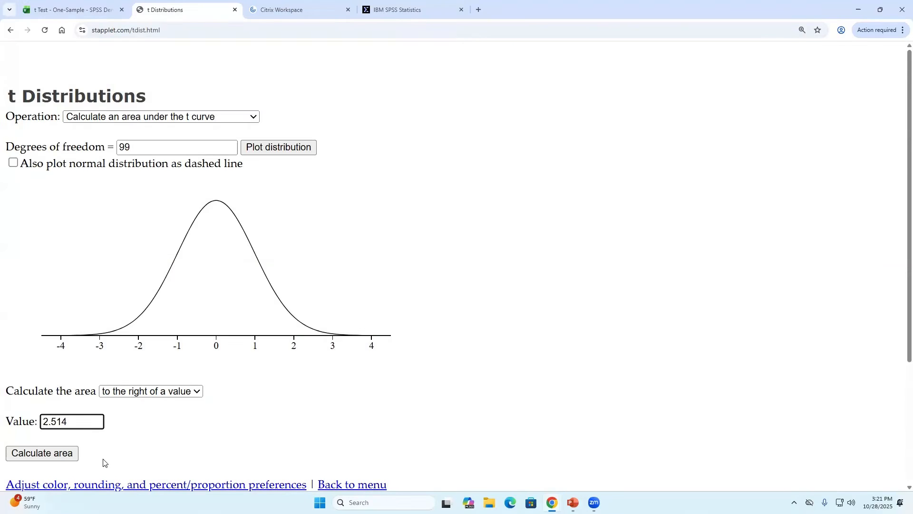
click(62, 455)
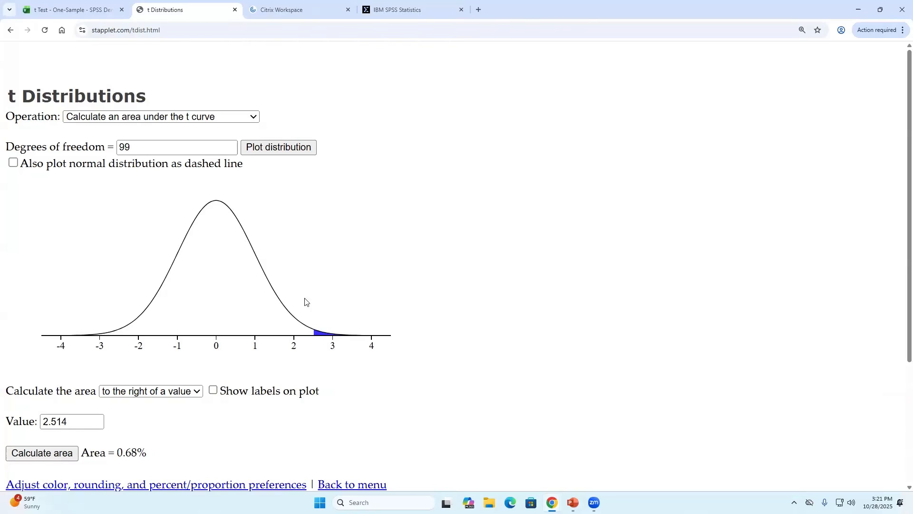
- Turn on plot labels showing t(99), the 0.68% area and t = 2.514, highlighting the 2.514 label
click(213, 391)
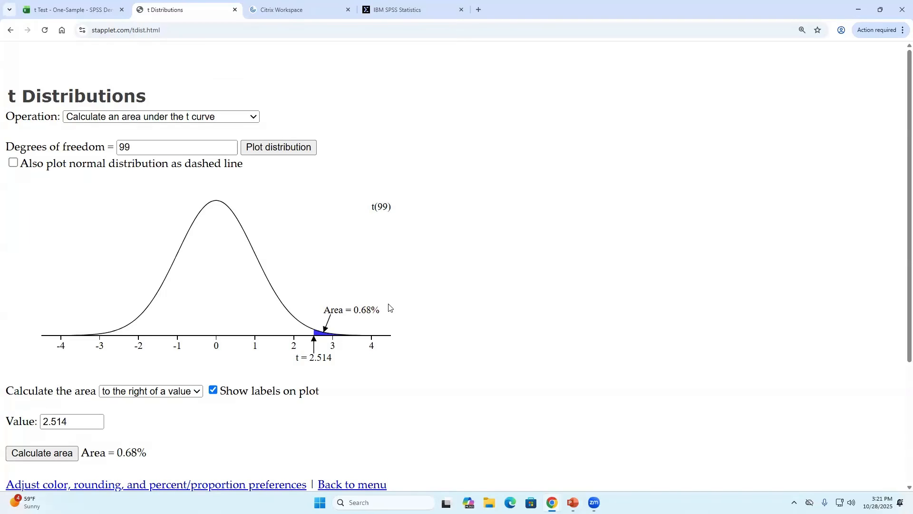
drag(297, 363, 342, 363)
click(334, 363)
- Compare the Erotic sheet's Step #3 results with the labelled t plot, ending on the worksheet
click(75, 13)
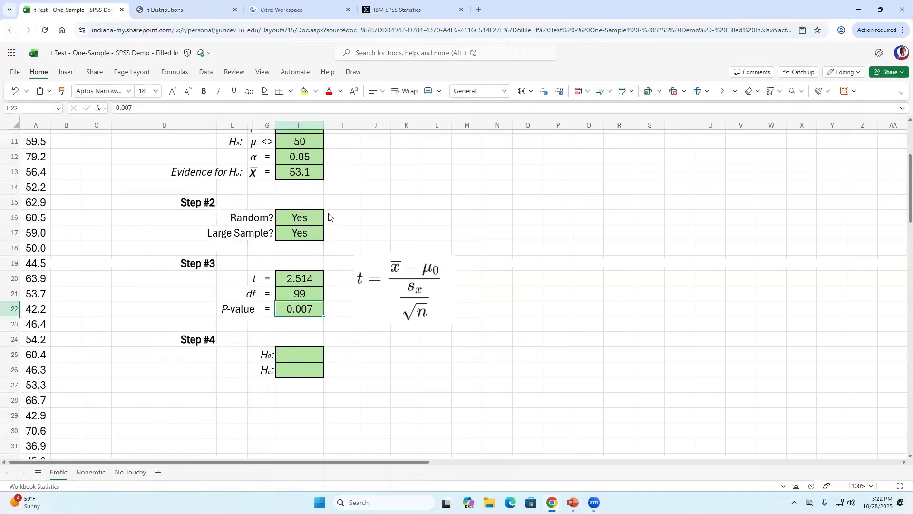
scroll(341, 259, up, 1)
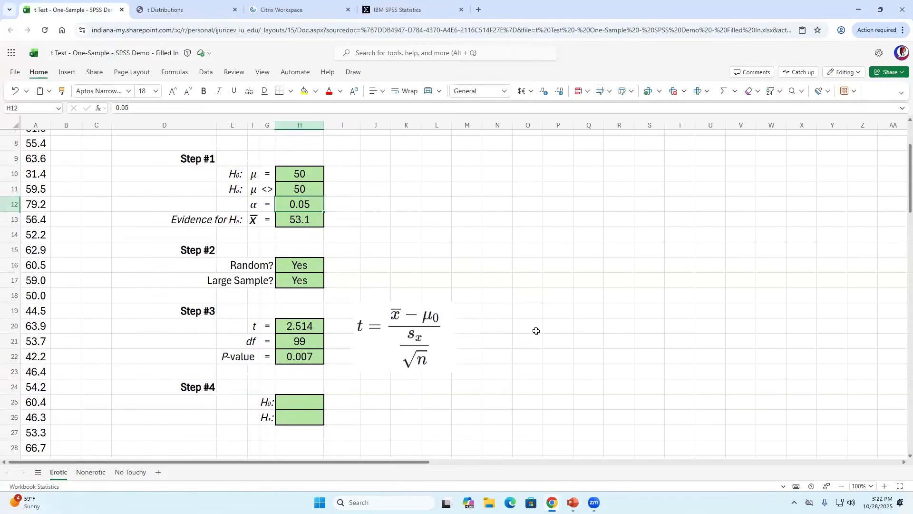
scroll(537, 331, down, 1)
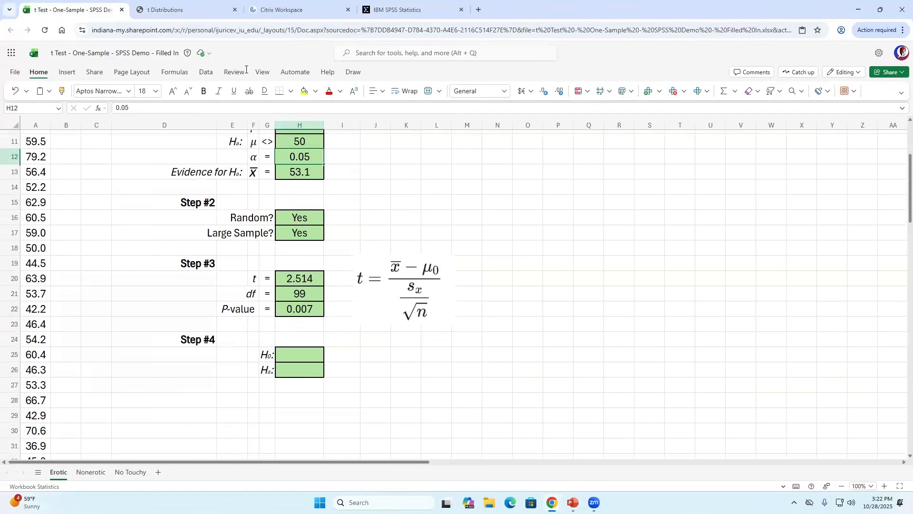
click(185, 9)
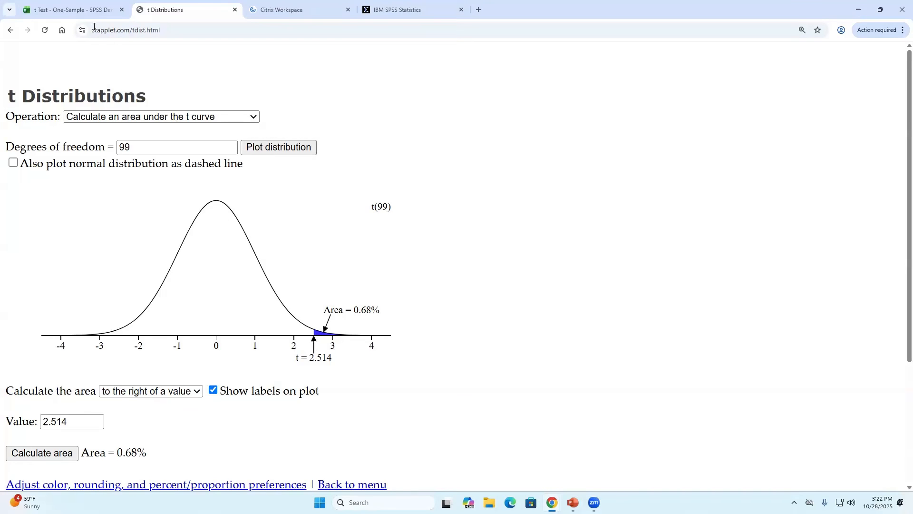
click(81, 9)
- Enter Reject for H₀ in H25 and Accept for Hₐ in H26, then return to the SPSS output
click(294, 353)
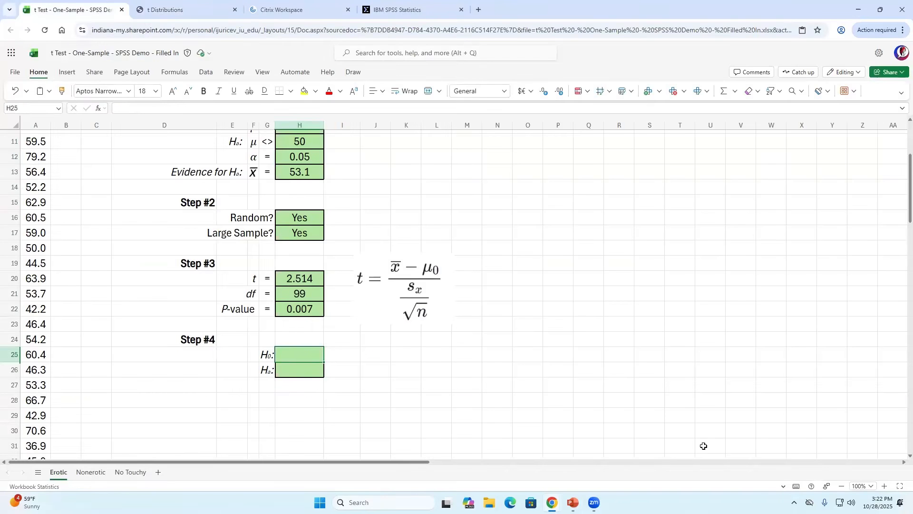
text(Reject)
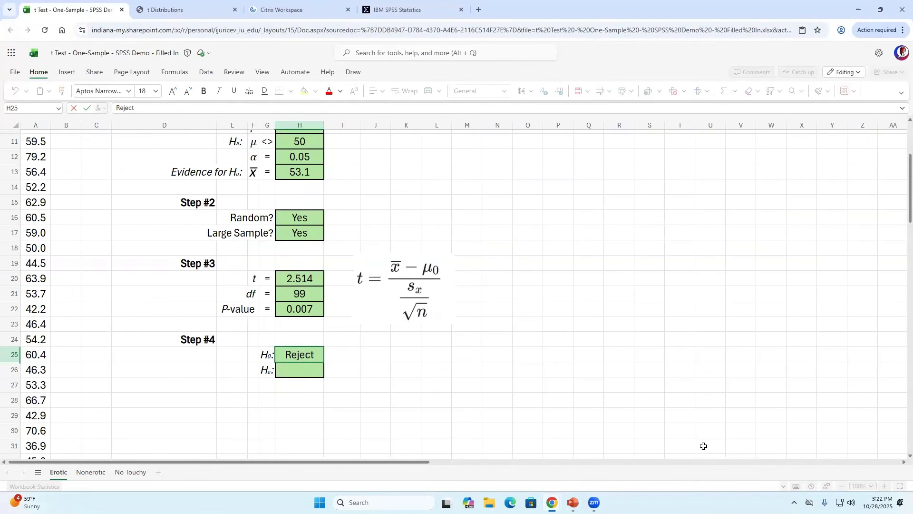
key(Return)
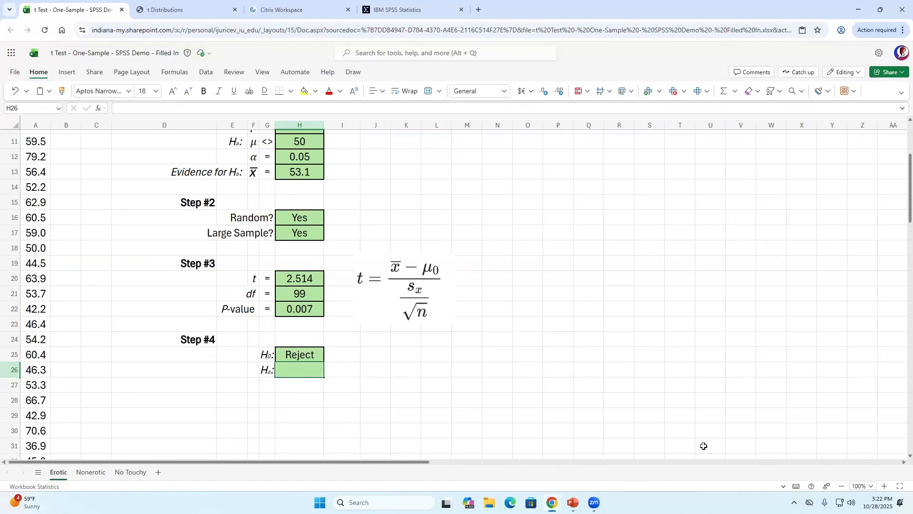
text(Accept)
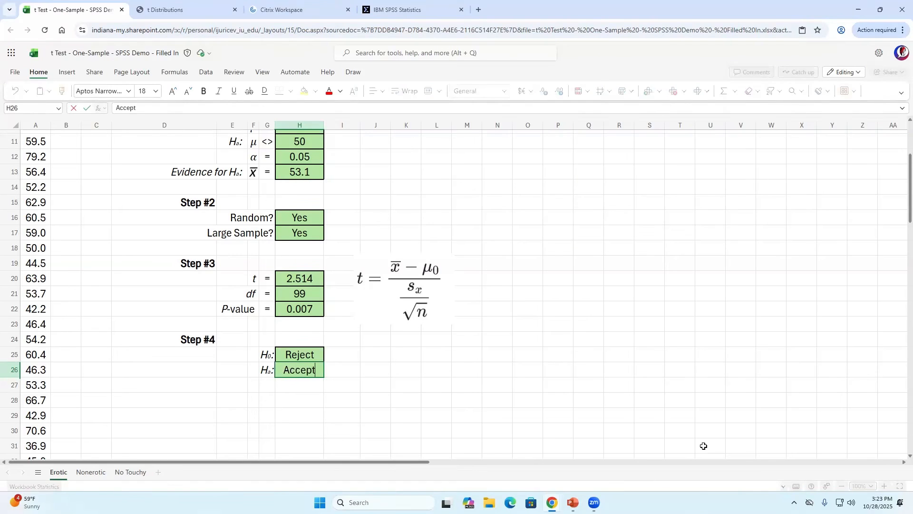
key(Return)
key(Up)
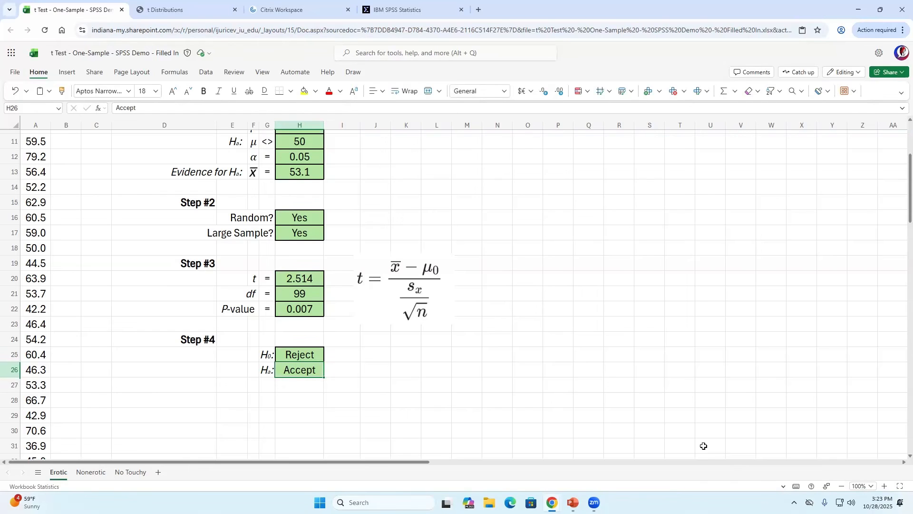
scroll(538, 255, up, 2)
scroll(538, 255, down, 2)
scroll(412, 167, up, 1)
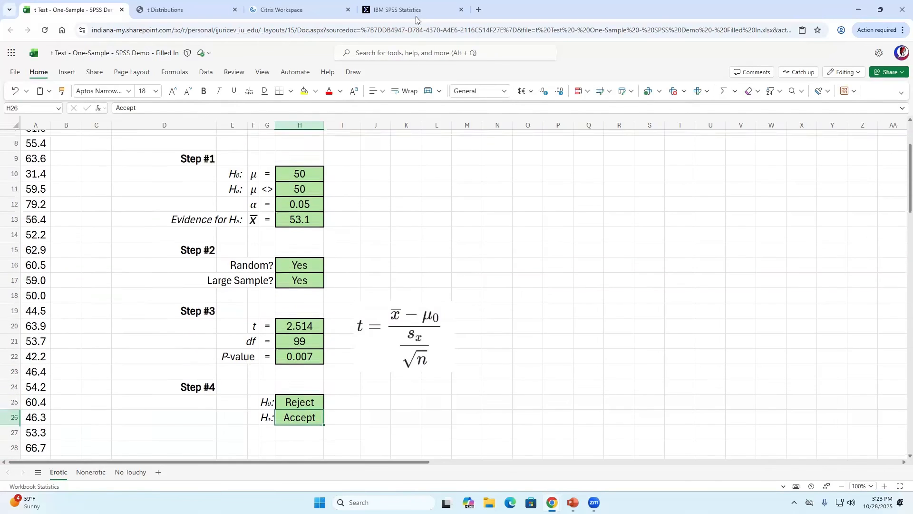
click(416, 10)
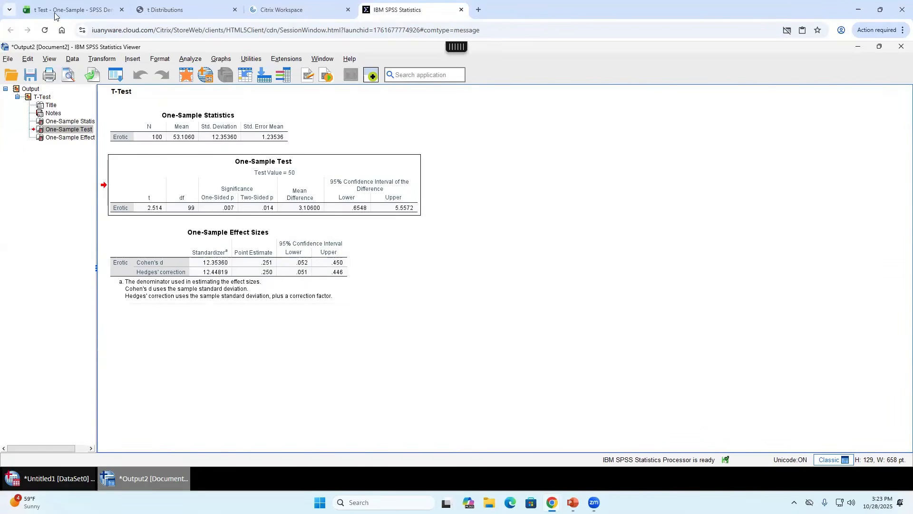
click(72, 9)
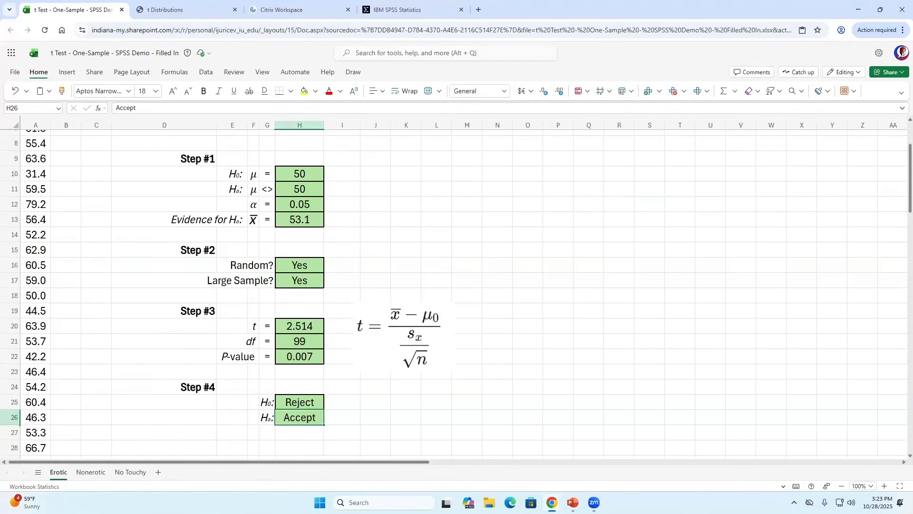
key(alt+Tab)
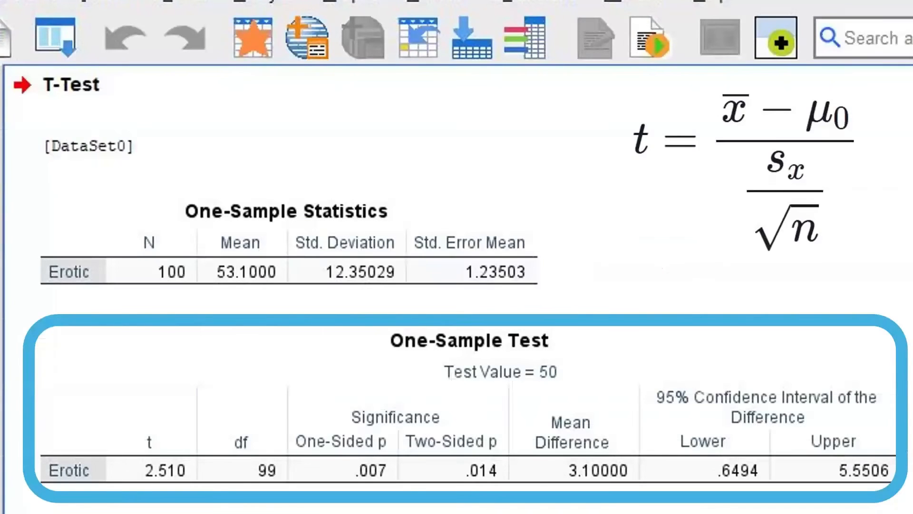
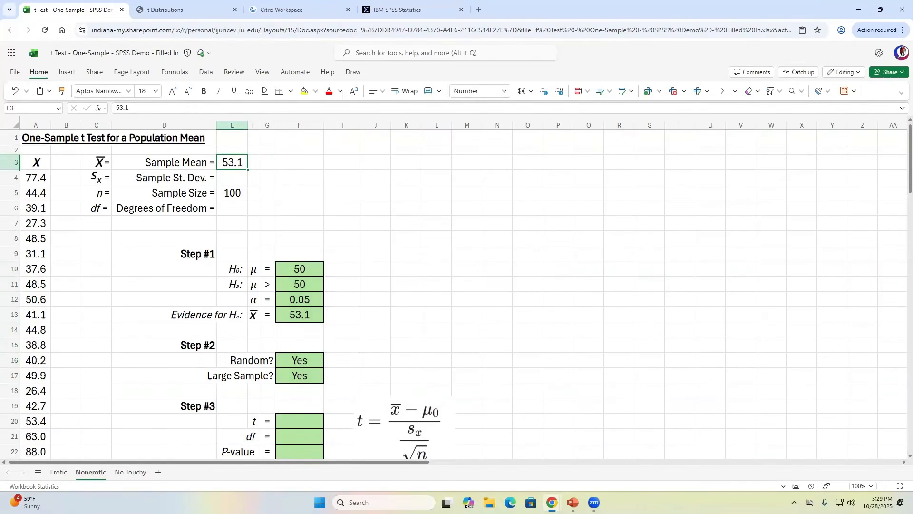
- Enter 49.8 as the sample mean in E3
text(49.8)
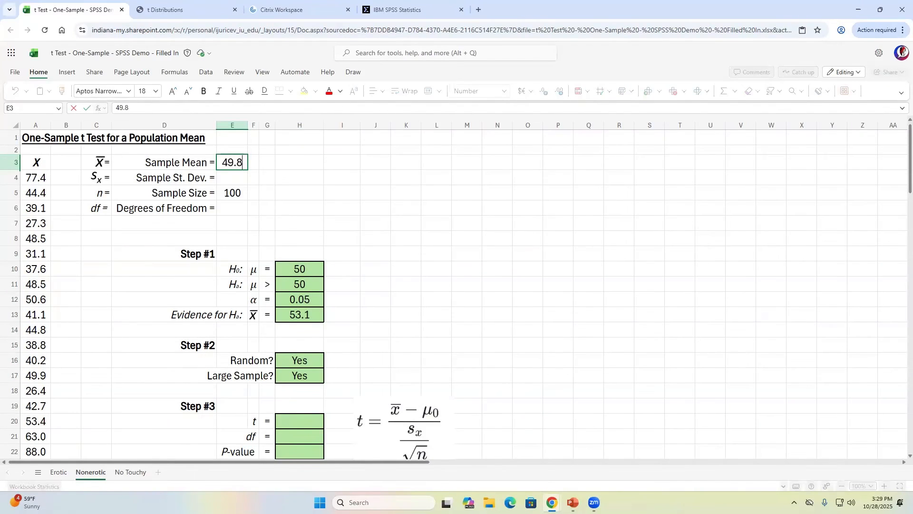
key(Return)
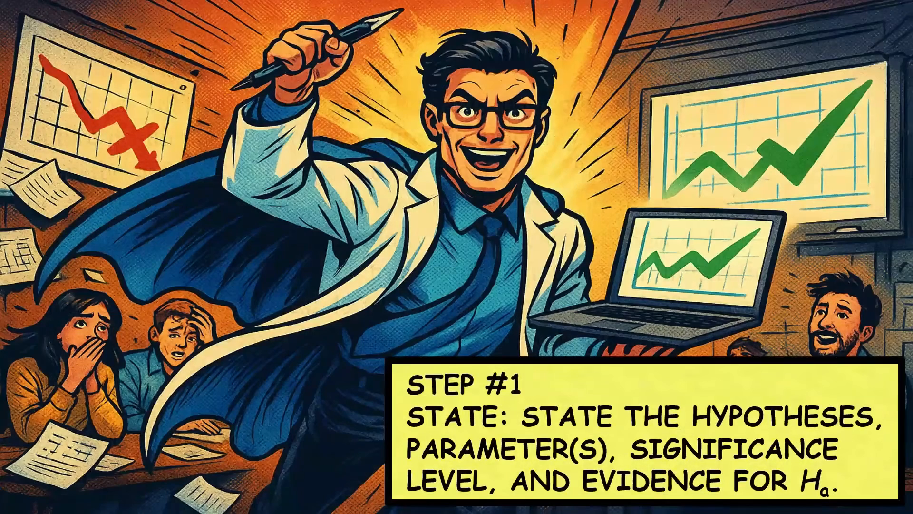
key(alt+Tab)
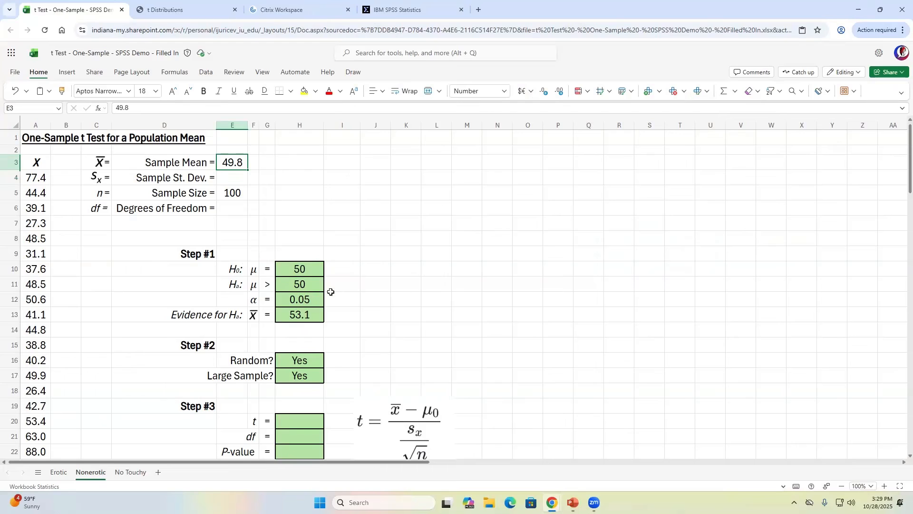
- Review the hypotheses μ = 50 and μ > 50 and the significance level α = 0.05
click(304, 265)
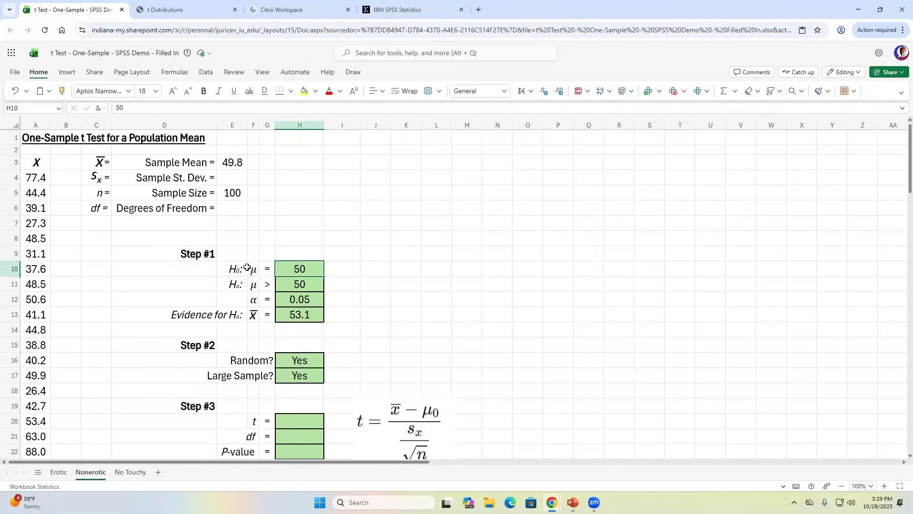
drag(255, 269, 299, 269)
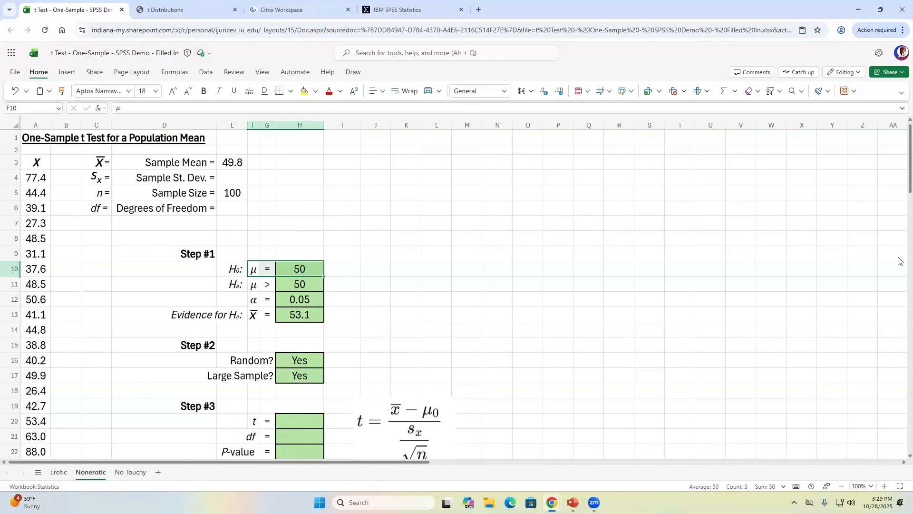
key(Down)
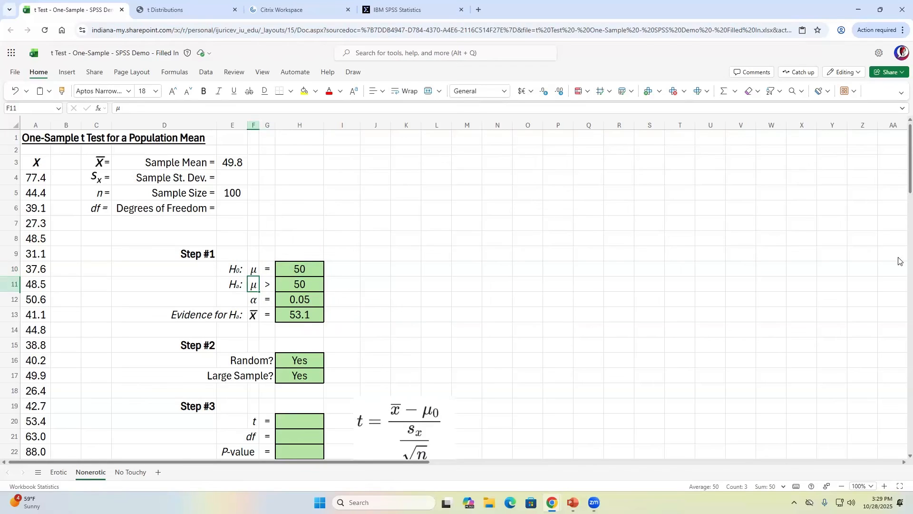
key(shift+Right)
key(shift+Right)
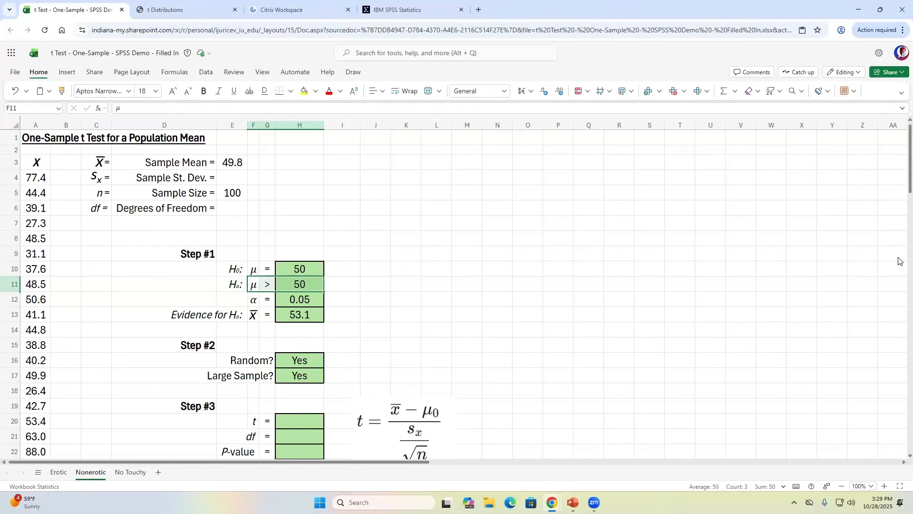
key(Down)
key(shift+Right)
key(shift+Right)
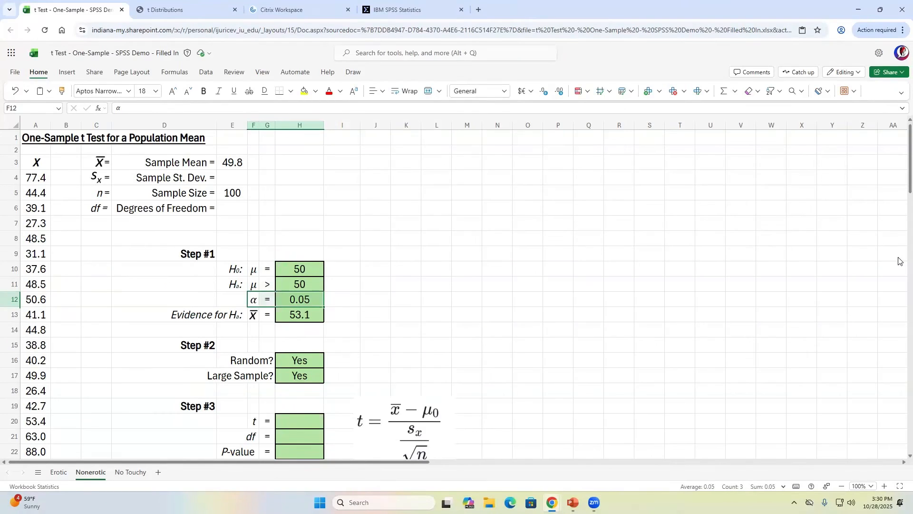
- Replace the evidence value 53.1 with 49.8 in H13
key(Down)
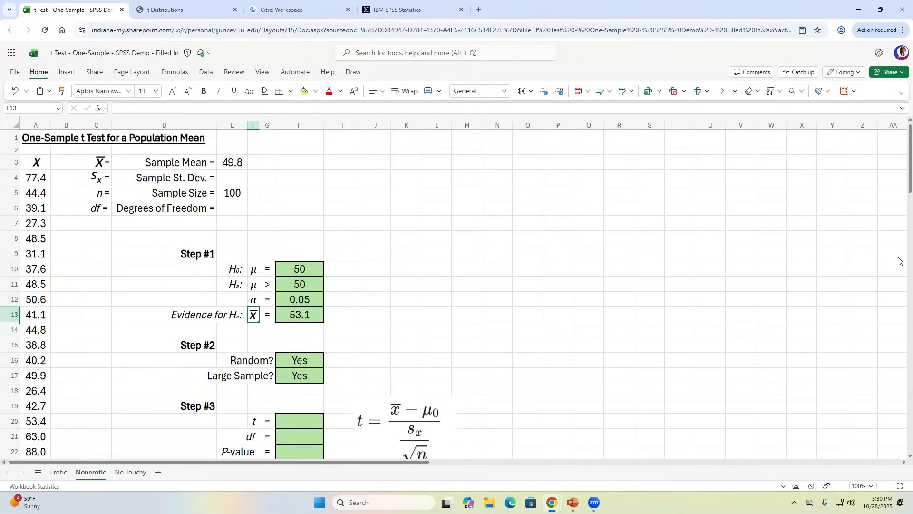
key(Right)
key(Right)
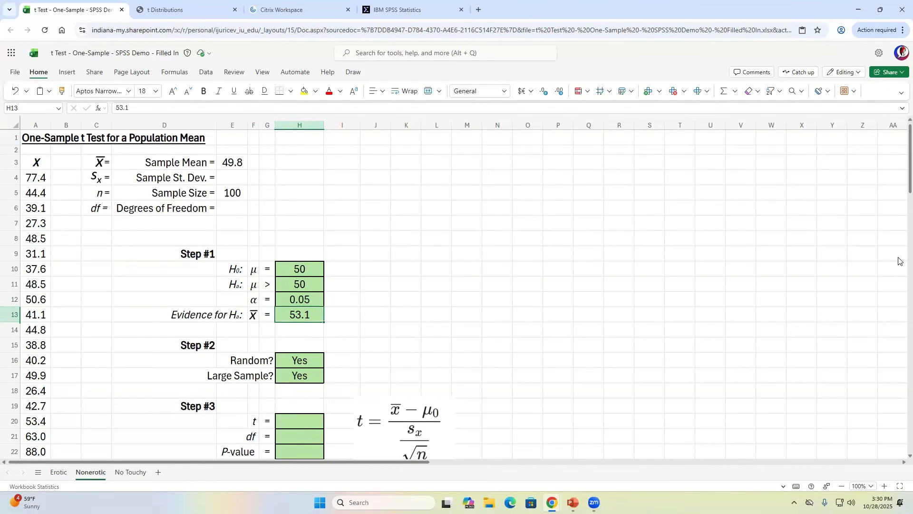
text(49.8)
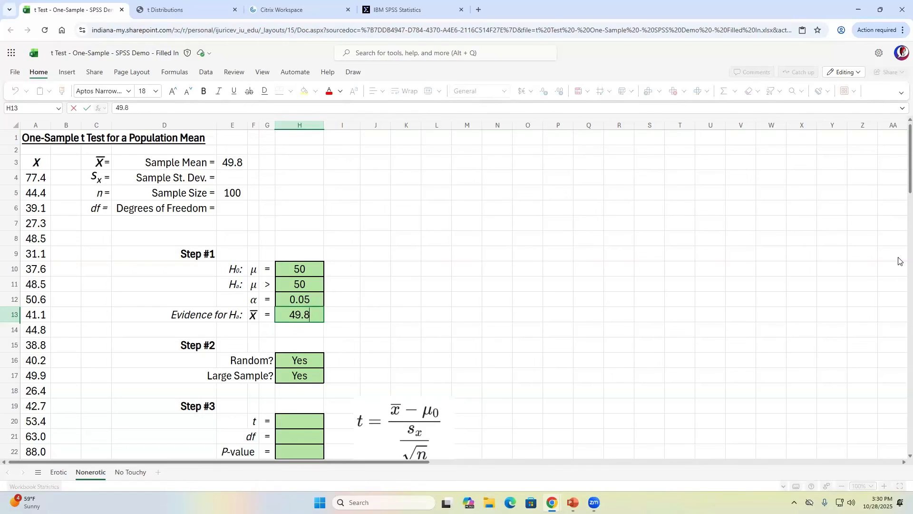
key(Return)
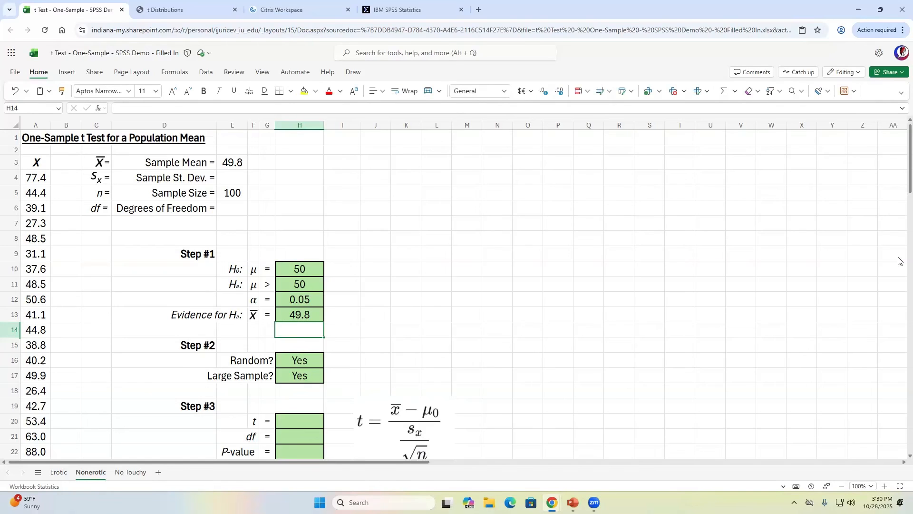
key(Down)
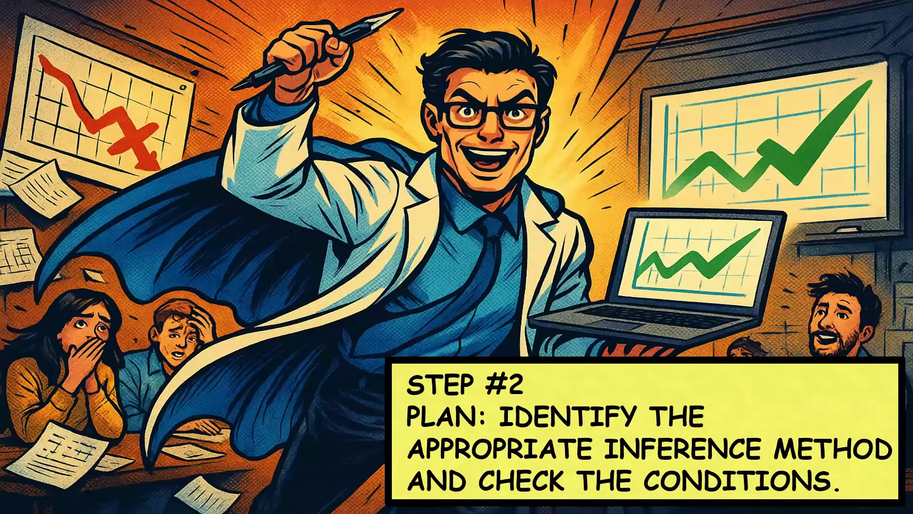
- Confirm the Large Sample? answer is Yes, then return to the SPSS T-Test output
key(alt+Tab)
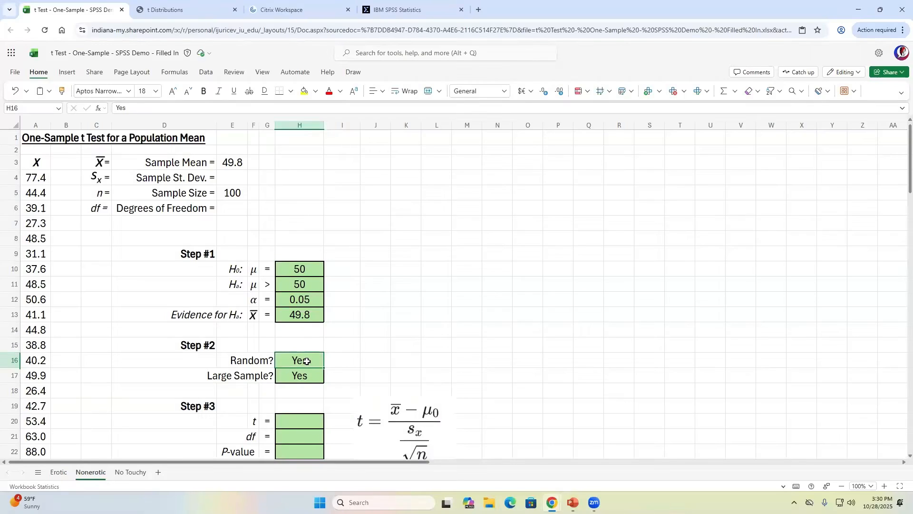
click(303, 376)
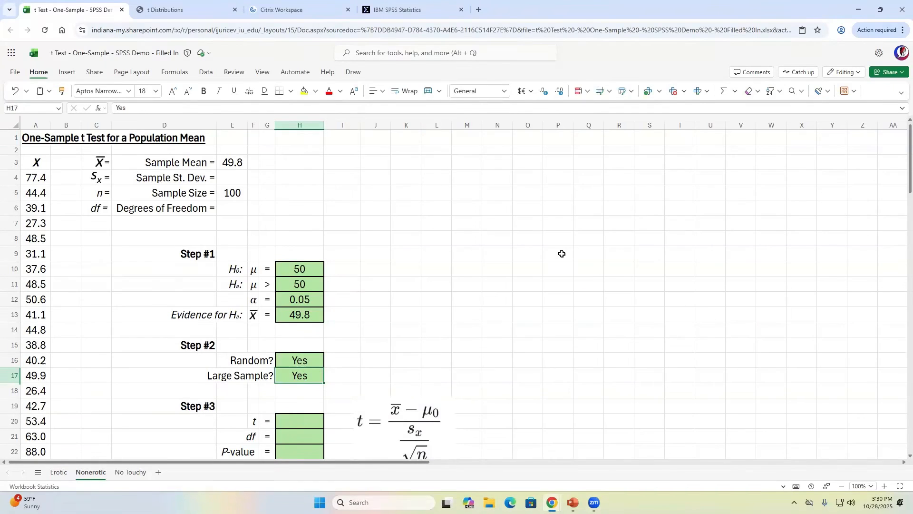
key(alt+Tab)
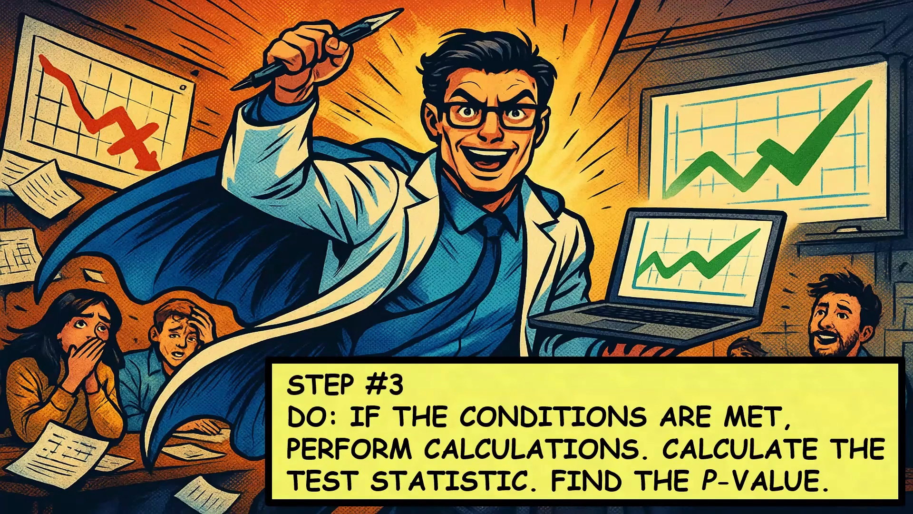
key(alt+Tab)
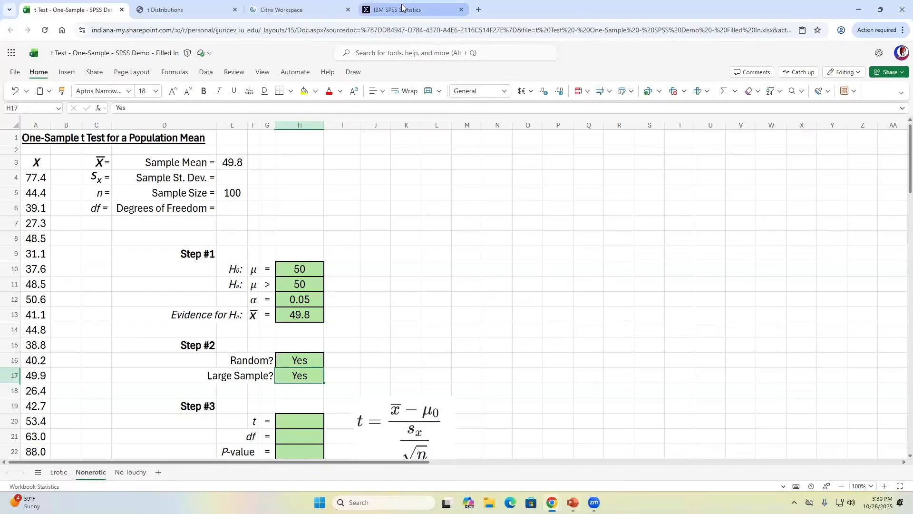
click(403, 8)
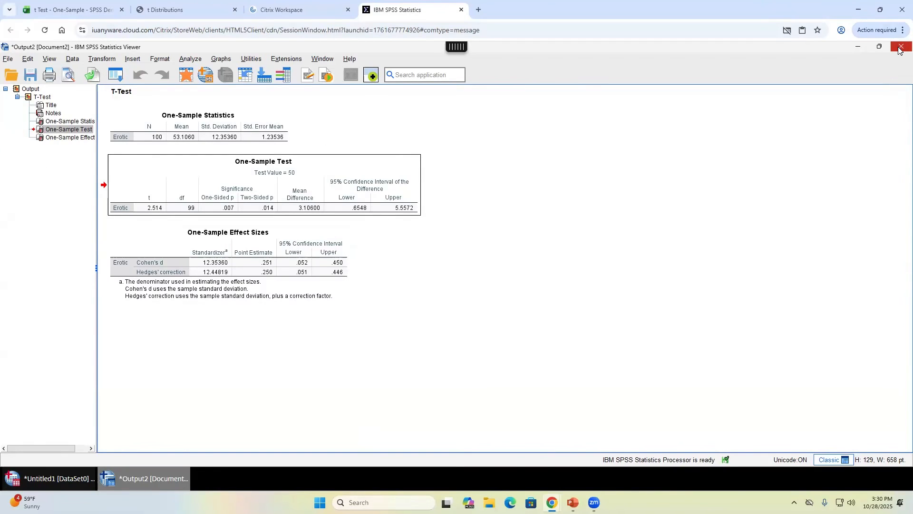
click(55, 478)
click(136, 478)
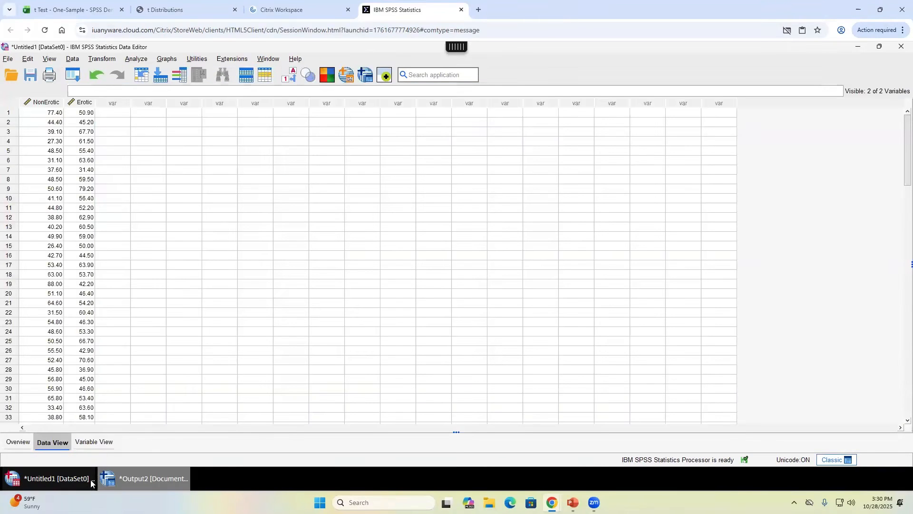
click(45, 478)
click(140, 480)
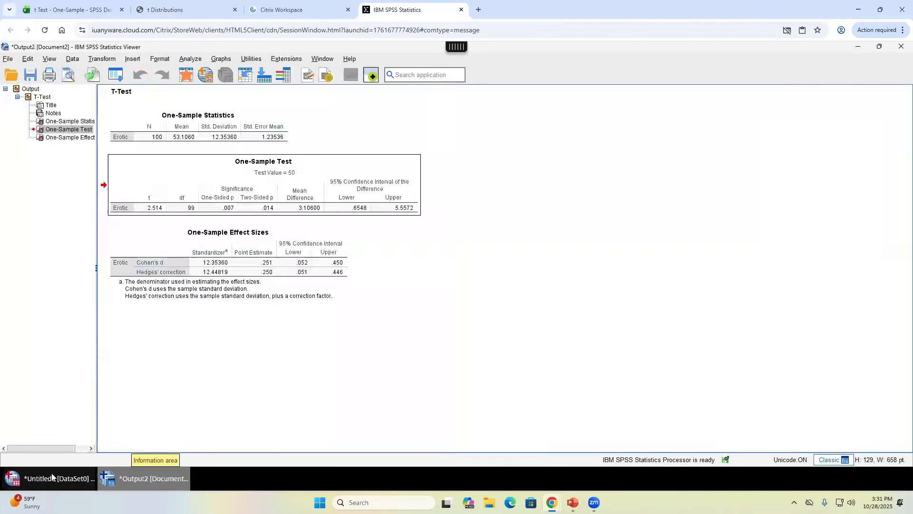
click(146, 484)
click(147, 484)
click(148, 484)
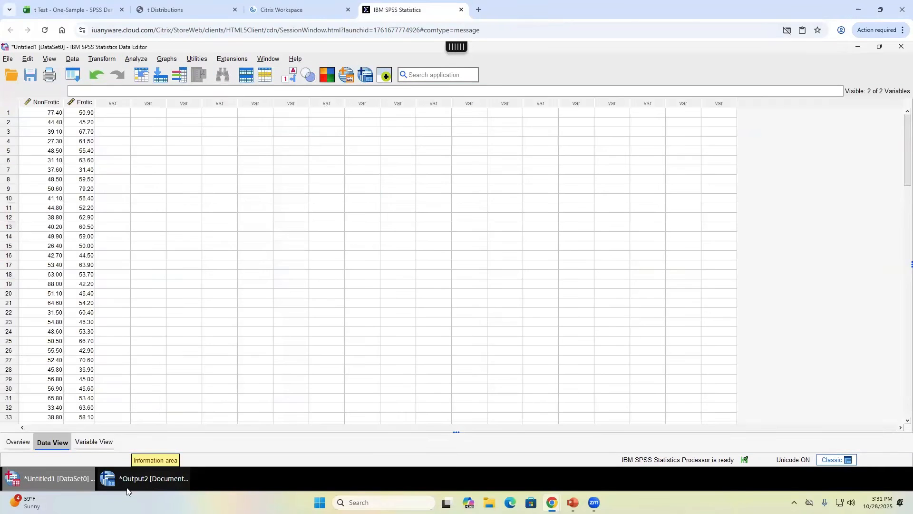
click(149, 485)
click(141, 481)
click(143, 483)
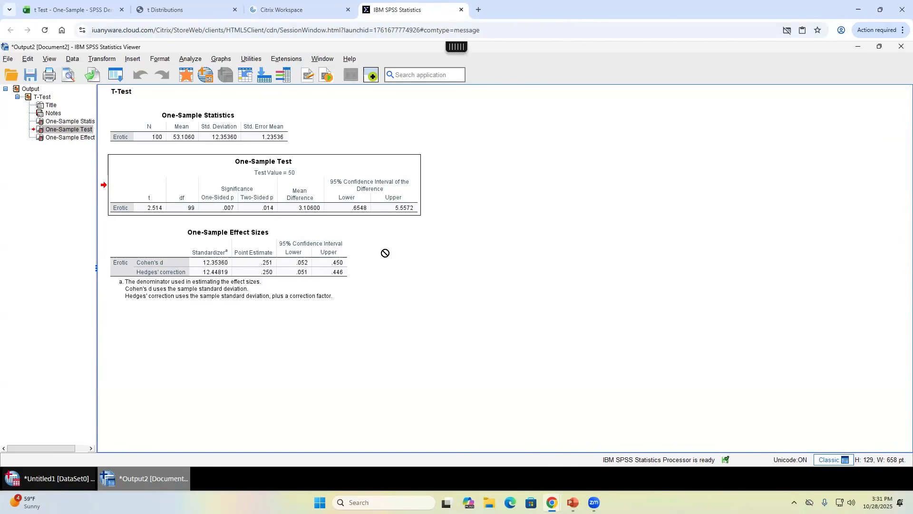
click(899, 47)
click(51, 484)
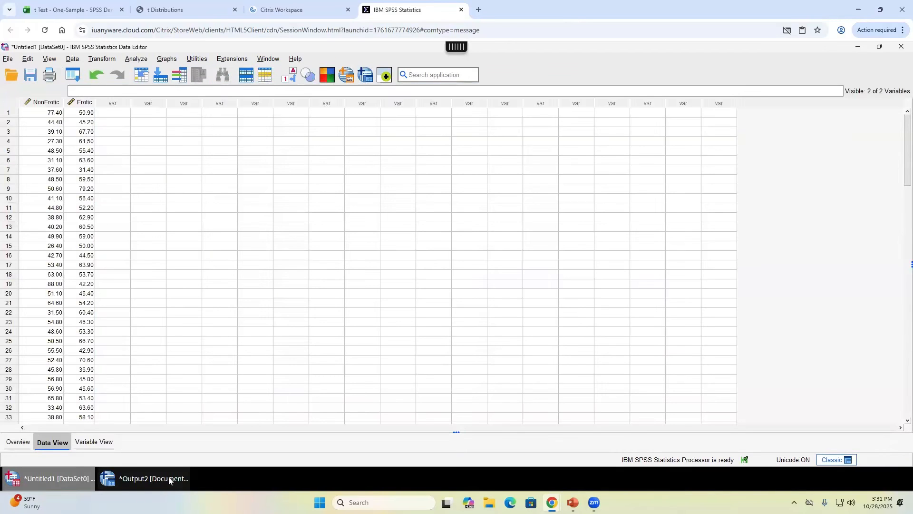
click(137, 477)
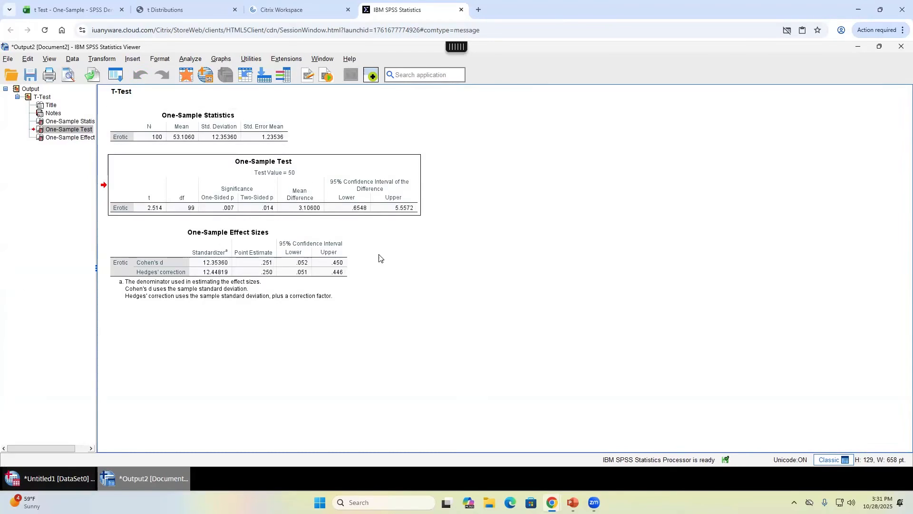
- Close the T-Test output without saving and delete the Erotic variable from the data
click(899, 48)
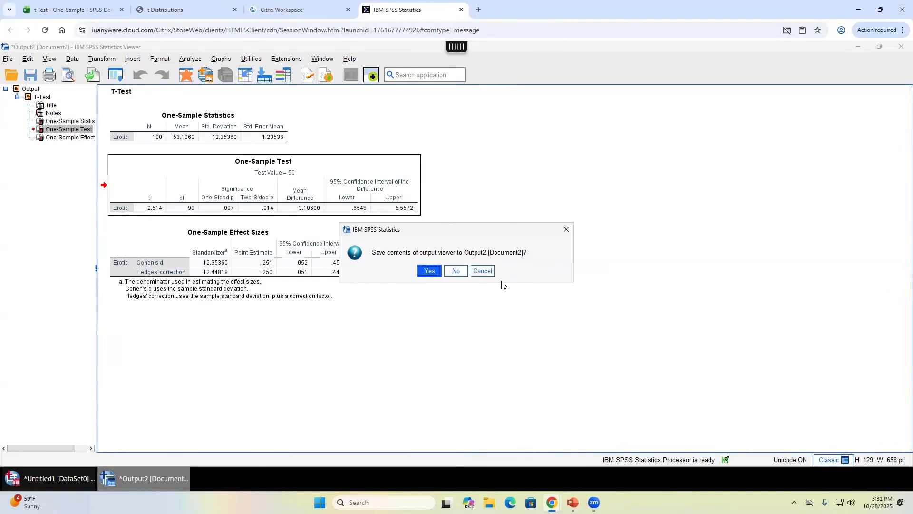
click(455, 273)
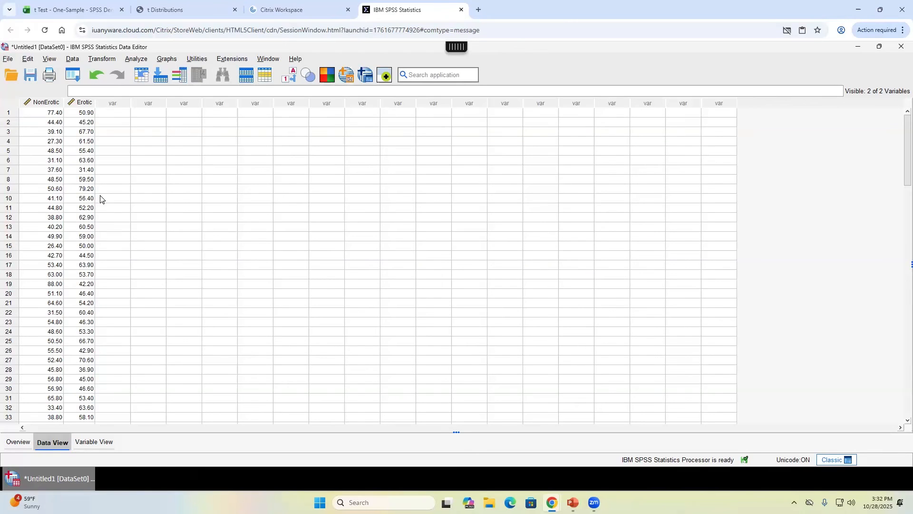
click(48, 113)
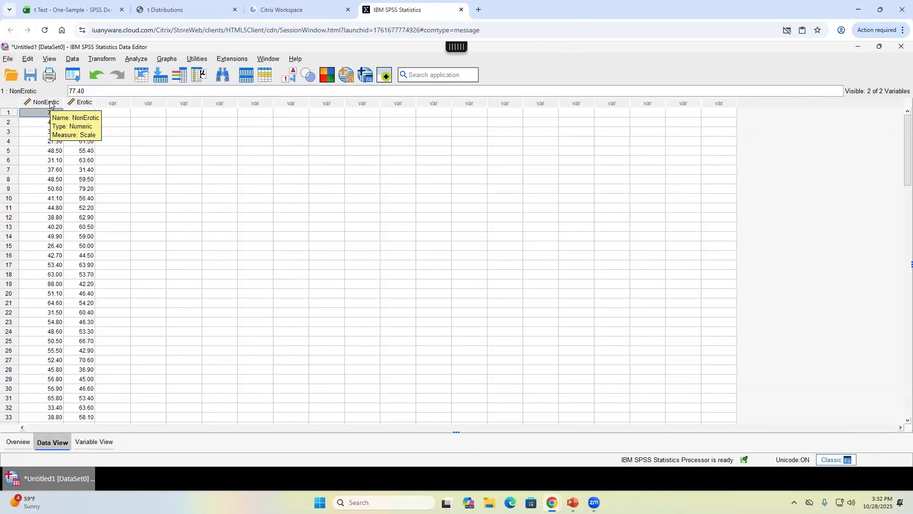
click(82, 103)
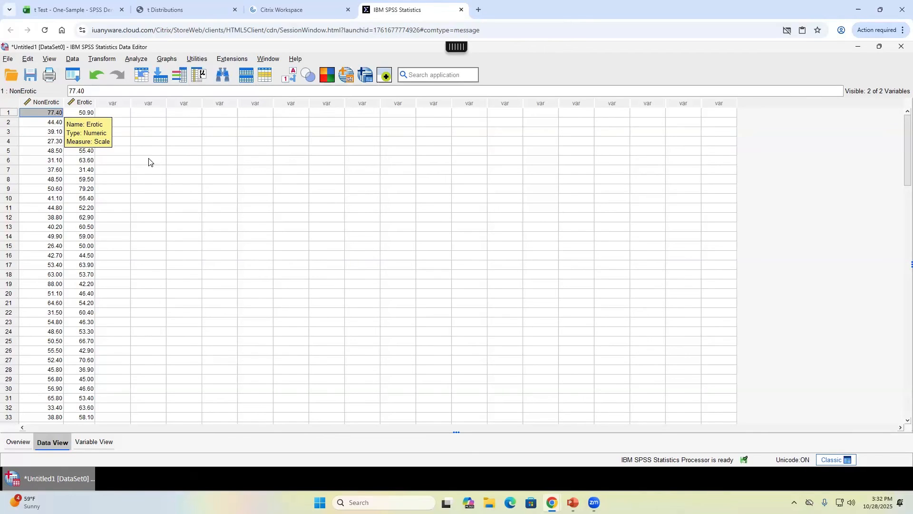
key(Delete)
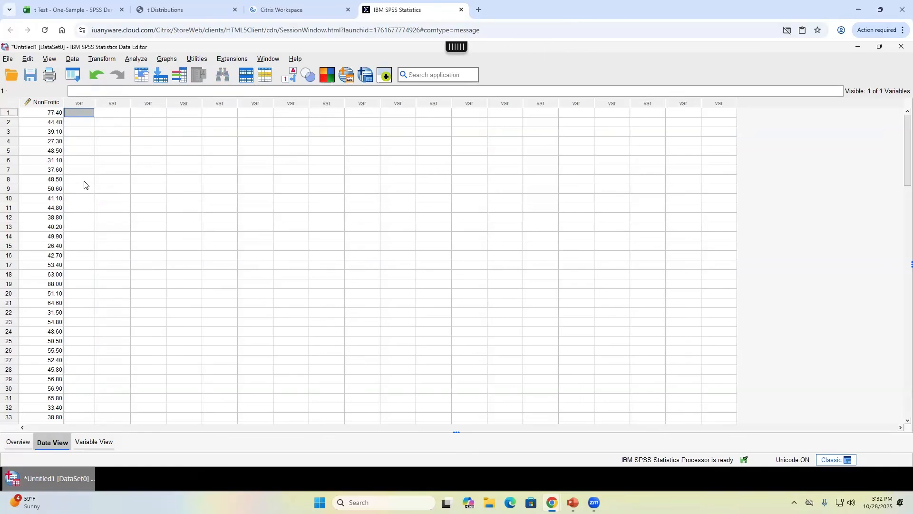
- Set up a One-Sample T Test for NonErotic with test value 50 and effect size estimates
click(44, 116)
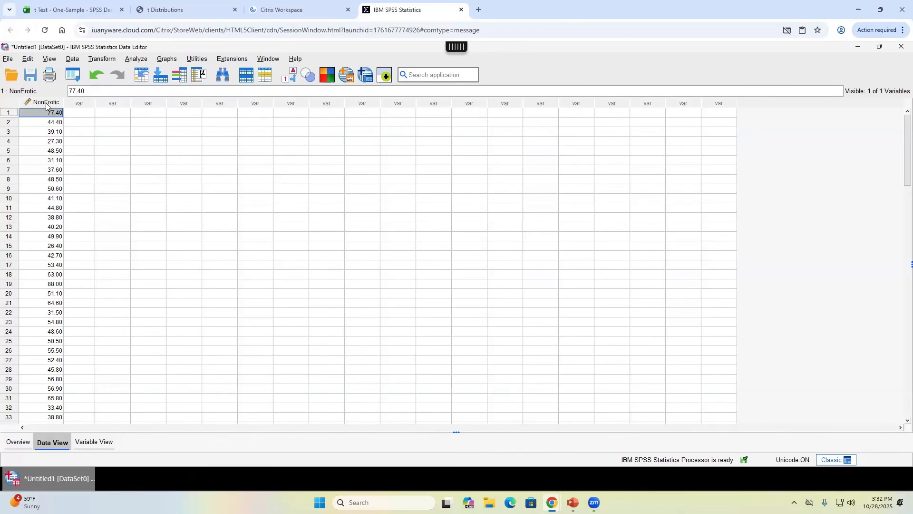
click(138, 59)
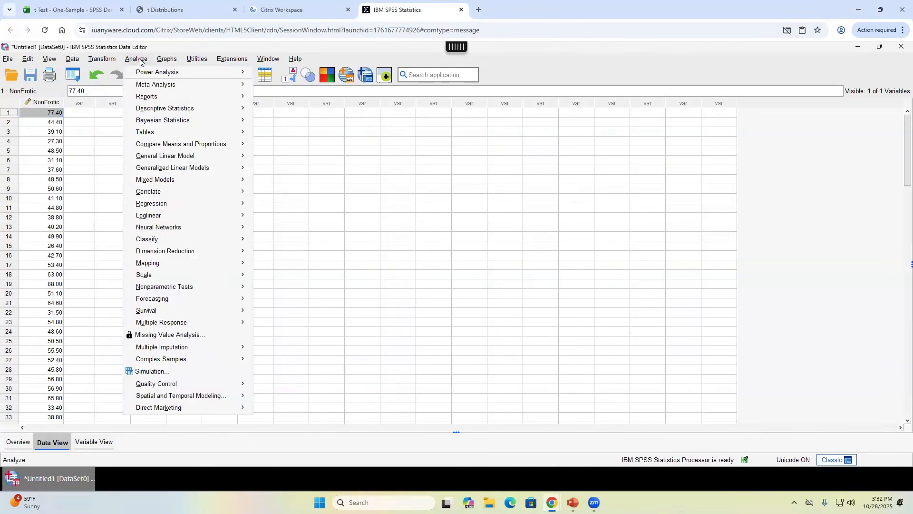
mouse_move(206, 147)
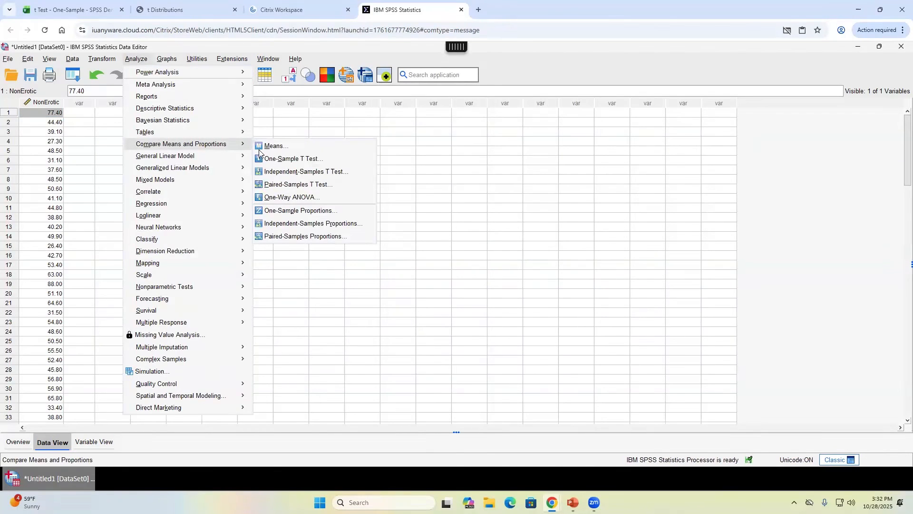
click(325, 163)
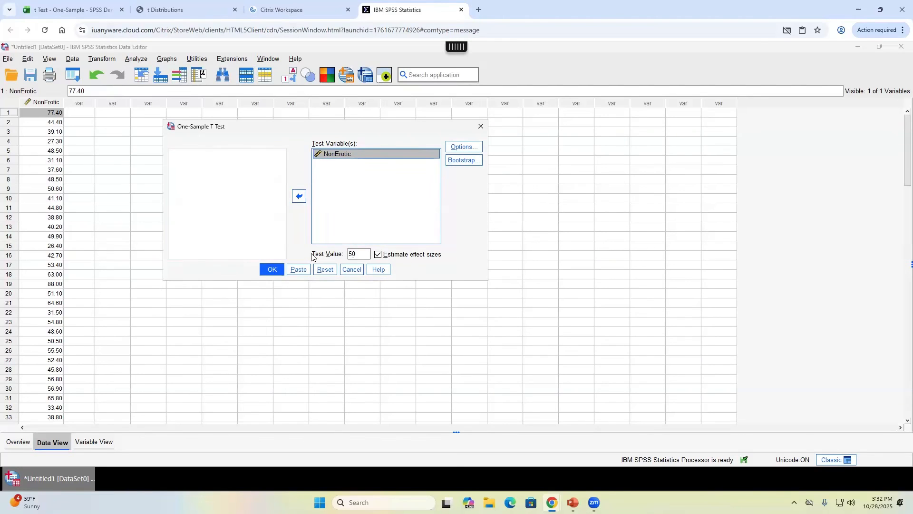
click(364, 253)
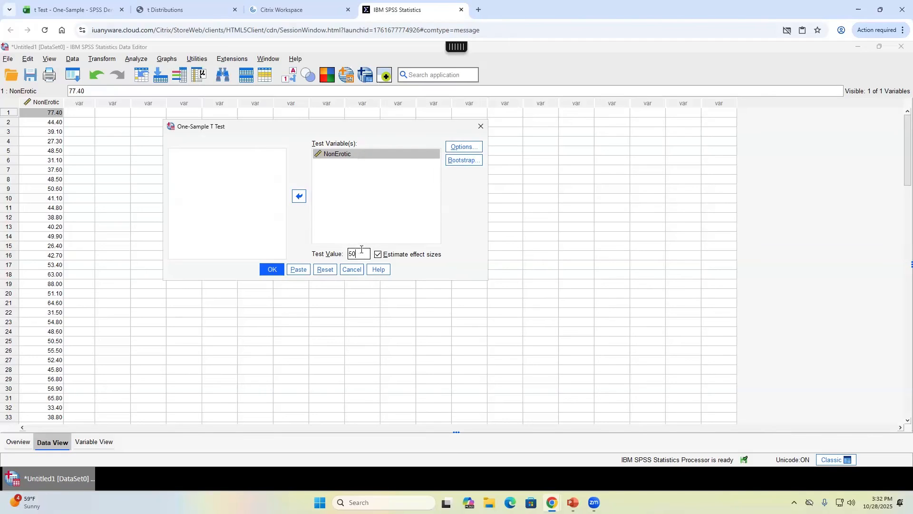
drag(361, 253, 349, 252)
click(359, 253)
click(378, 253)
click(474, 147)
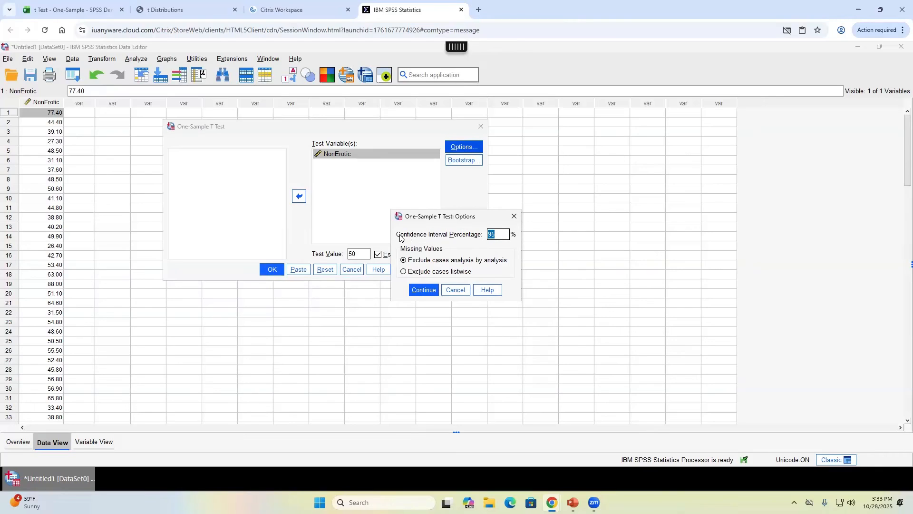
- Change the confidence interval percentage from 95 to 99
click(500, 234)
drag(499, 235, 452, 234)
text(90)
text(9)
key(BackSpace)
text(9)
click(422, 289)
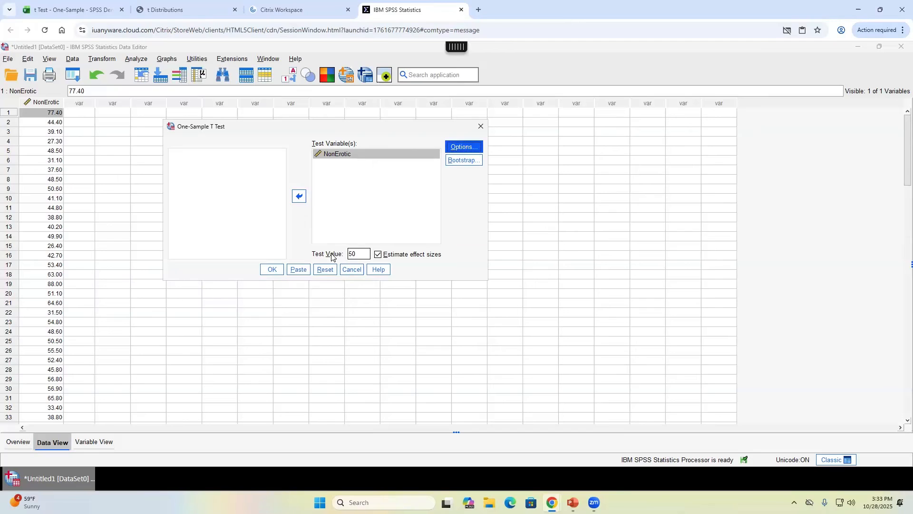
- Run the NonErotic t test, yielding t = -.145, df 99 and one-sided p = .443
click(275, 271)
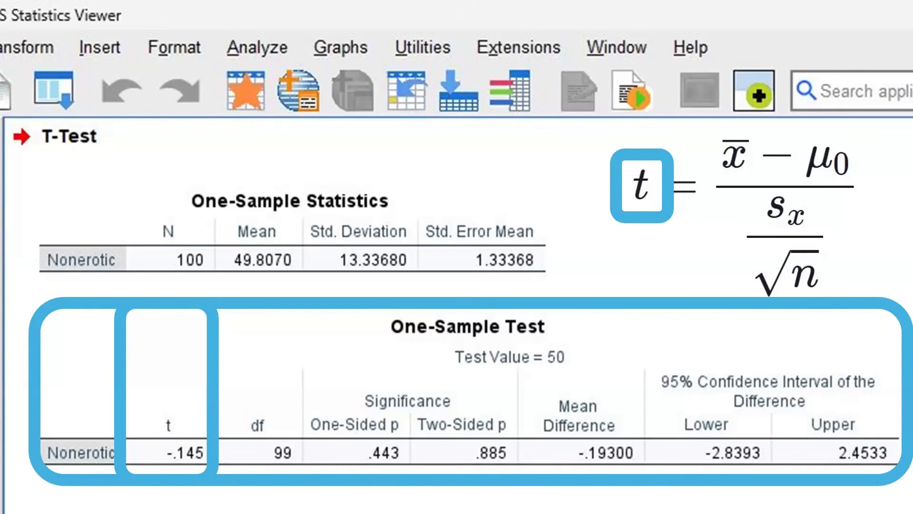
key(alt+Tab)
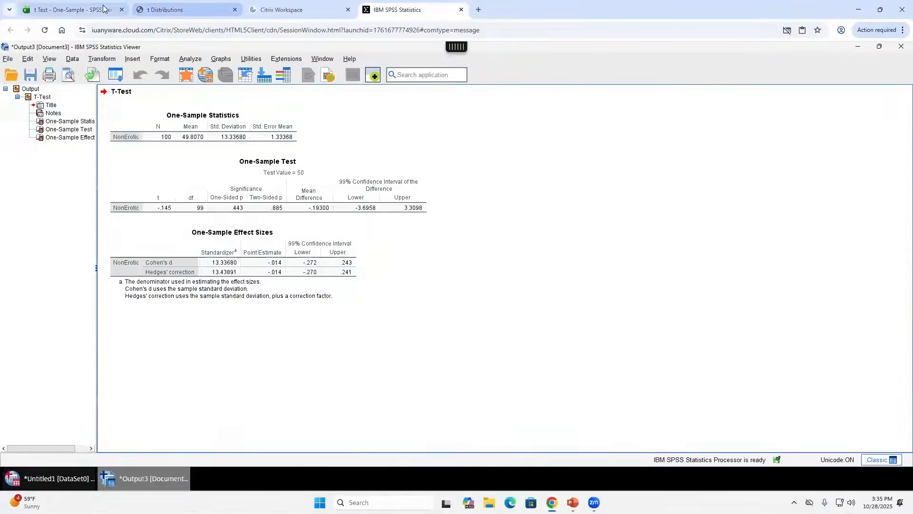
- Enter t = -.145 in H20 and df = 99 in H21 on the Nonerotic sheet
click(71, 9)
scroll(305, 363, down, 2)
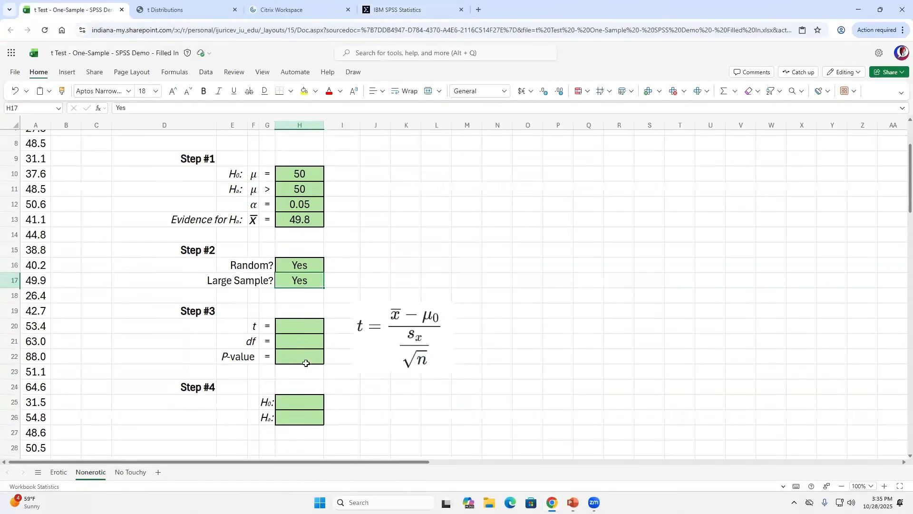
click(302, 323)
text(-)
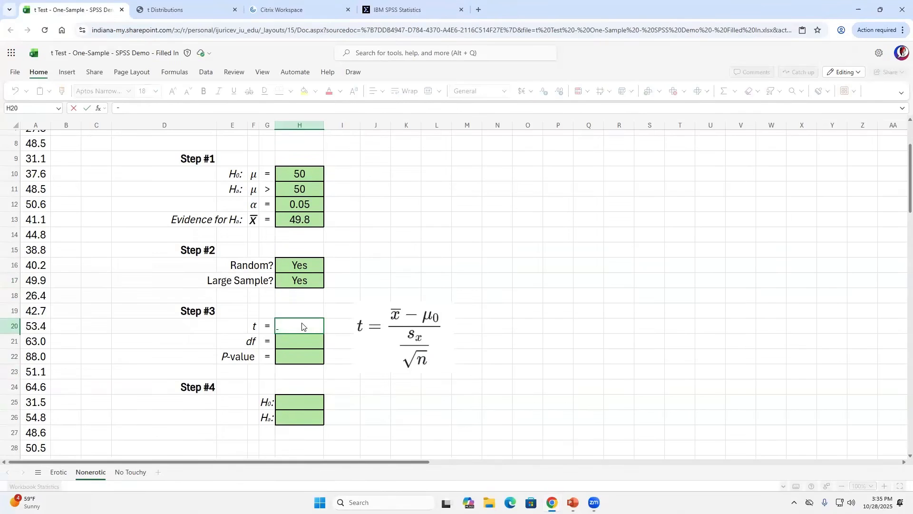
text(.145)
key(Return)
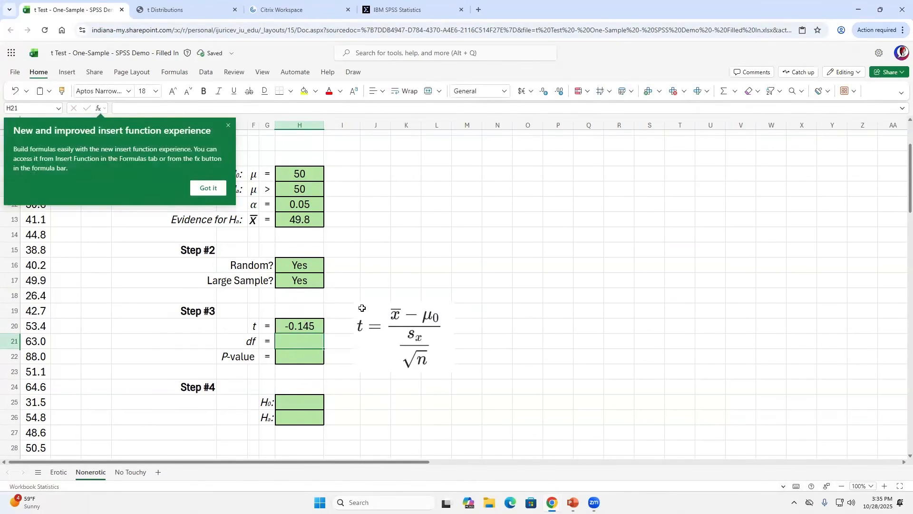
click(212, 189)
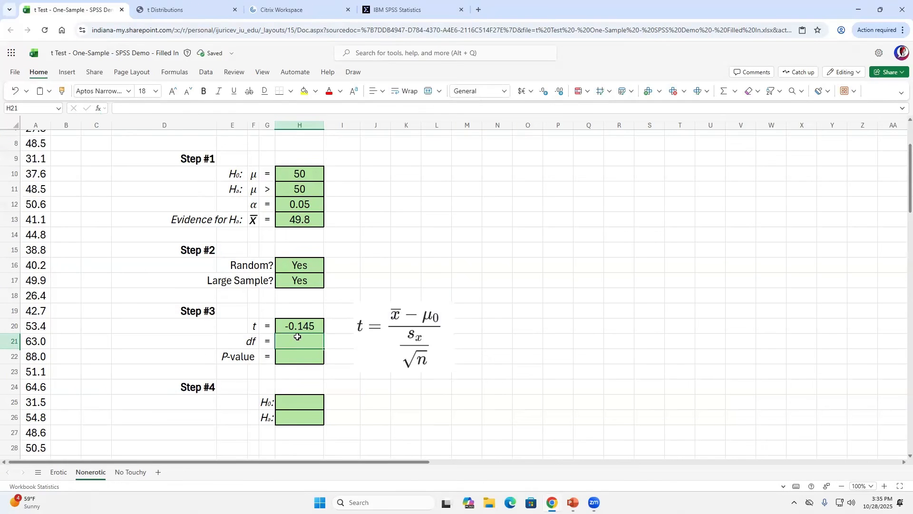
text(99)
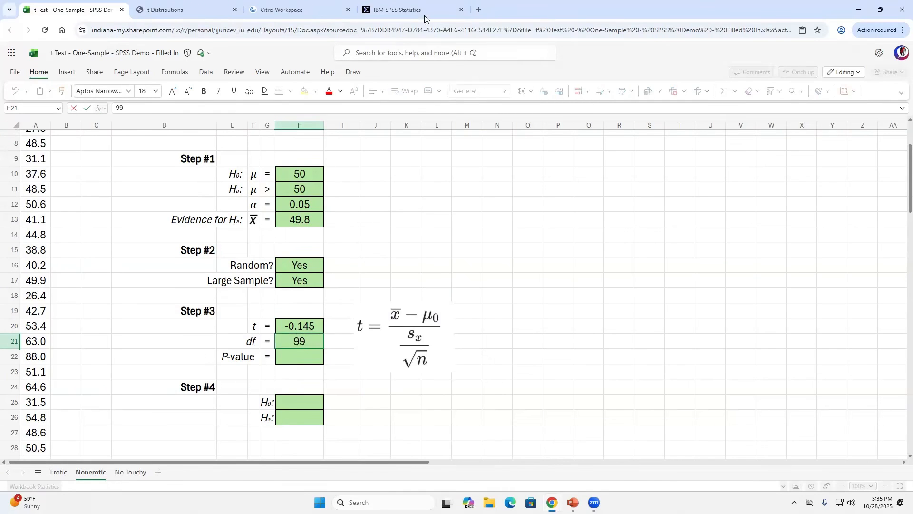
key(Return)
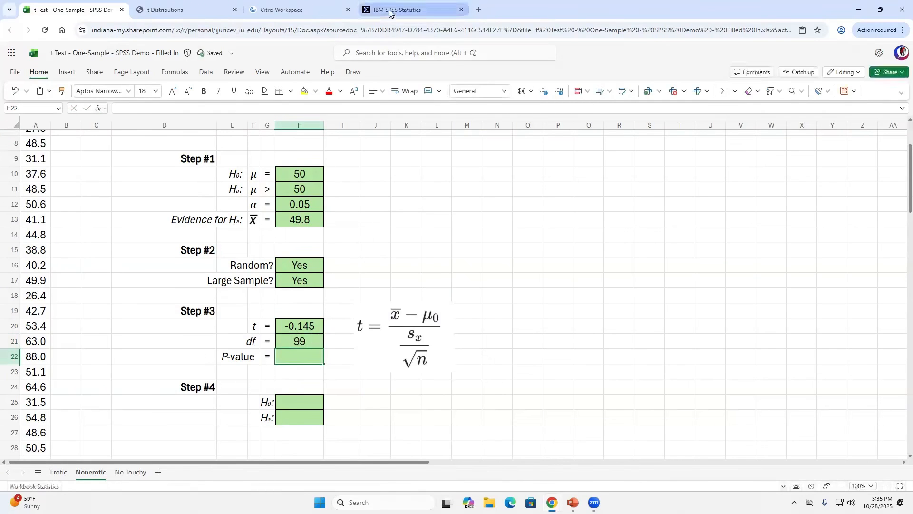
click(401, 10)
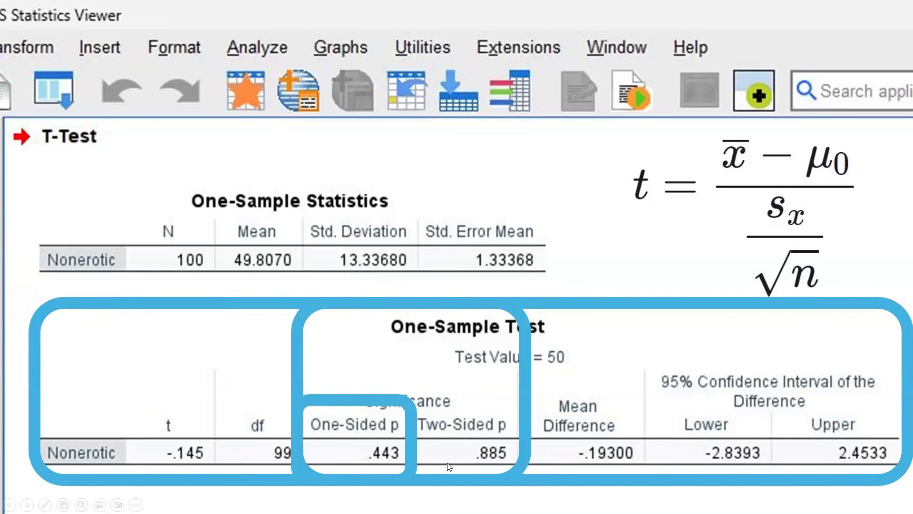
- Enter the one-sided p-value .443 in H22 and reselect that cell
key(alt+Tab)
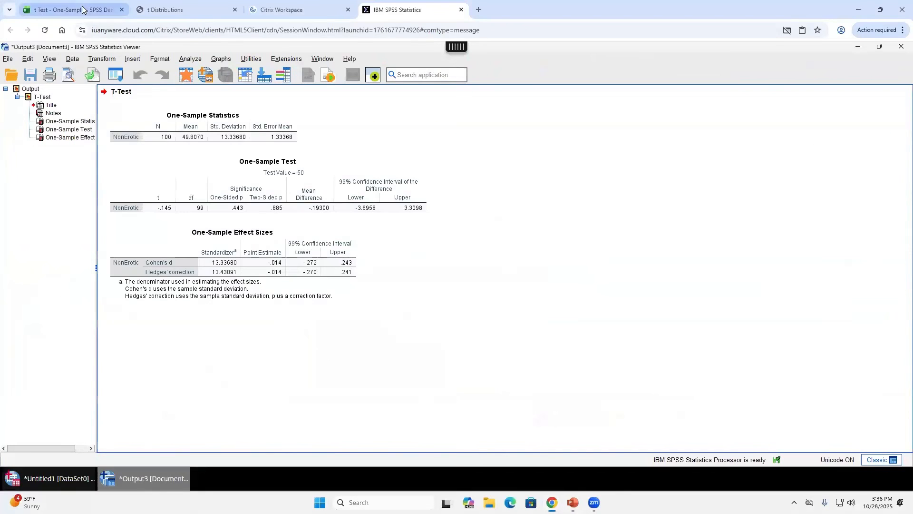
click(81, 9)
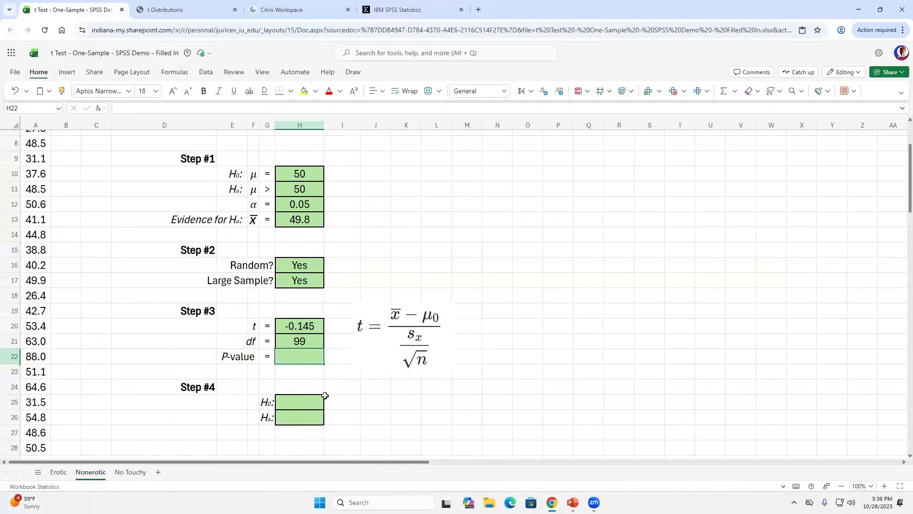
text(.443)
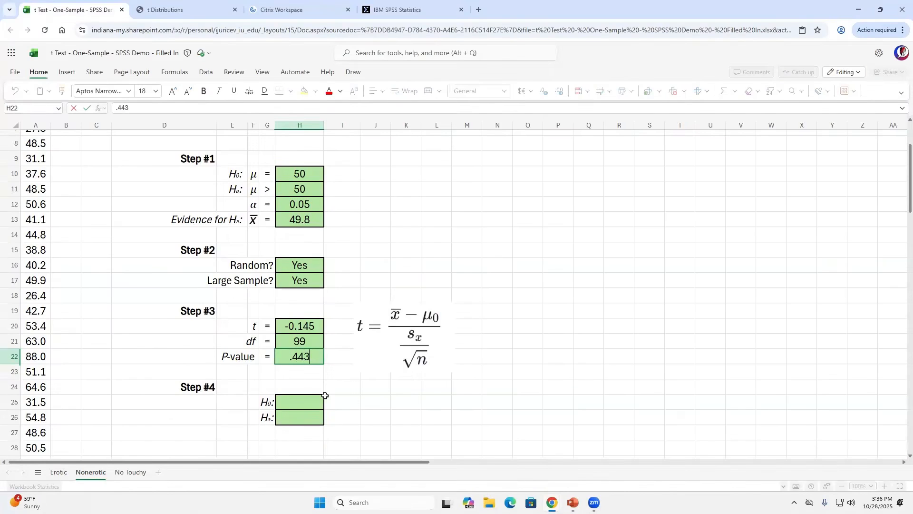
key(Return)
key(Up)
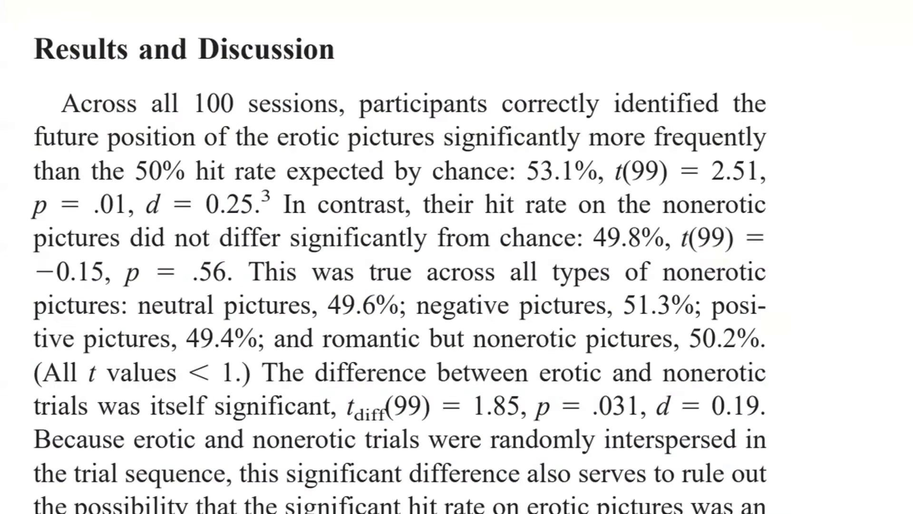
key(Right)
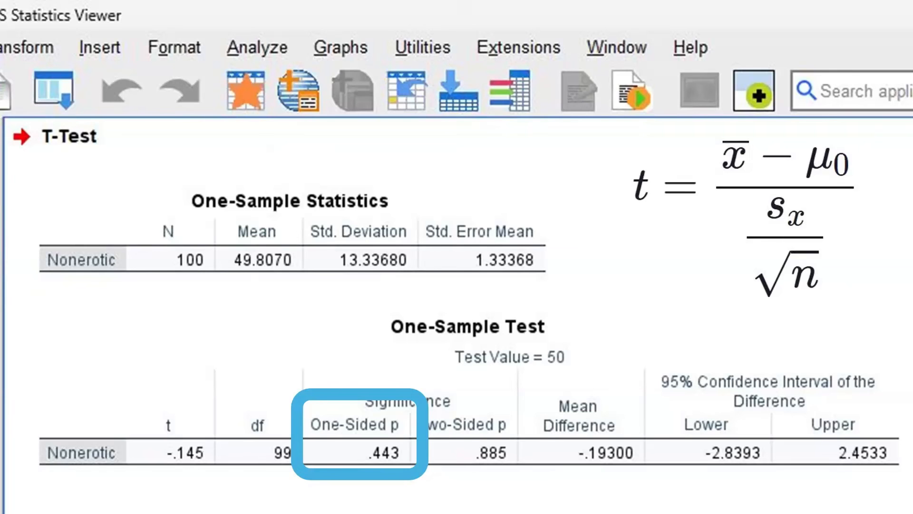
- Check the t and df values in H20 and H21, then switch to the t Distributions applet
key(alt+Tab)
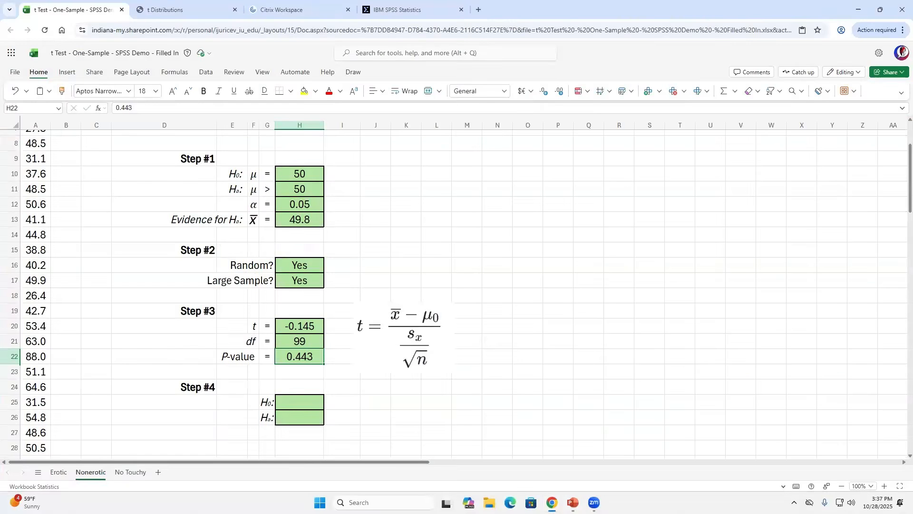
click(308, 325)
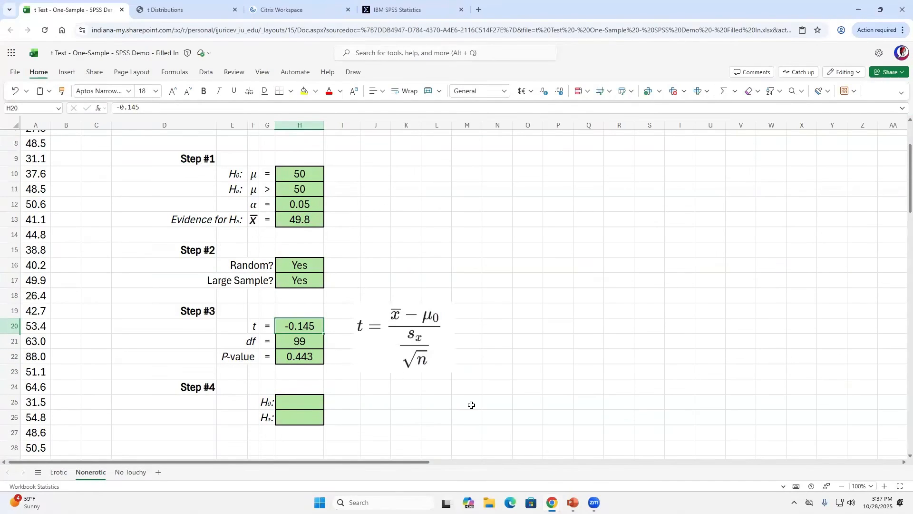
click(301, 341)
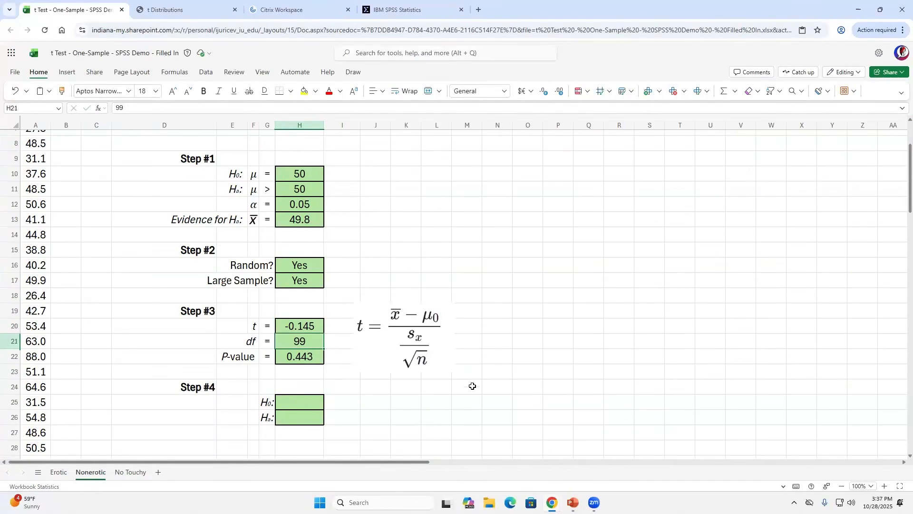
click(184, 10)
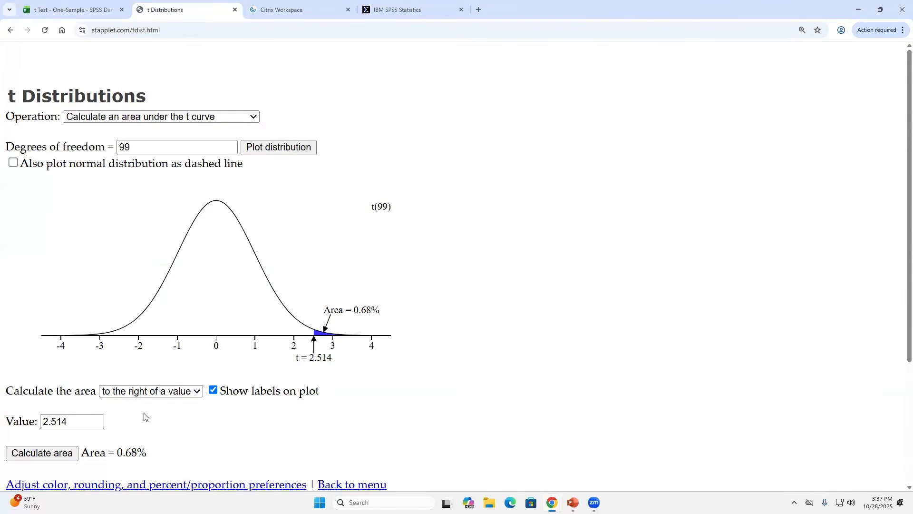
- Keep the right-tail area option and replace the value 2.514 with -0.145
click(157, 392)
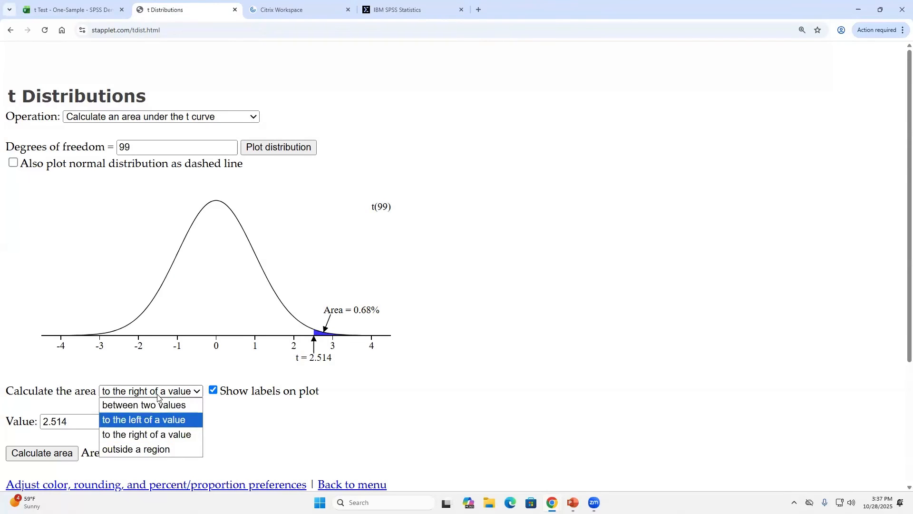
click(170, 434)
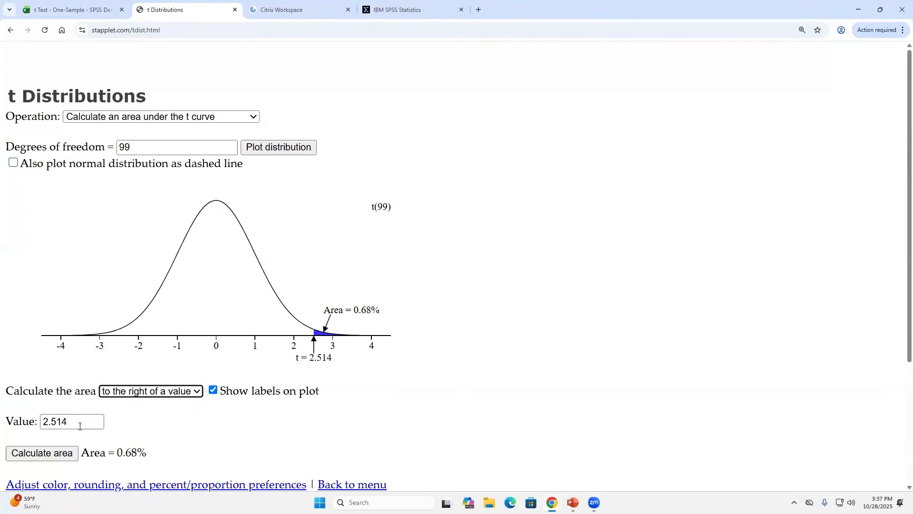
drag(79, 425, 2, 413)
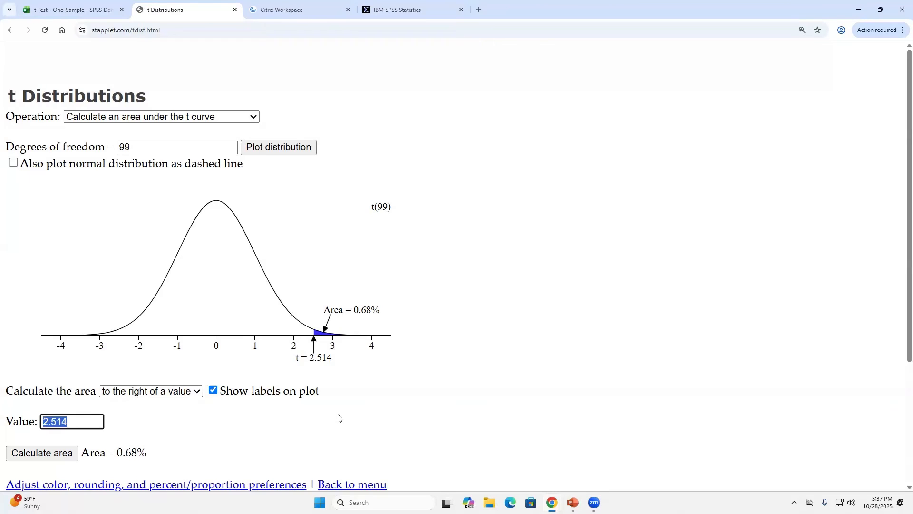
text(-0.145)
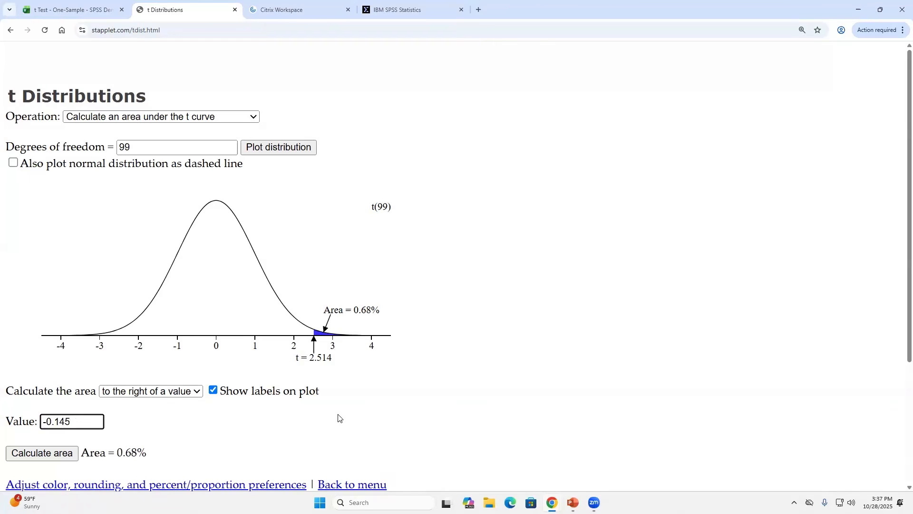